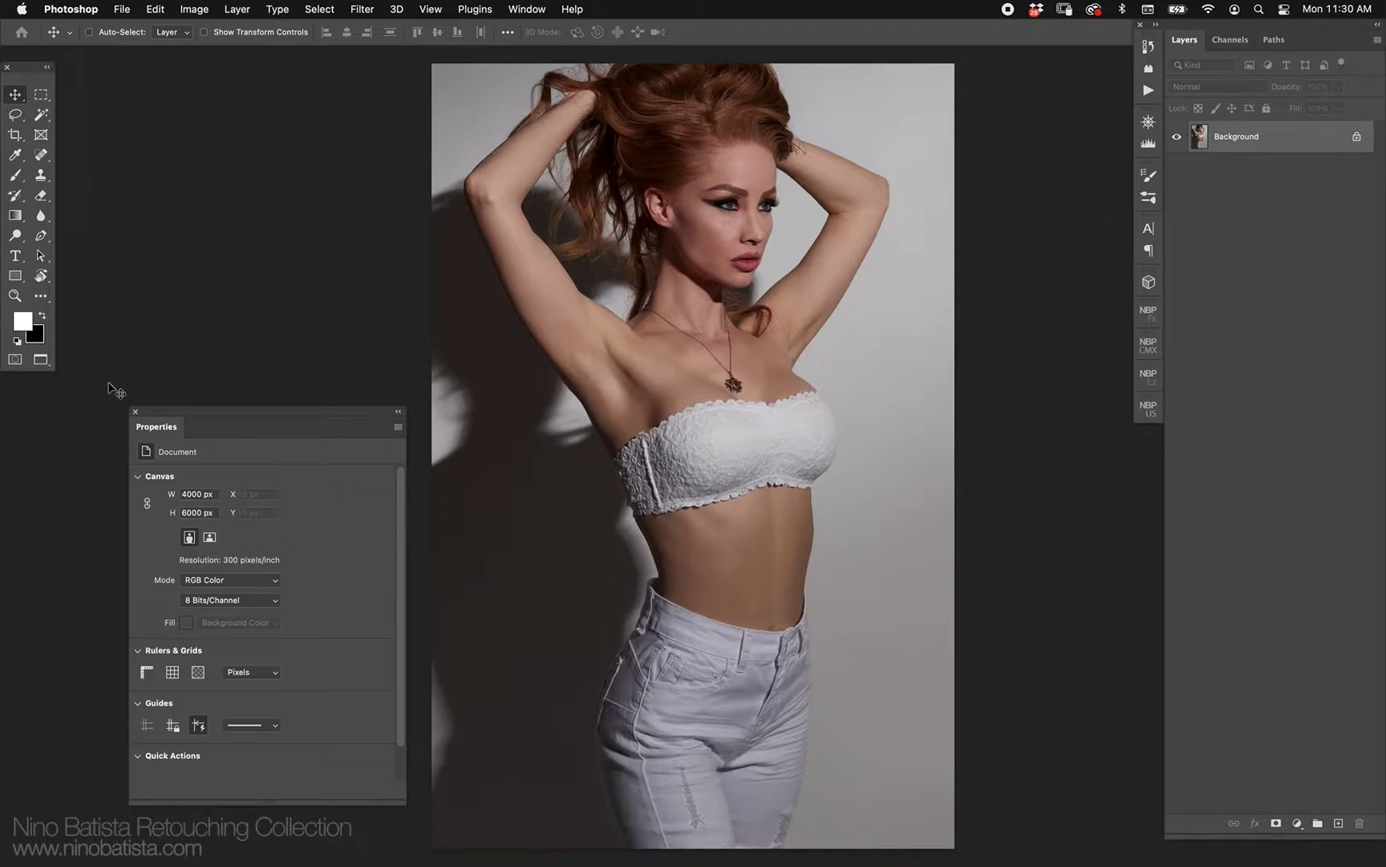
Step: Check the photo's pixel dimensions and resolution in the Image Size settings without changing them
{"action": "double_click", "coordinate": [15, 297]}
{"action": "scroll", "coordinate": [686, 412], "scroll_direction": "up", "scroll_amount": 15}
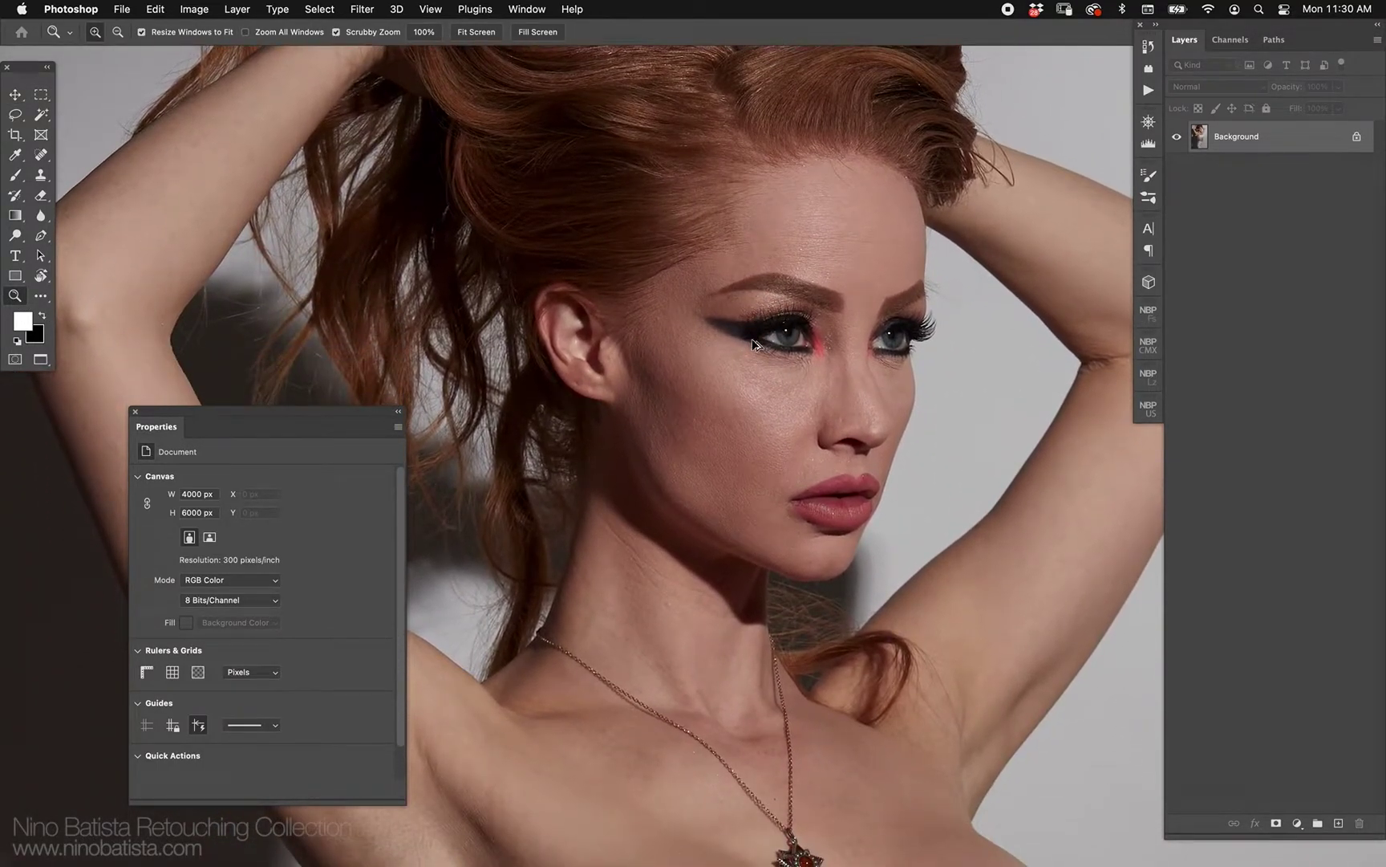
{"action": "key", "text": "super+alt+i"}
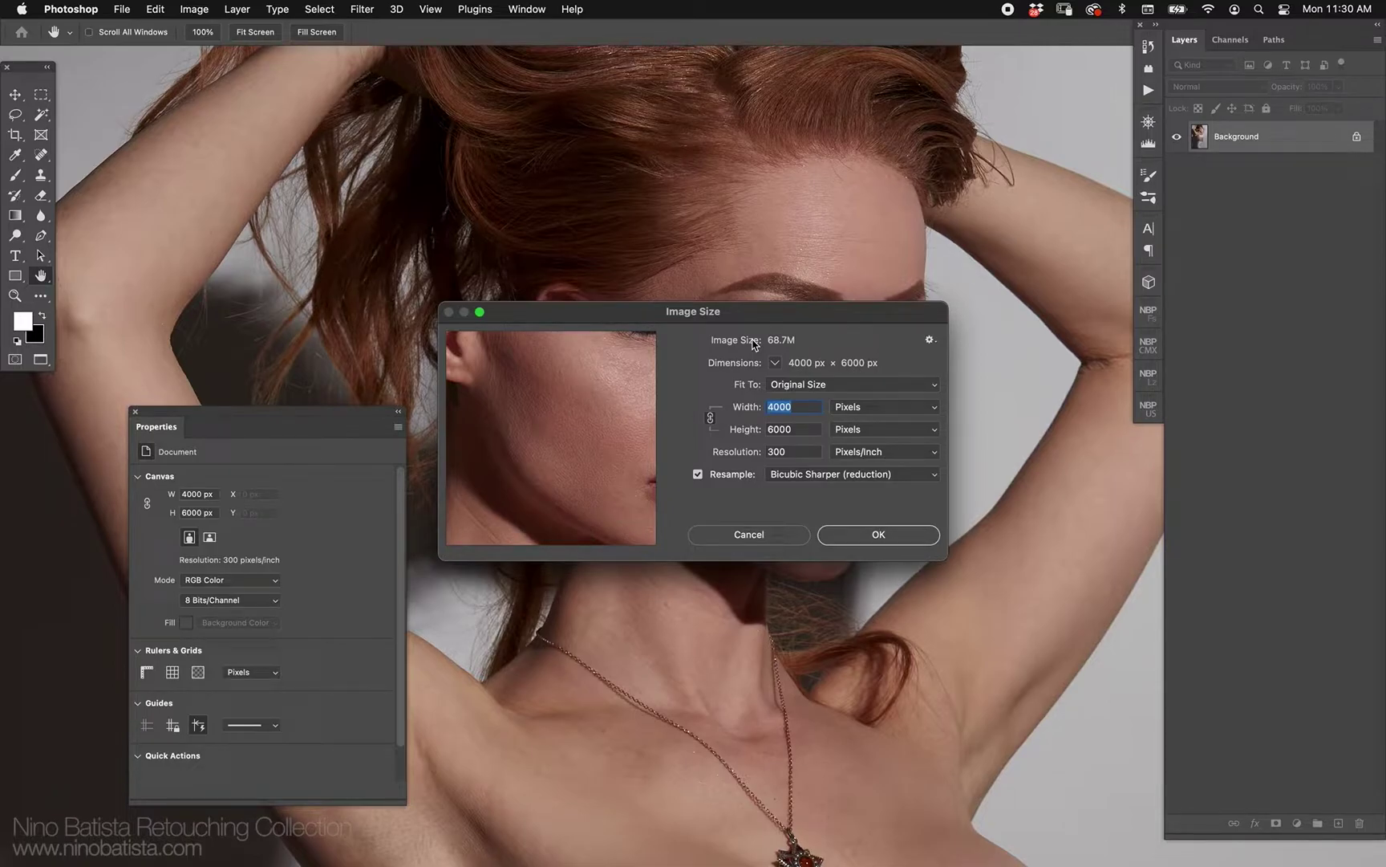
{"action": "key", "text": "Escape"}
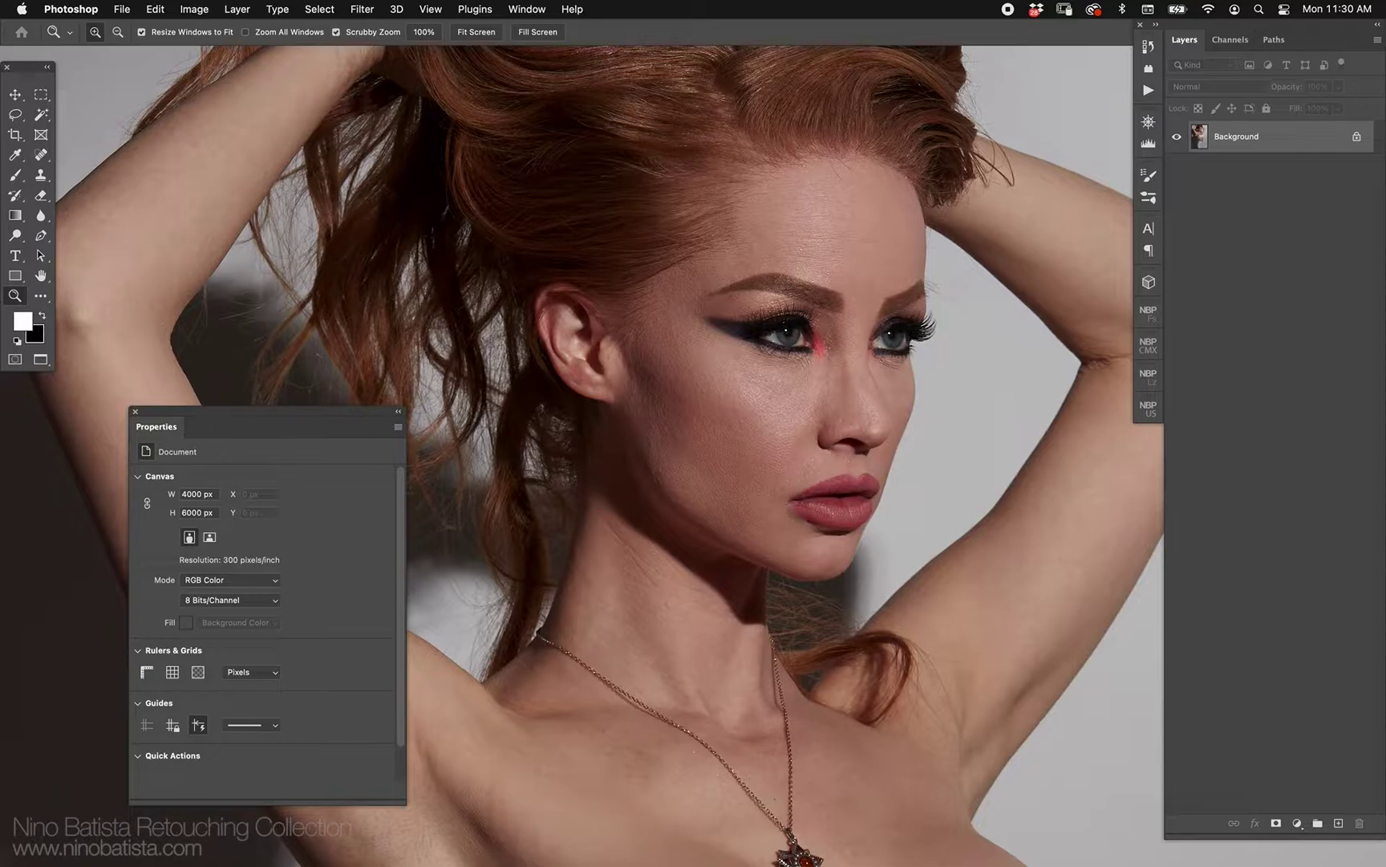
Step: Duplicate the Background layer as LOW and duplicate that copy as HIGH
{"action": "key", "text": "super+j"}
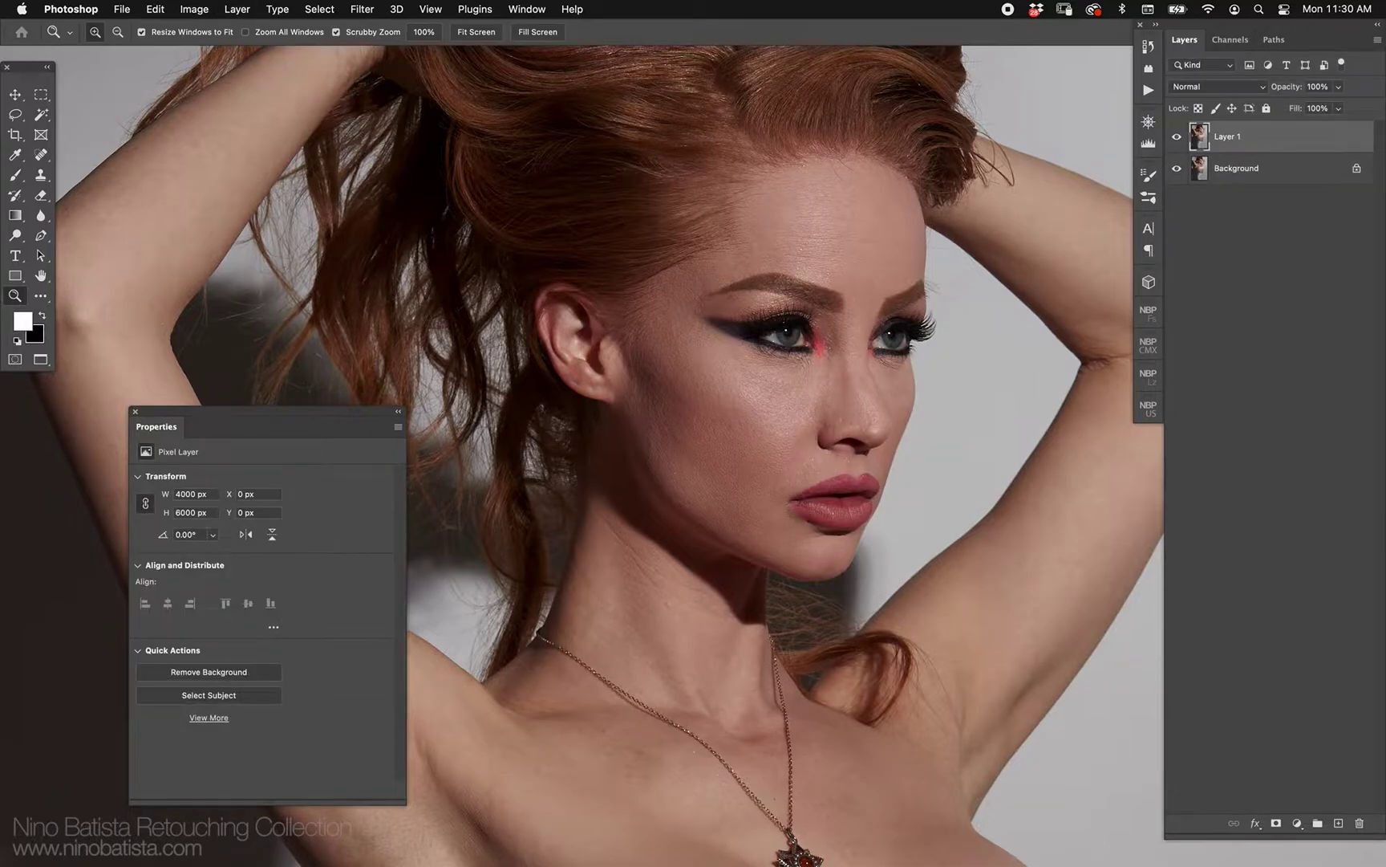
{"action": "double_click", "coordinate": [1227, 137]}
{"action": "type", "text": "LOW"}
{"action": "key", "text": "Return"}
{"action": "key", "text": "super+j"}
{"action": "double_click", "coordinate": [1248, 136]}
{"action": "type", "text": "HIGH"}
{"action": "key", "text": "Return"}
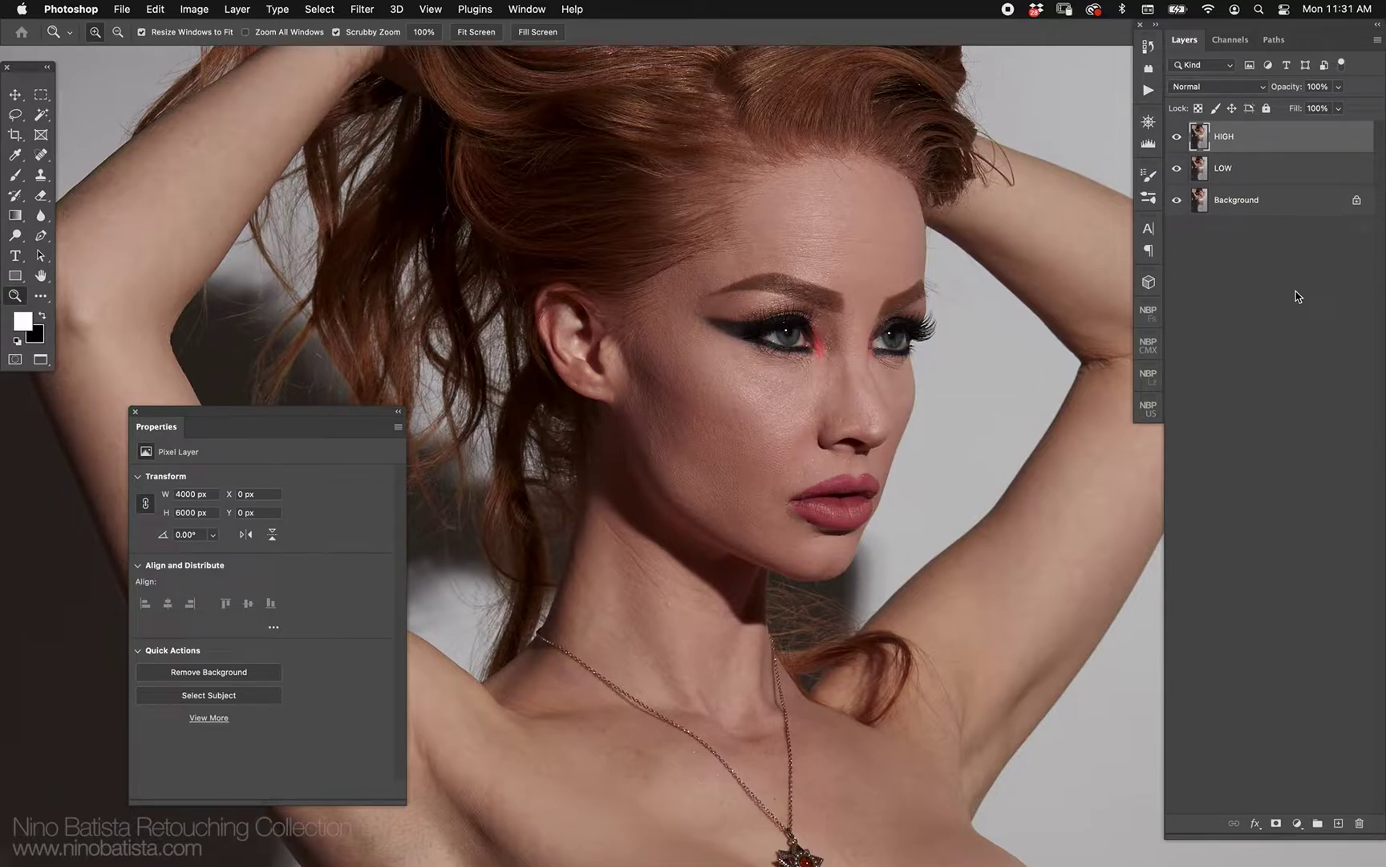
Step: Hide the HIGH layer and make LOW the active layer
{"action": "left_click", "coordinate": [1252, 180]}
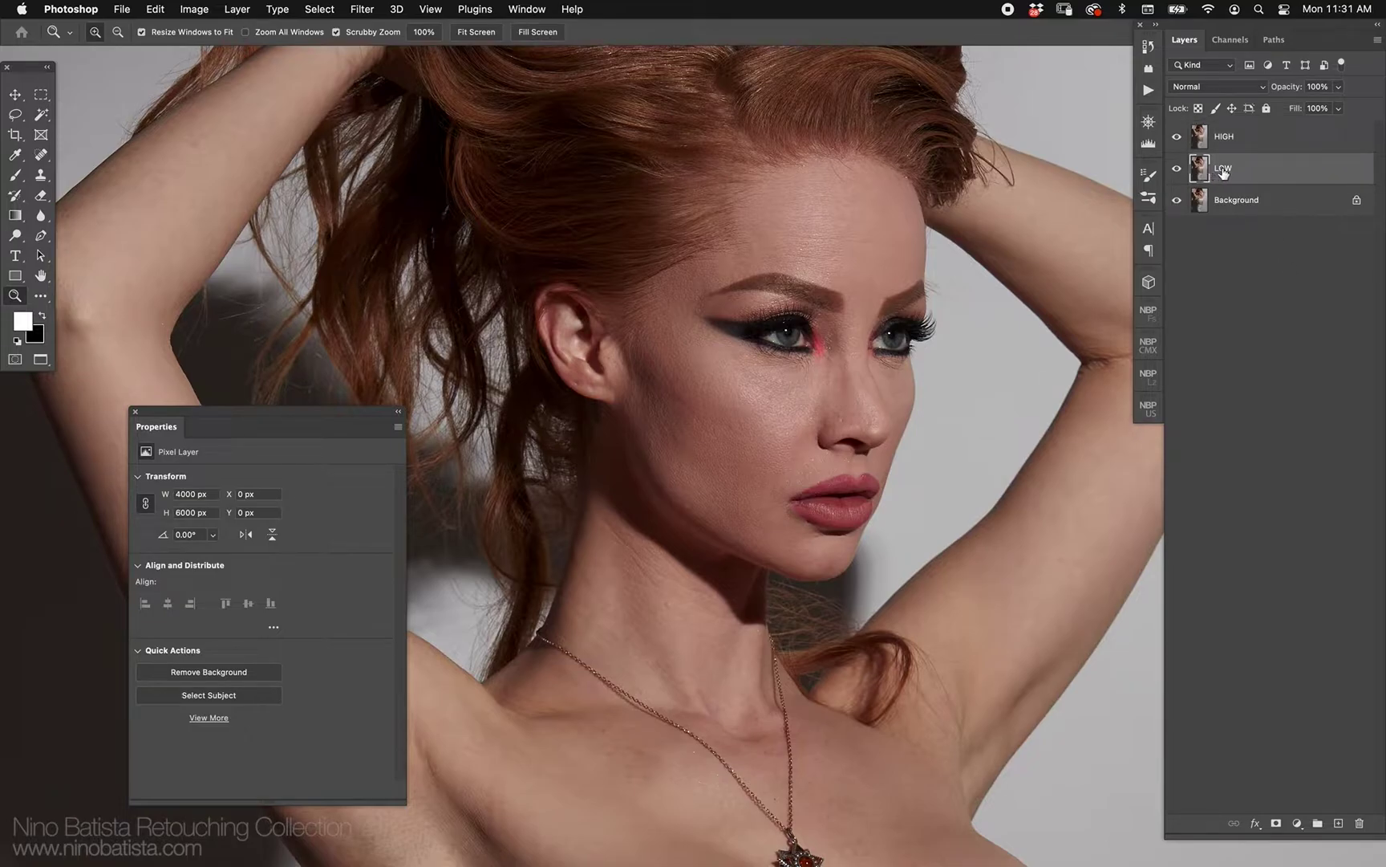
{"action": "left_click", "coordinate": [1248, 140]}
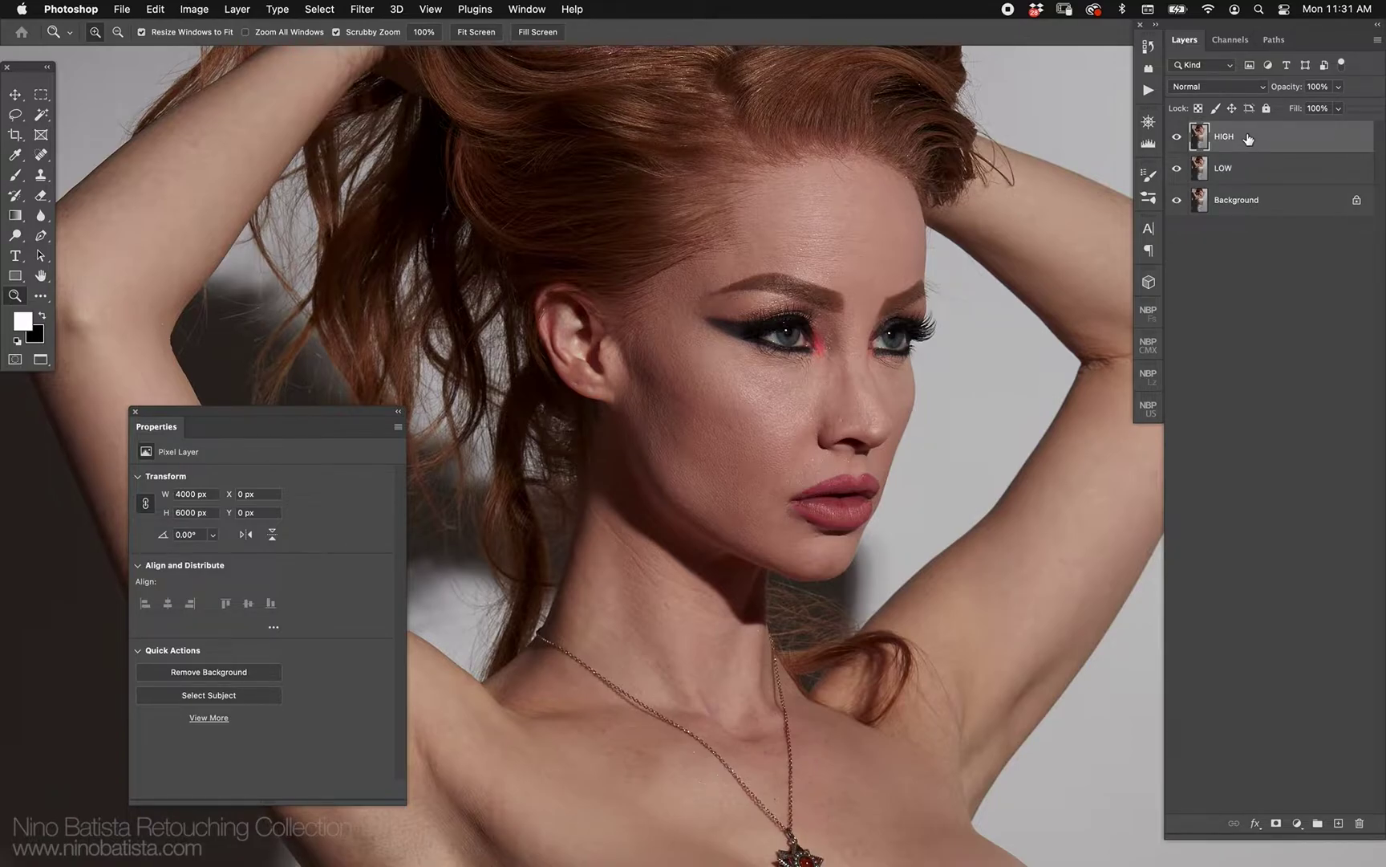
{"action": "left_click", "coordinate": [1177, 138]}
{"action": "left_click", "coordinate": [1205, 171]}
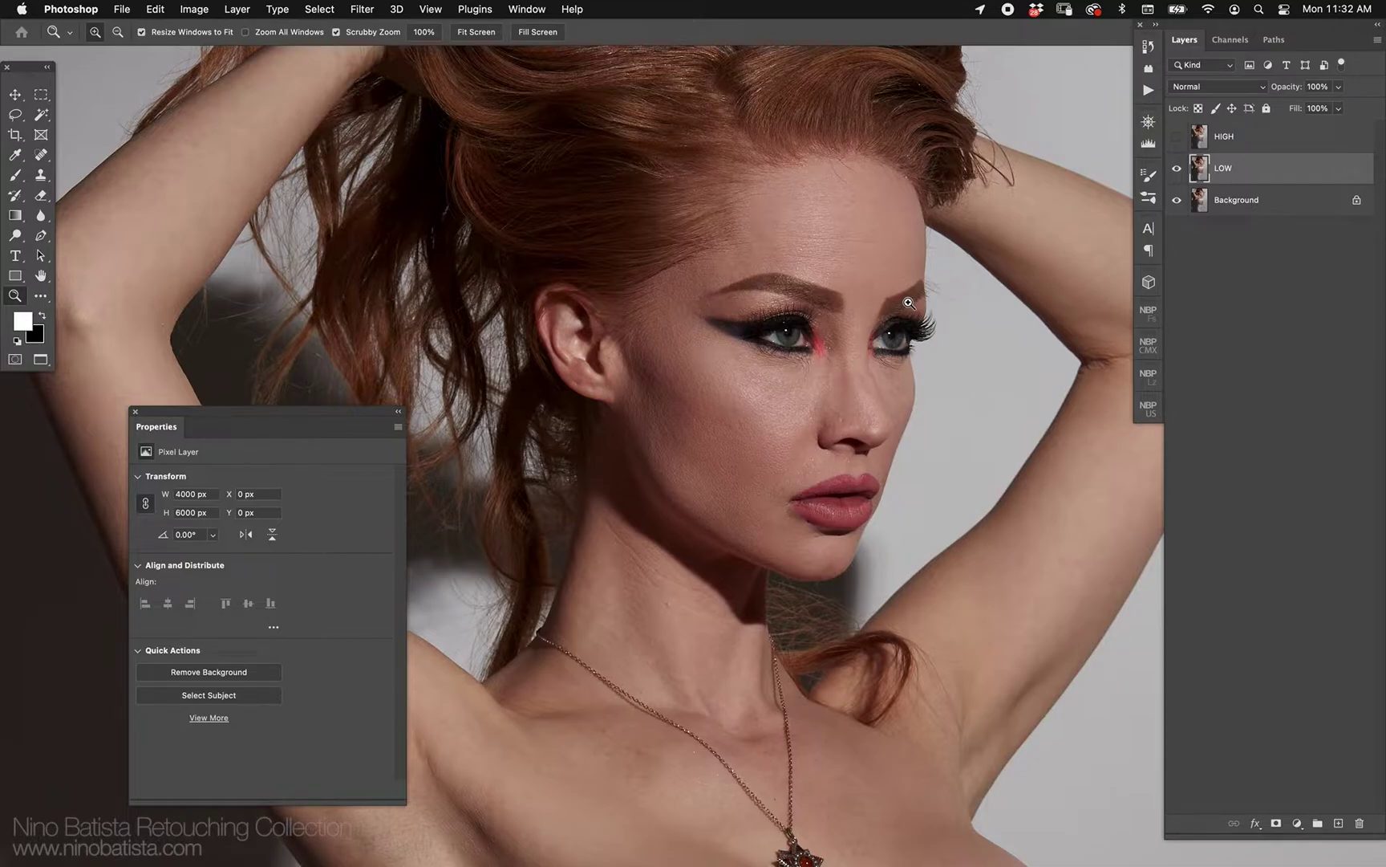
Step: Open the Surface Blur filter for the LOW layer with its dialog moved clear of the model's eyes and cheek
{"action": "left_click_drag", "start_coordinate": [732, 309], "coordinate": [824, 399]}
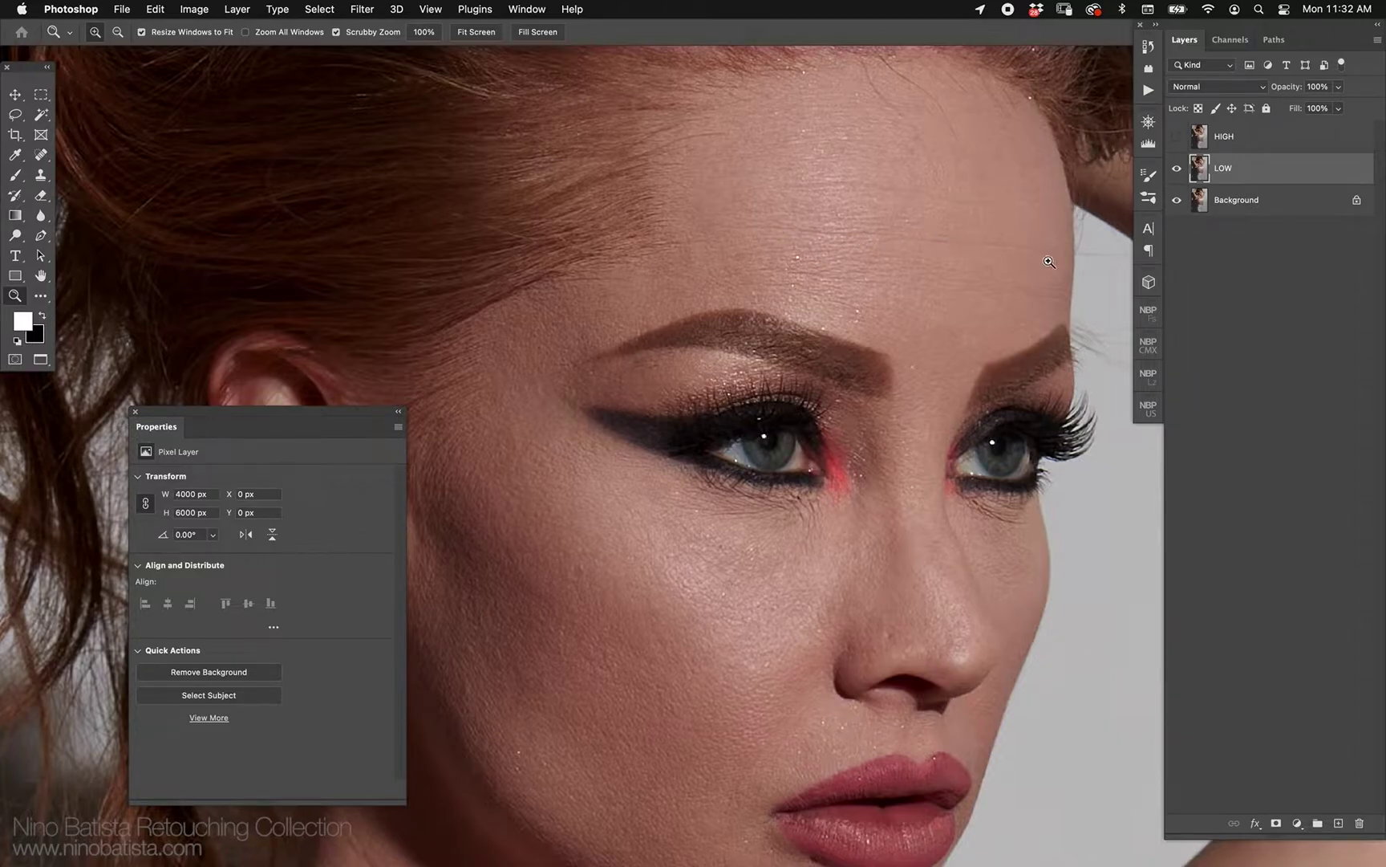
{"action": "left_click_drag", "start_coordinate": [840, 625], "coordinate": [775, 356]}
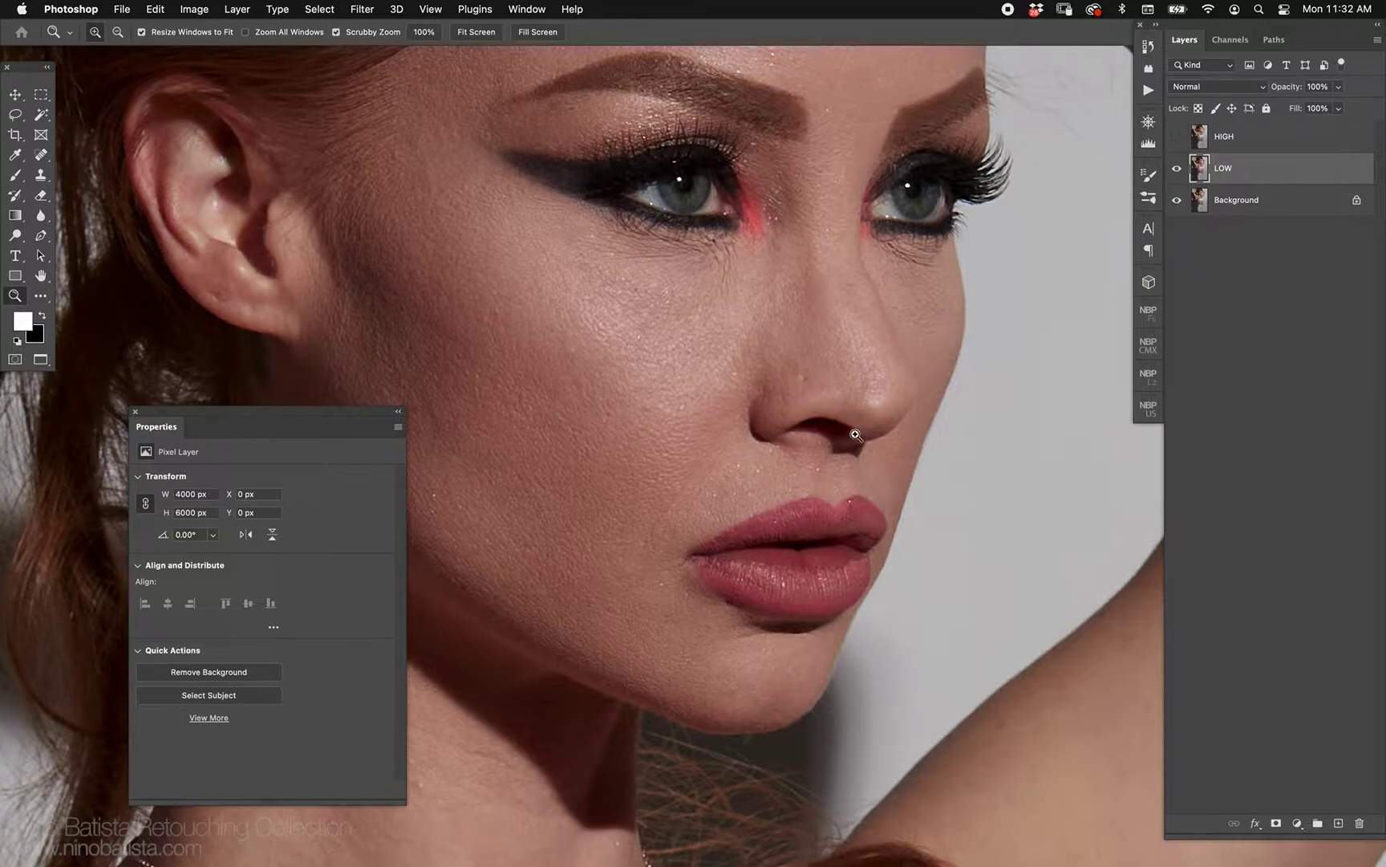
{"action": "left_click_drag", "start_coordinate": [761, 623], "coordinate": [896, 507]}
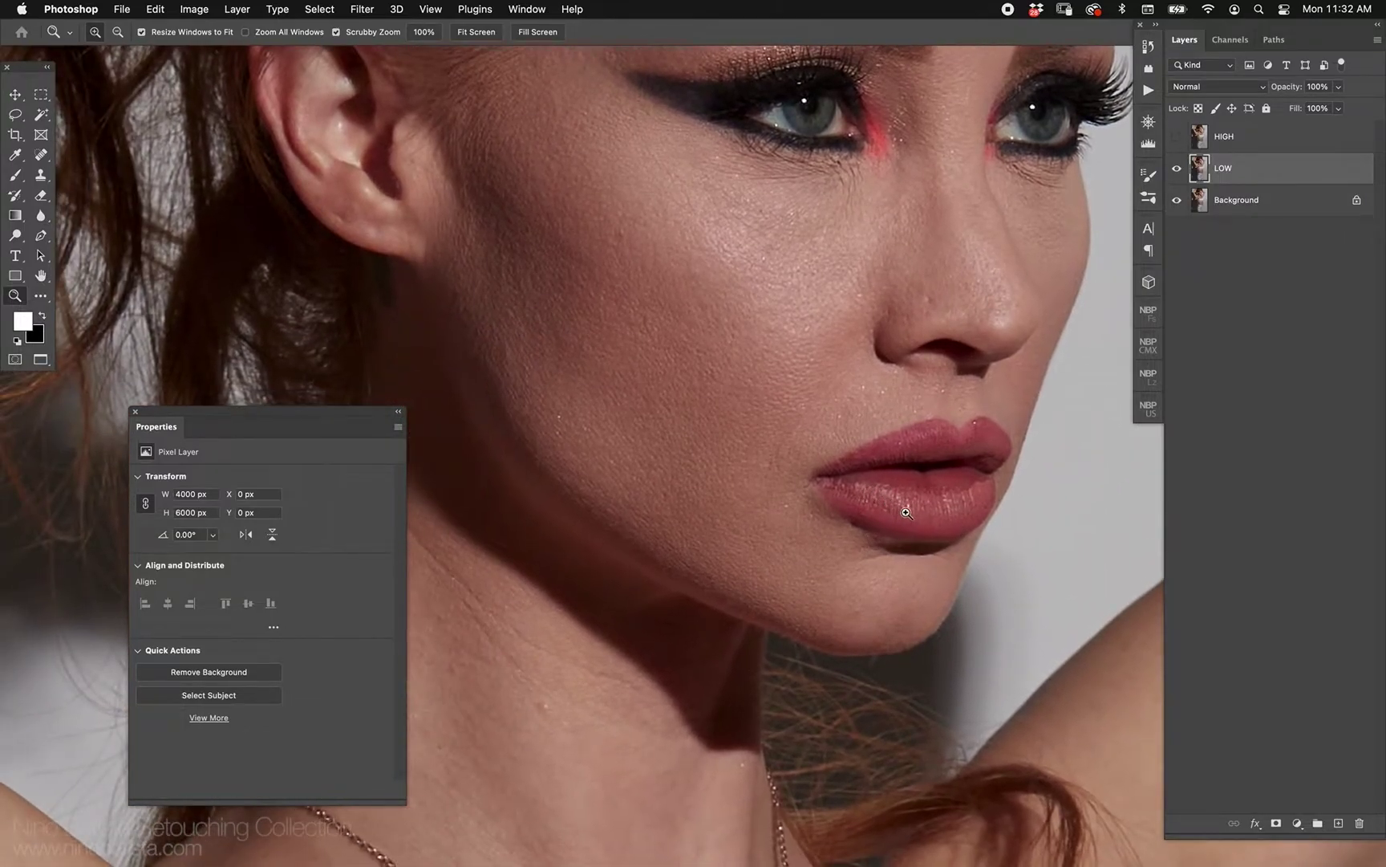
{"action": "left_click_drag", "start_coordinate": [793, 382], "coordinate": [811, 494]}
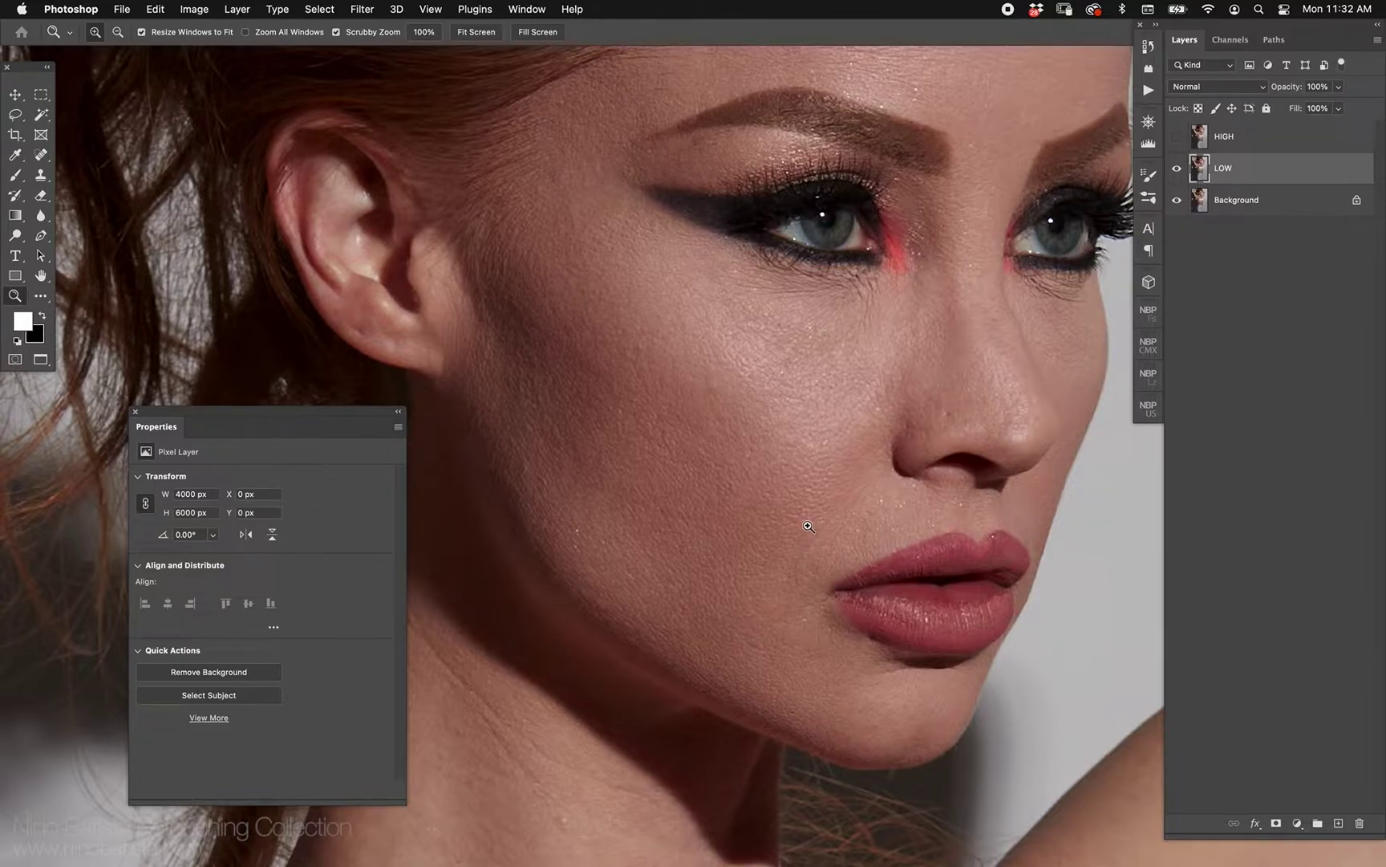
{"action": "scroll", "coordinate": [916, 465], "scroll_direction": "right", "scroll_amount": 3}
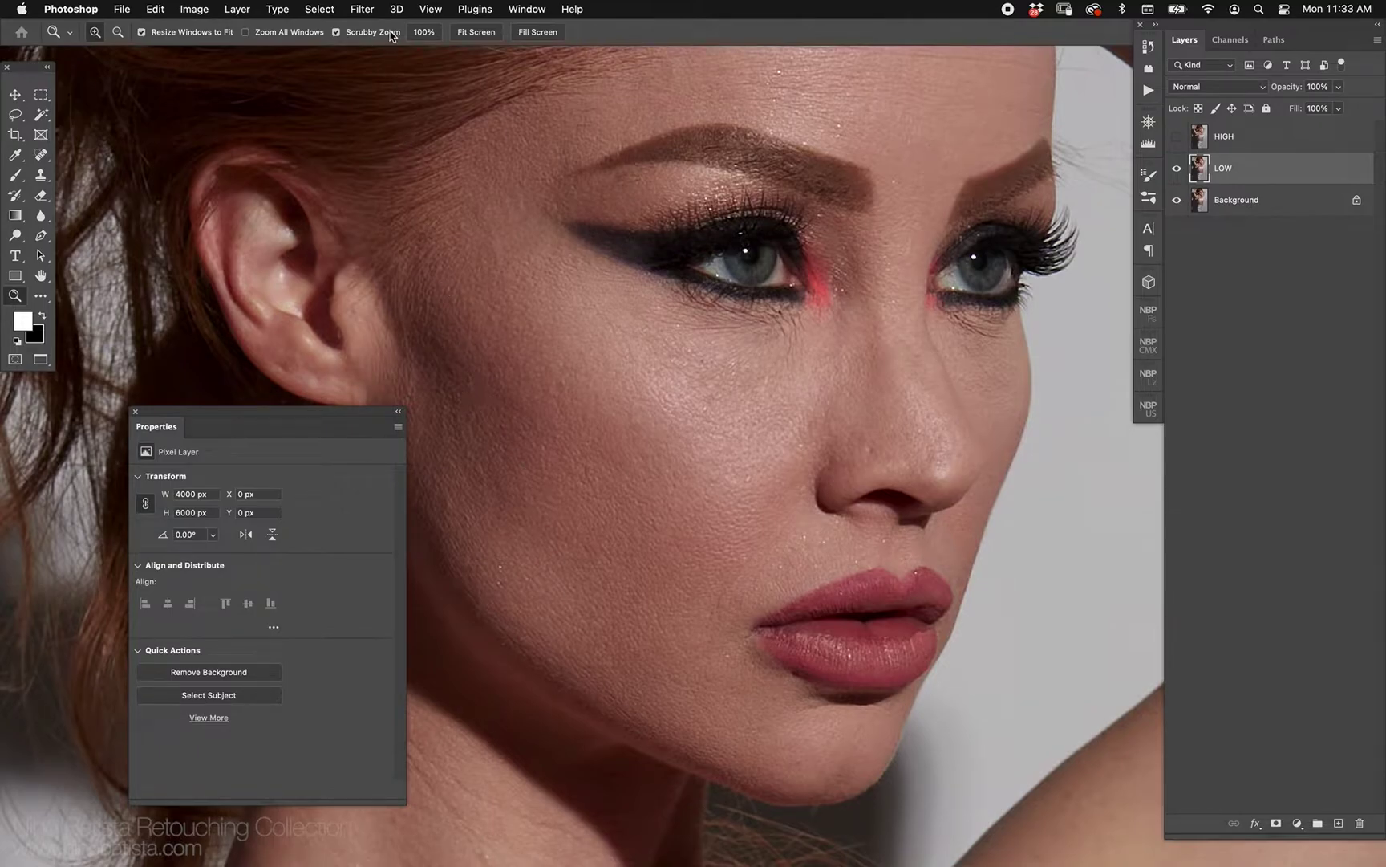
{"action": "left_click", "coordinate": [365, 9]}
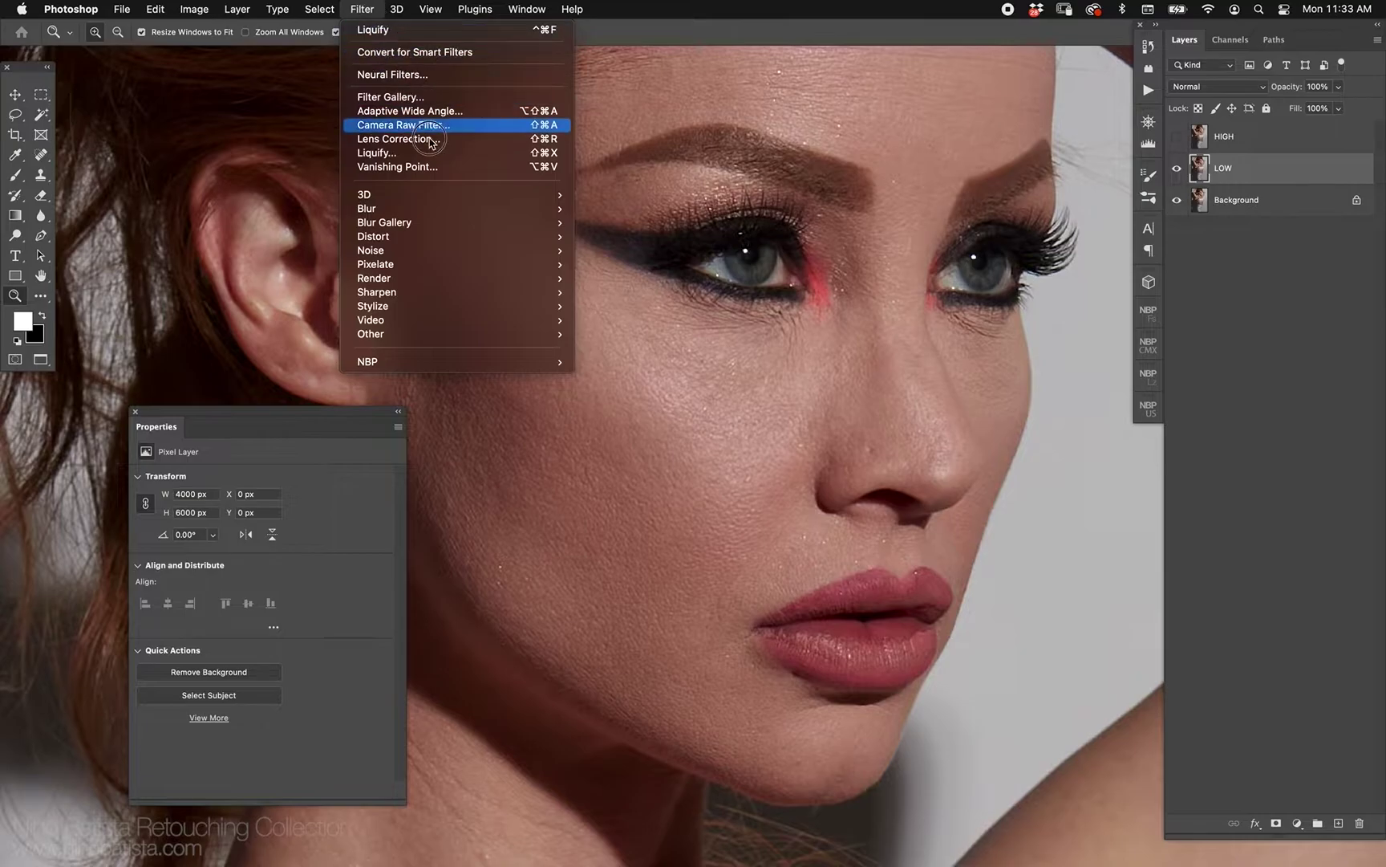
{"action": "left_click", "coordinate": [468, 207]}
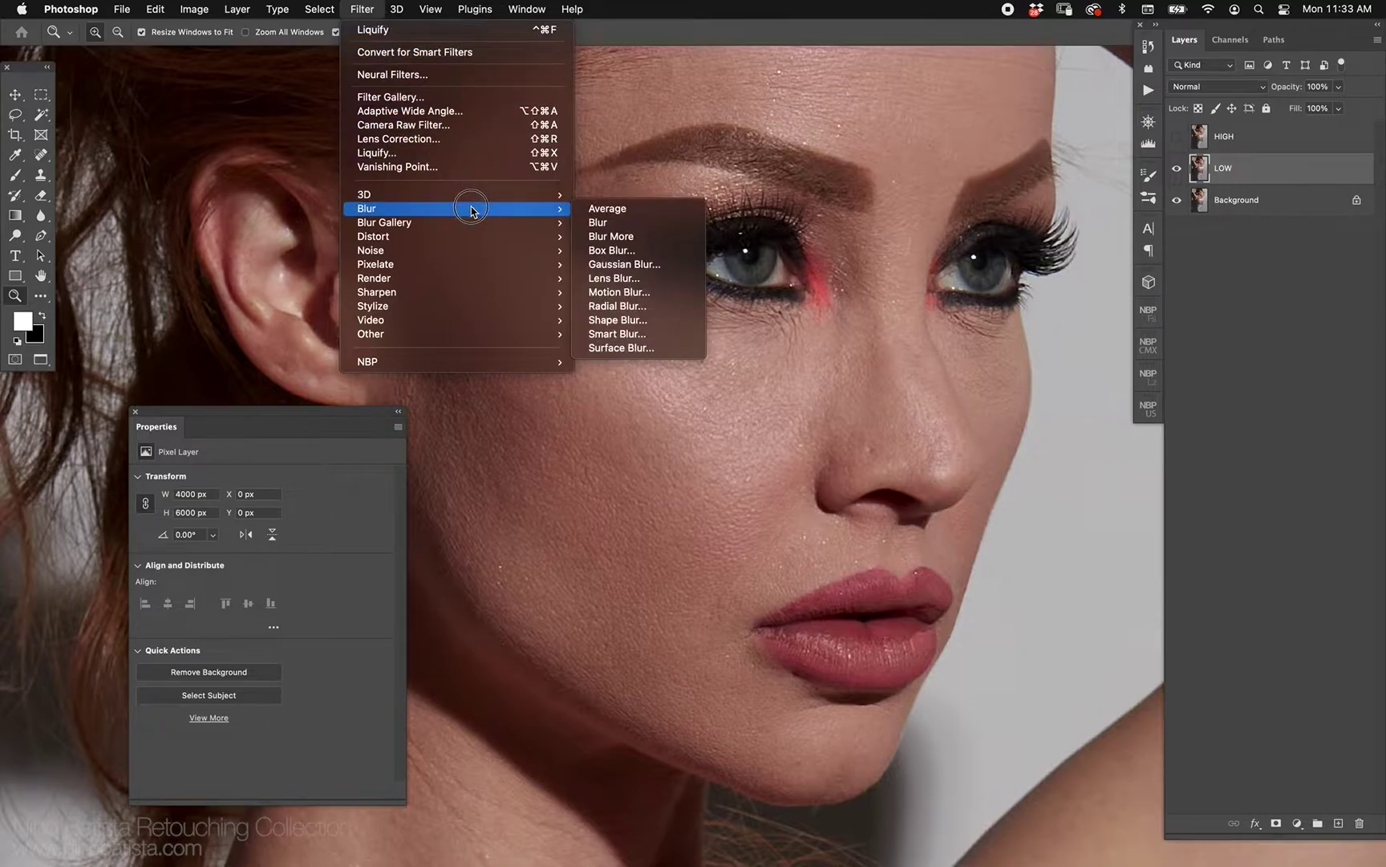
{"action": "left_click", "coordinate": [624, 309]}
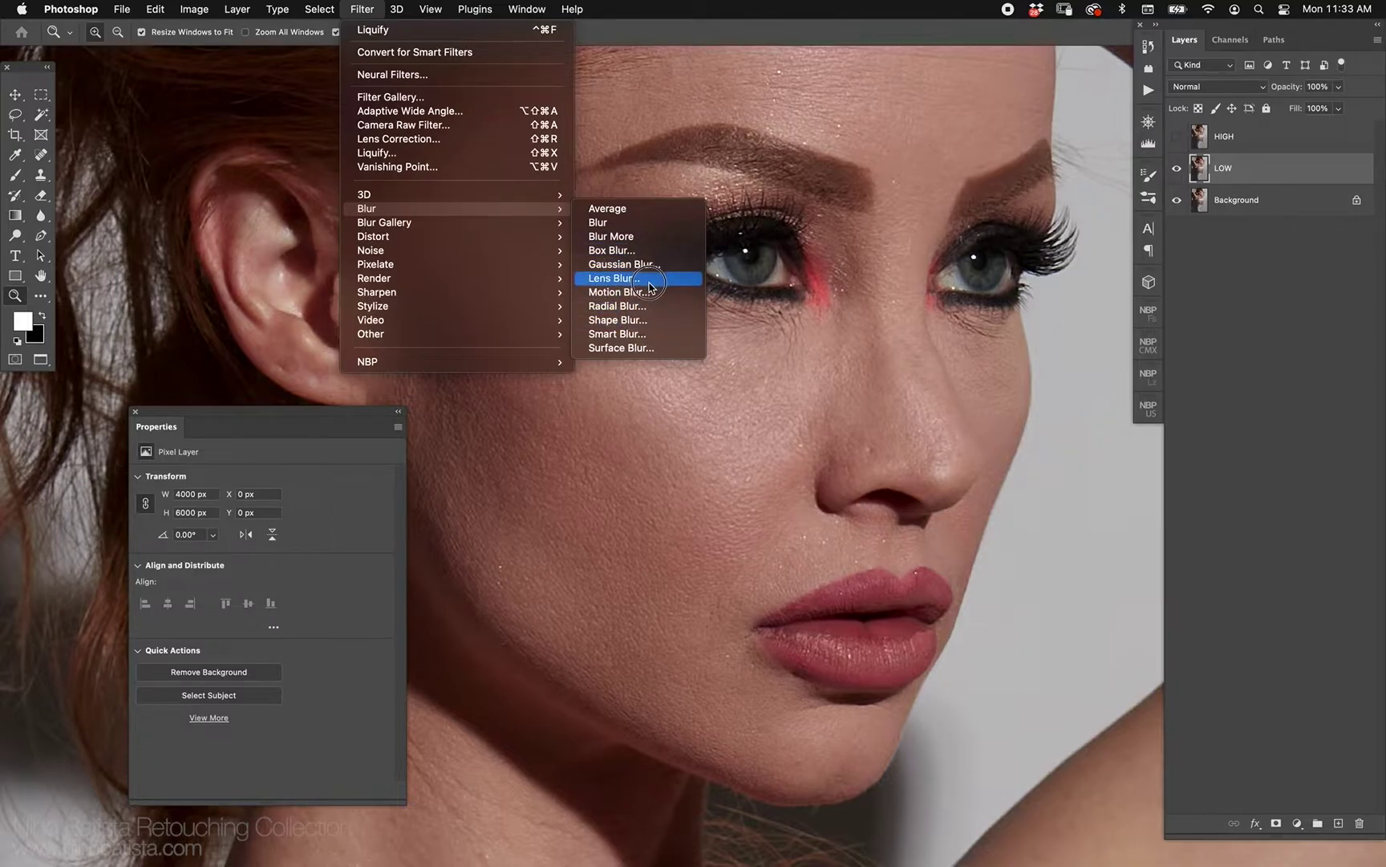
{"action": "mouse_move", "coordinate": [554, 251]}
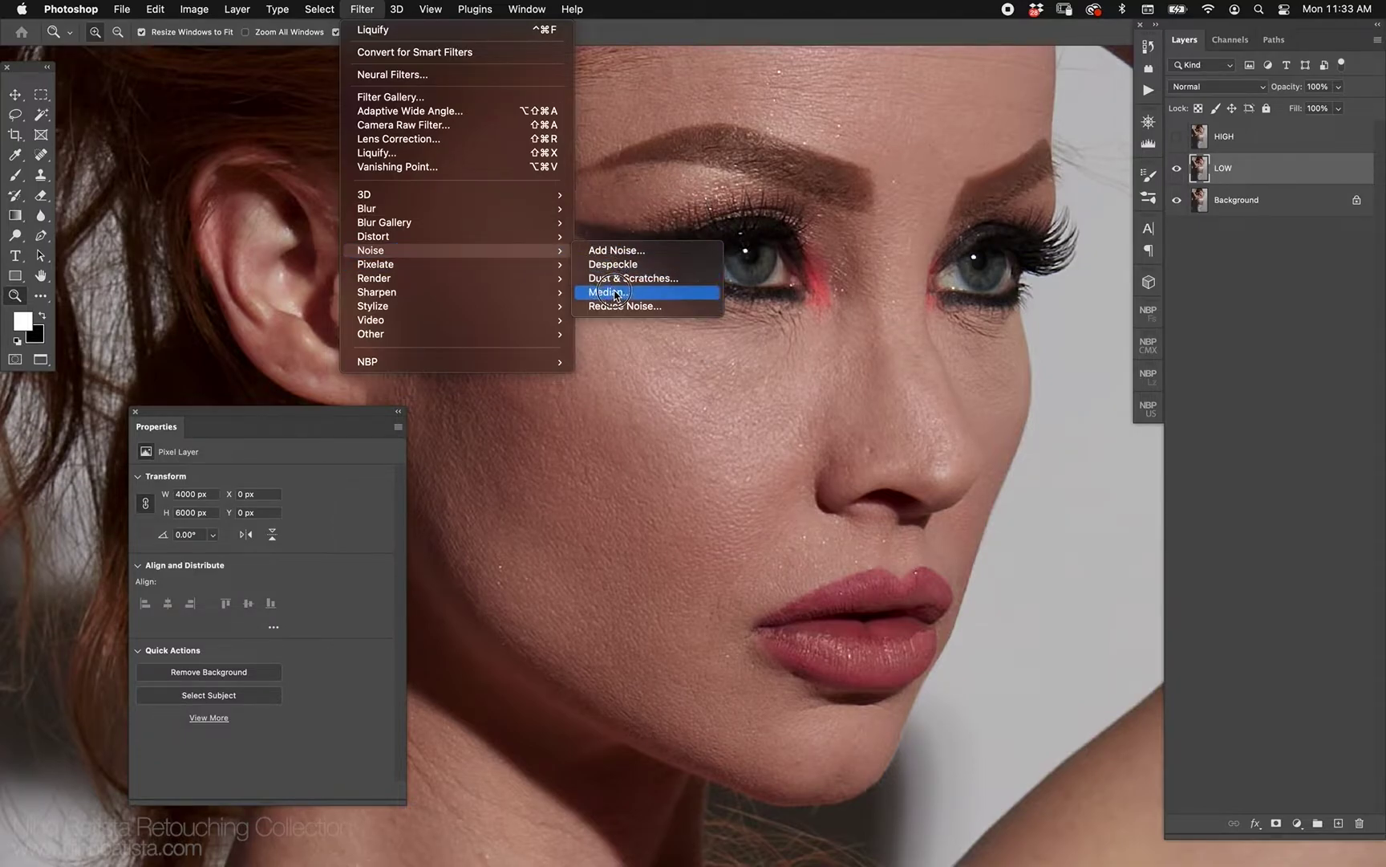
{"action": "mouse_move", "coordinate": [495, 208]}
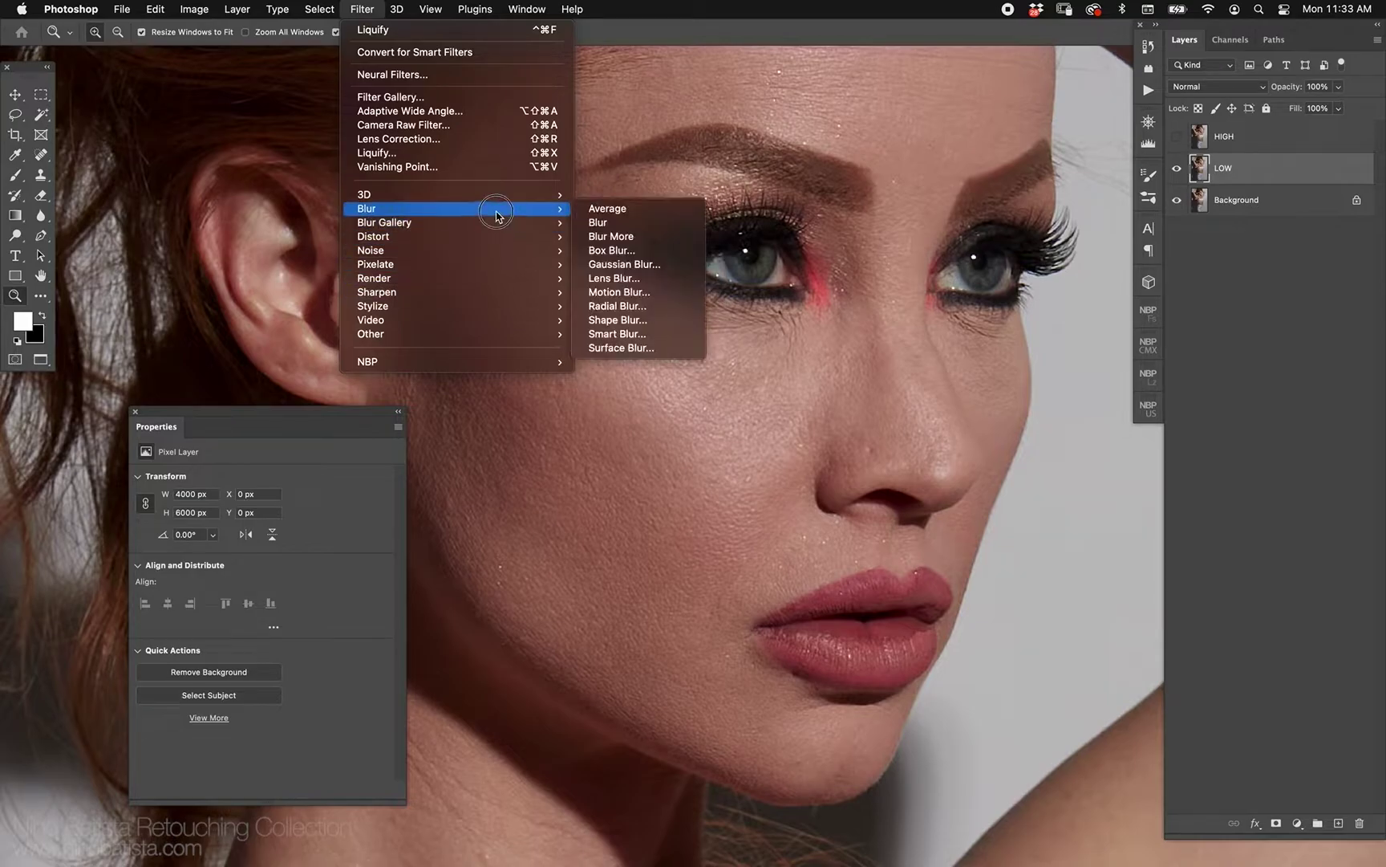
{"action": "left_click", "coordinate": [662, 348]}
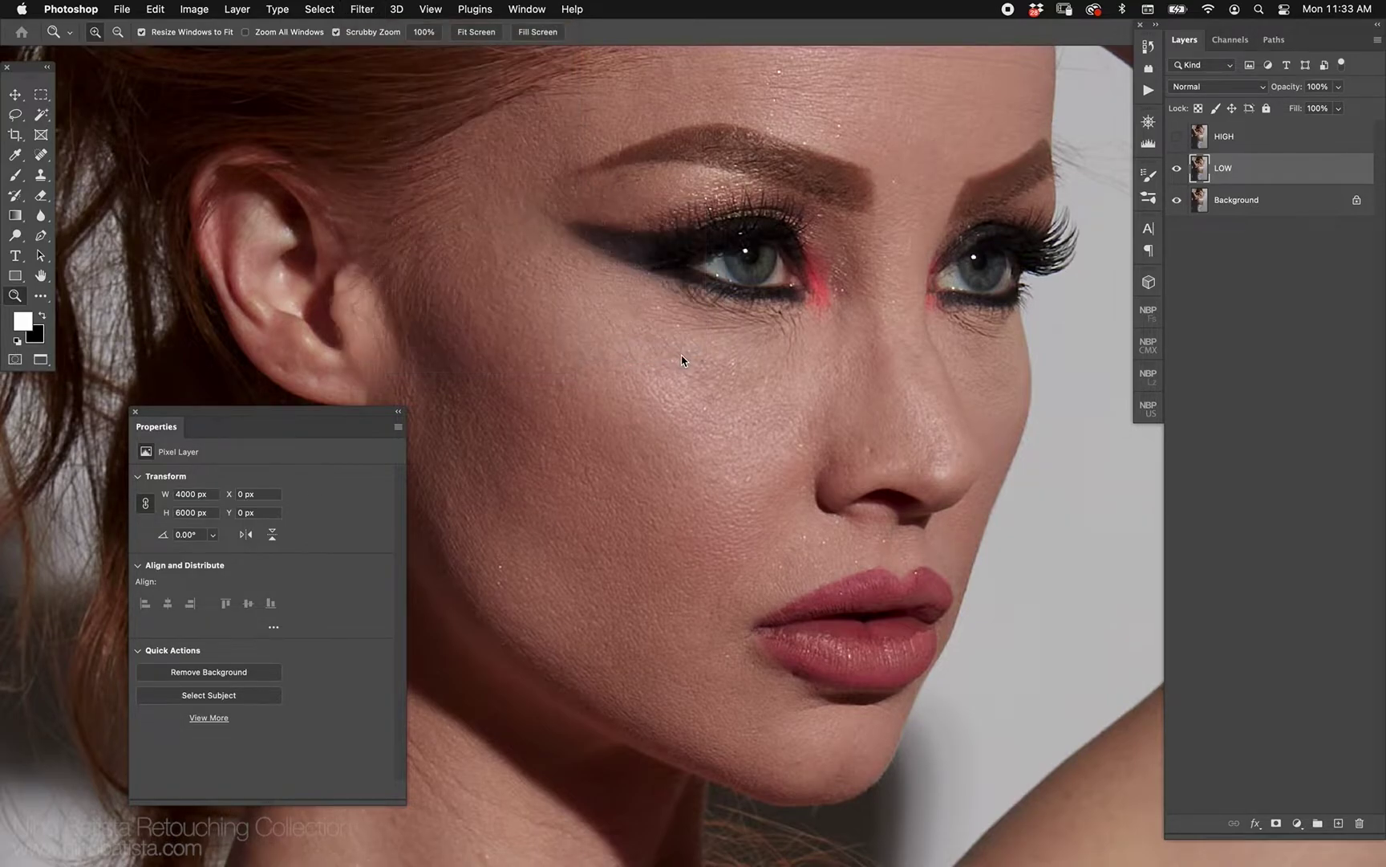
{"action": "left_click_drag", "start_coordinate": [774, 198], "coordinate": [1056, 475]}
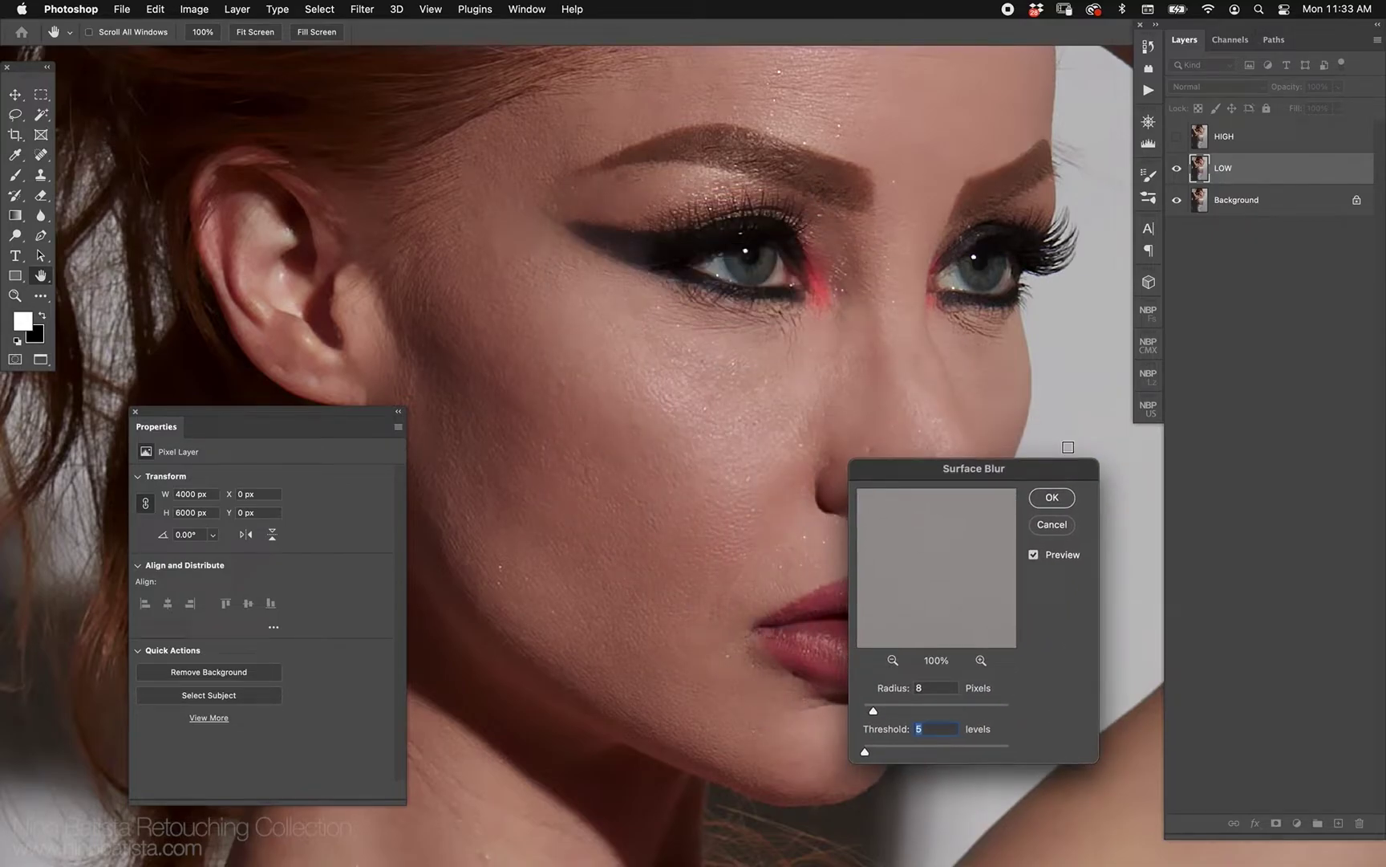
{"action": "scroll", "coordinate": [746, 515], "scroll_direction": "up", "scroll_amount": 2}
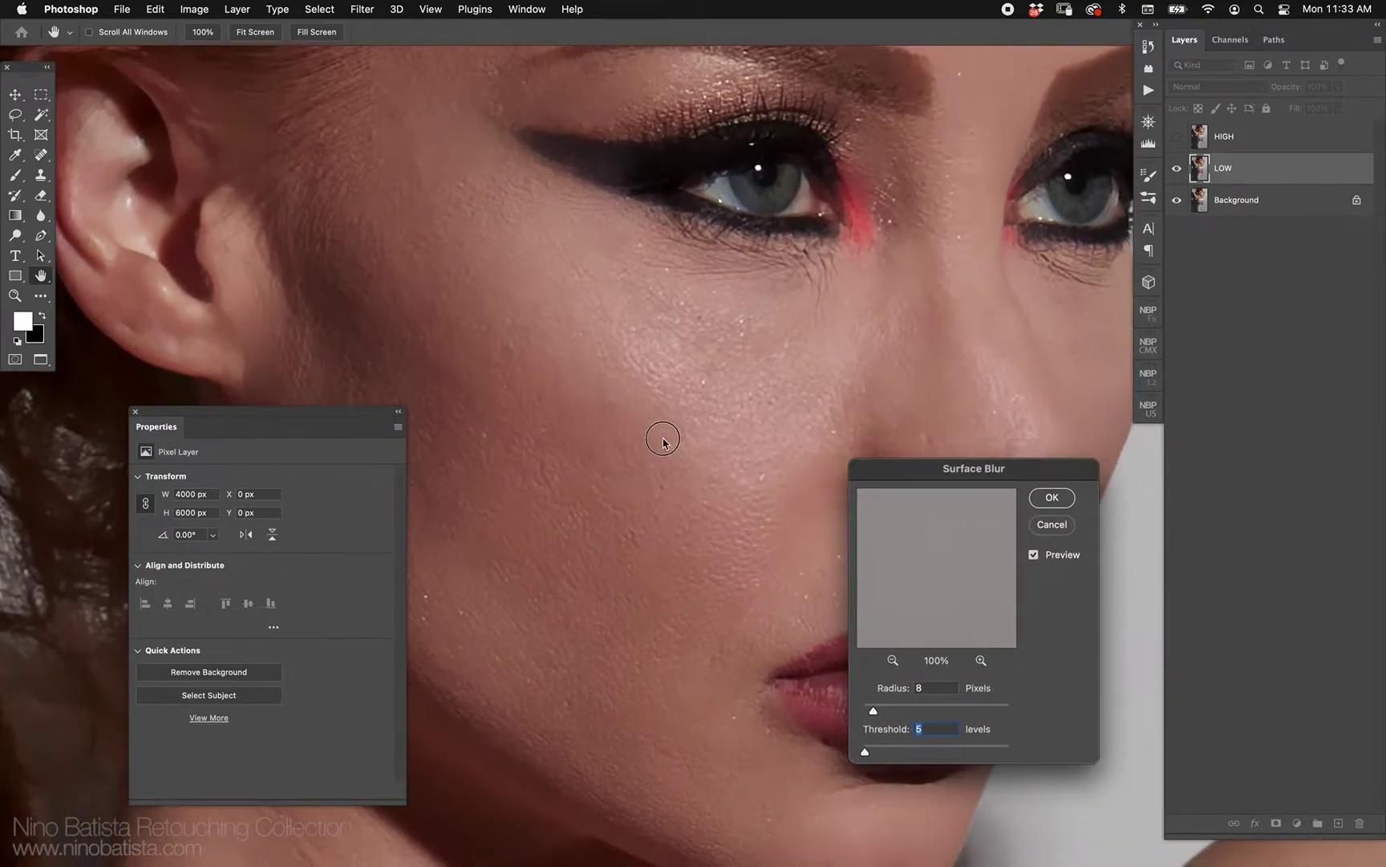
Step: Set the Surface Blur radius to 38 pixels and the threshold to 25 levels
{"action": "left_click", "coordinate": [921, 688]}
{"action": "key", "text": "shift+Up"}
{"action": "key", "text": "shift+Up"}
{"action": "key", "text": "shift+Up"}
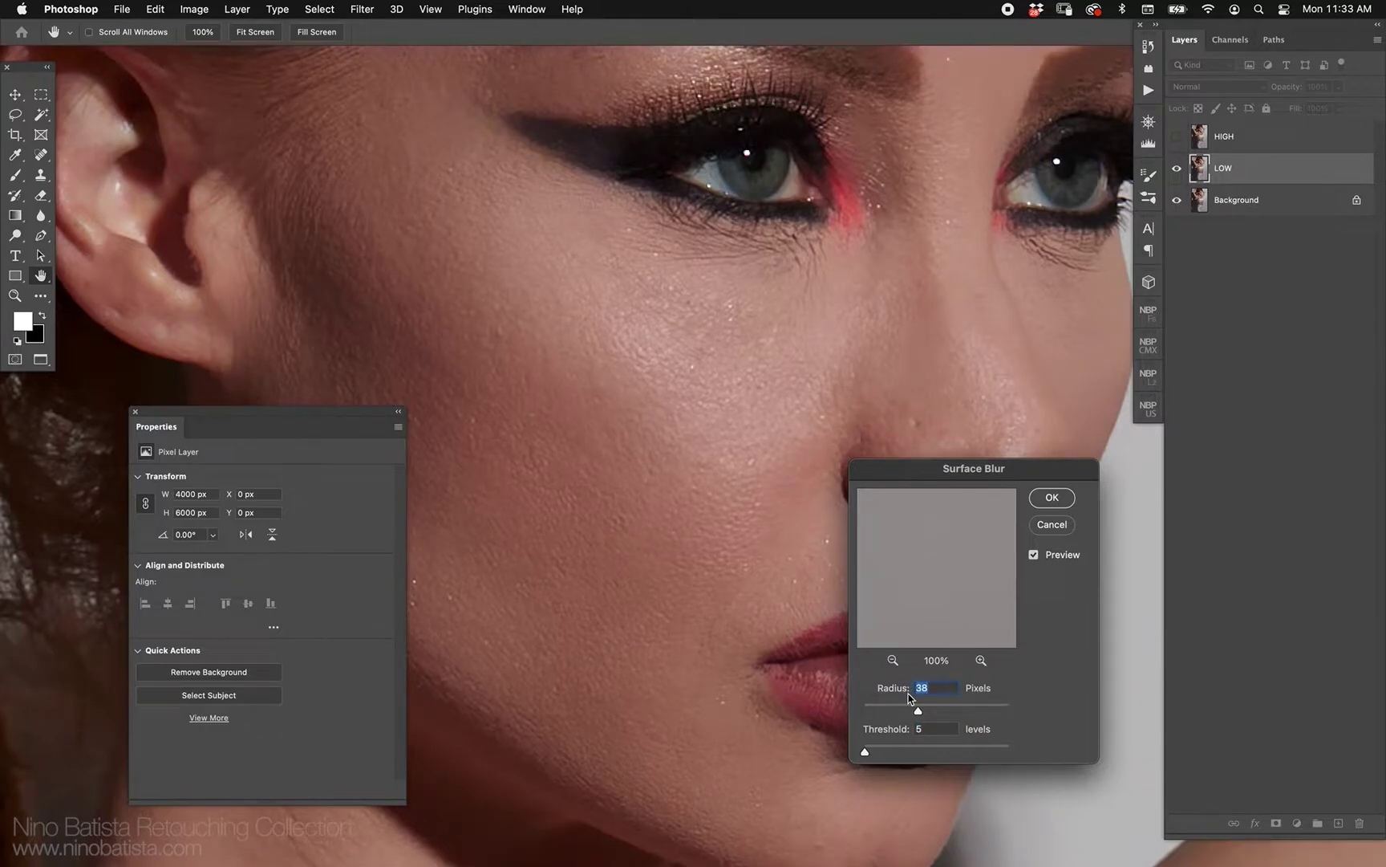
{"action": "key", "text": "Tab"}
{"action": "key", "text": "shift+Up"}
{"action": "key", "text": "shift+Up"}
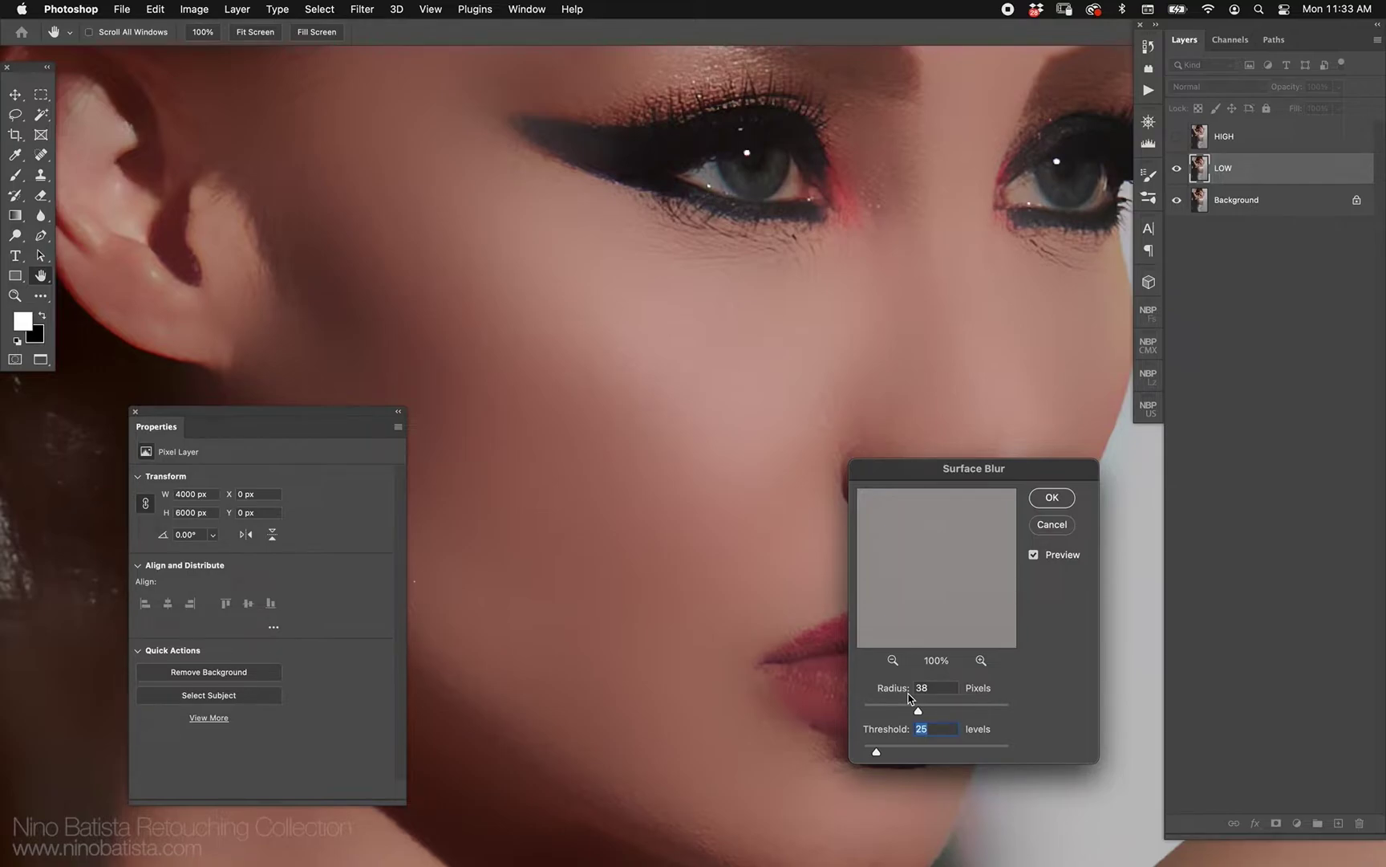
Step: Lower the Surface Blur radius to 12 pixels
{"action": "left_click", "coordinate": [909, 688]}
{"action": "key", "text": "shift+Down"}
{"action": "key", "text": "shift+Down"}
{"action": "key", "text": "Down"}
{"action": "key", "text": "Down"}
{"action": "key", "text": "Down"}
{"action": "key", "text": "Down"}
{"action": "key", "text": "Down"}
{"action": "key", "text": "Down"}
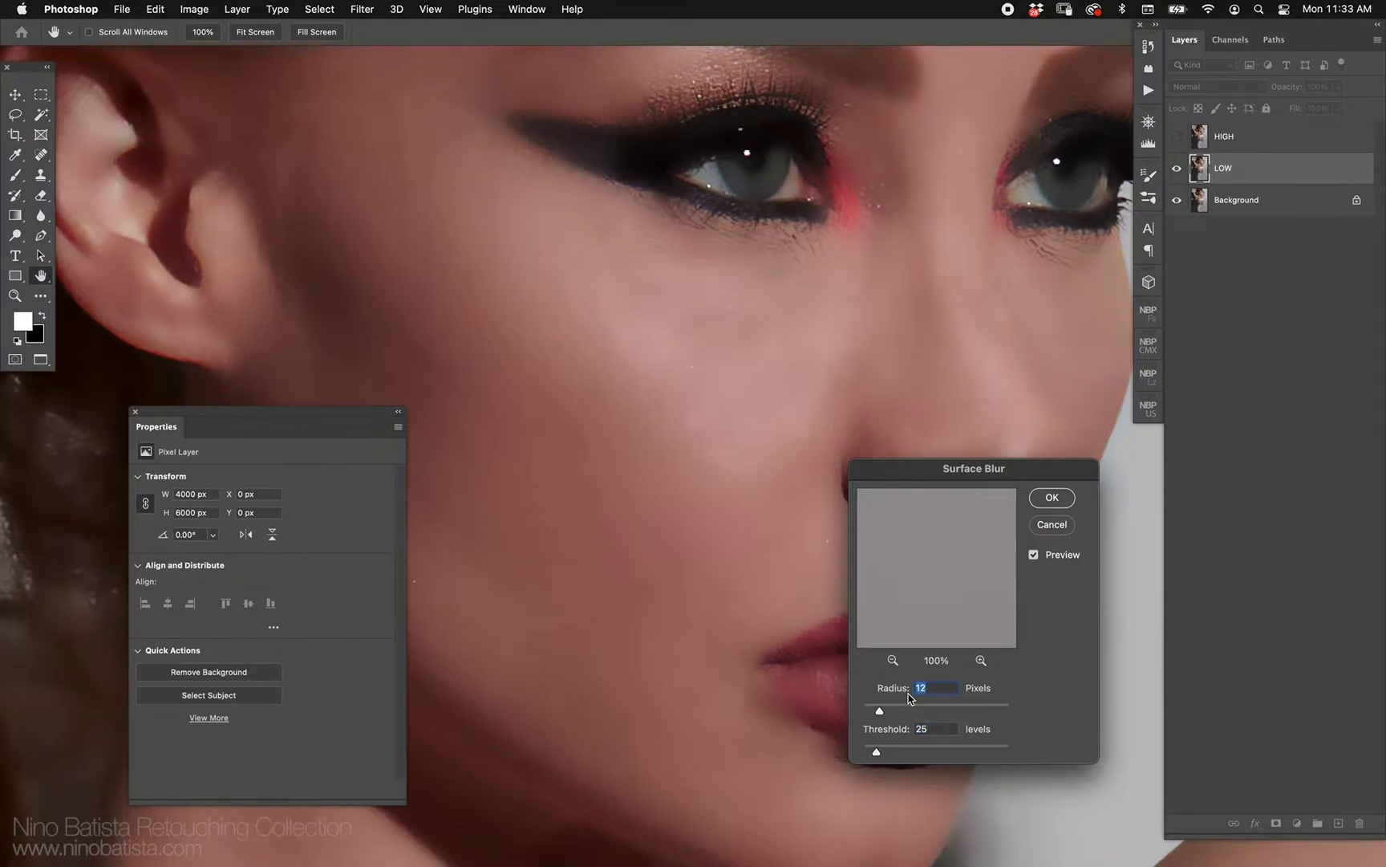
Step: Fine-tune the Surface Blur with a slightly larger radius and a slightly lower threshold, and apply it to the LOW layer
{"action": "key", "text": "Up"}
{"action": "key", "text": "Up"}
{"action": "key", "text": "Down"}
{"action": "key", "text": "Down"}
{"action": "key", "text": "Up"}
{"action": "key", "text": "Tab"}
{"action": "key", "text": "Down"}
{"action": "key", "text": "Down"}
{"action": "key", "text": "Down"}
{"action": "key", "text": "Return"}
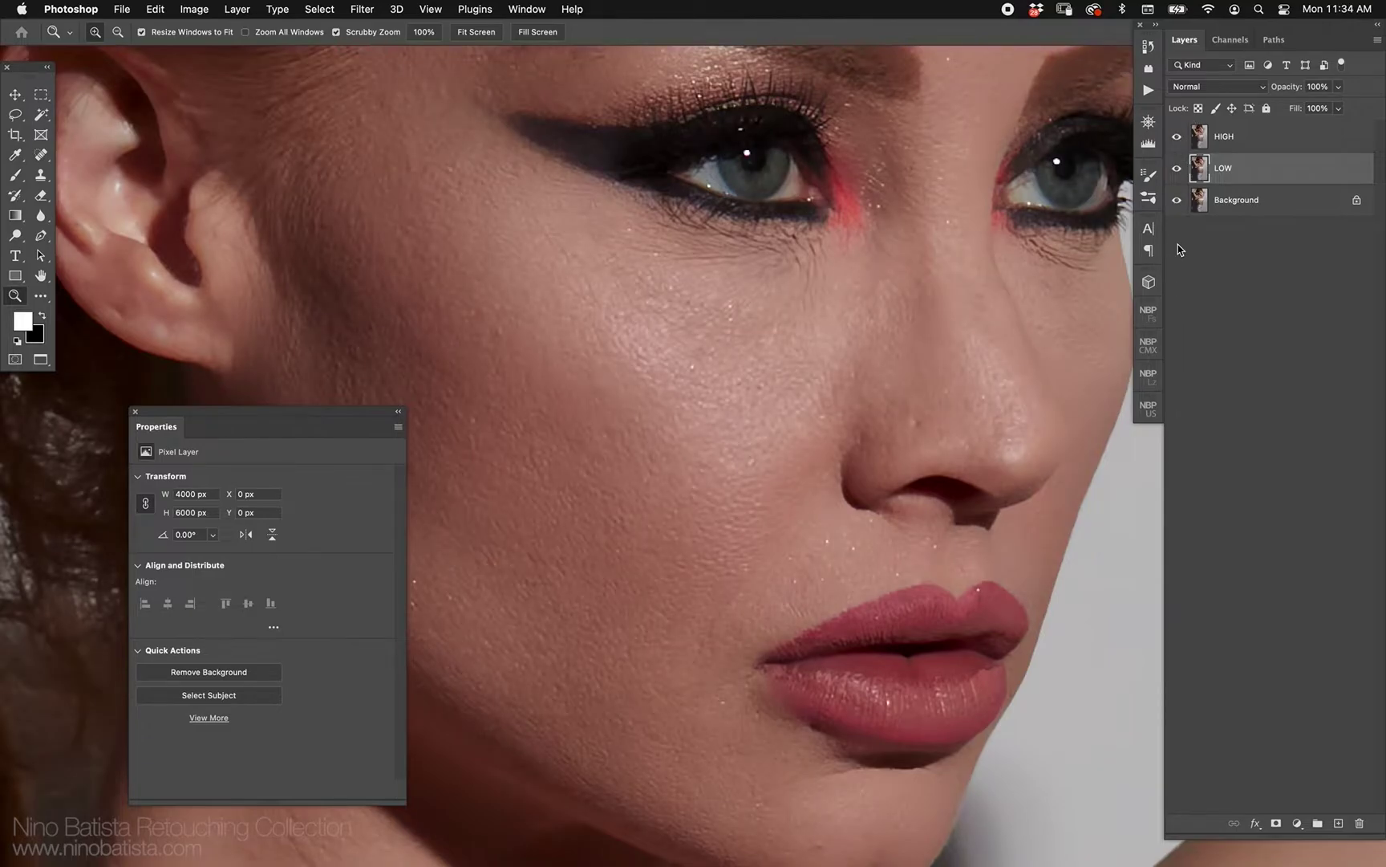
Step: Toggle the HIGH layer's visibility to compare it with the blurred LOW layer, leaving HIGH visible and selected
{"action": "left_click", "coordinate": [1177, 137]}
{"action": "left_click", "coordinate": [1178, 137]}
{"action": "left_click", "coordinate": [1178, 137]}
{"action": "left_click", "coordinate": [1227, 146]}
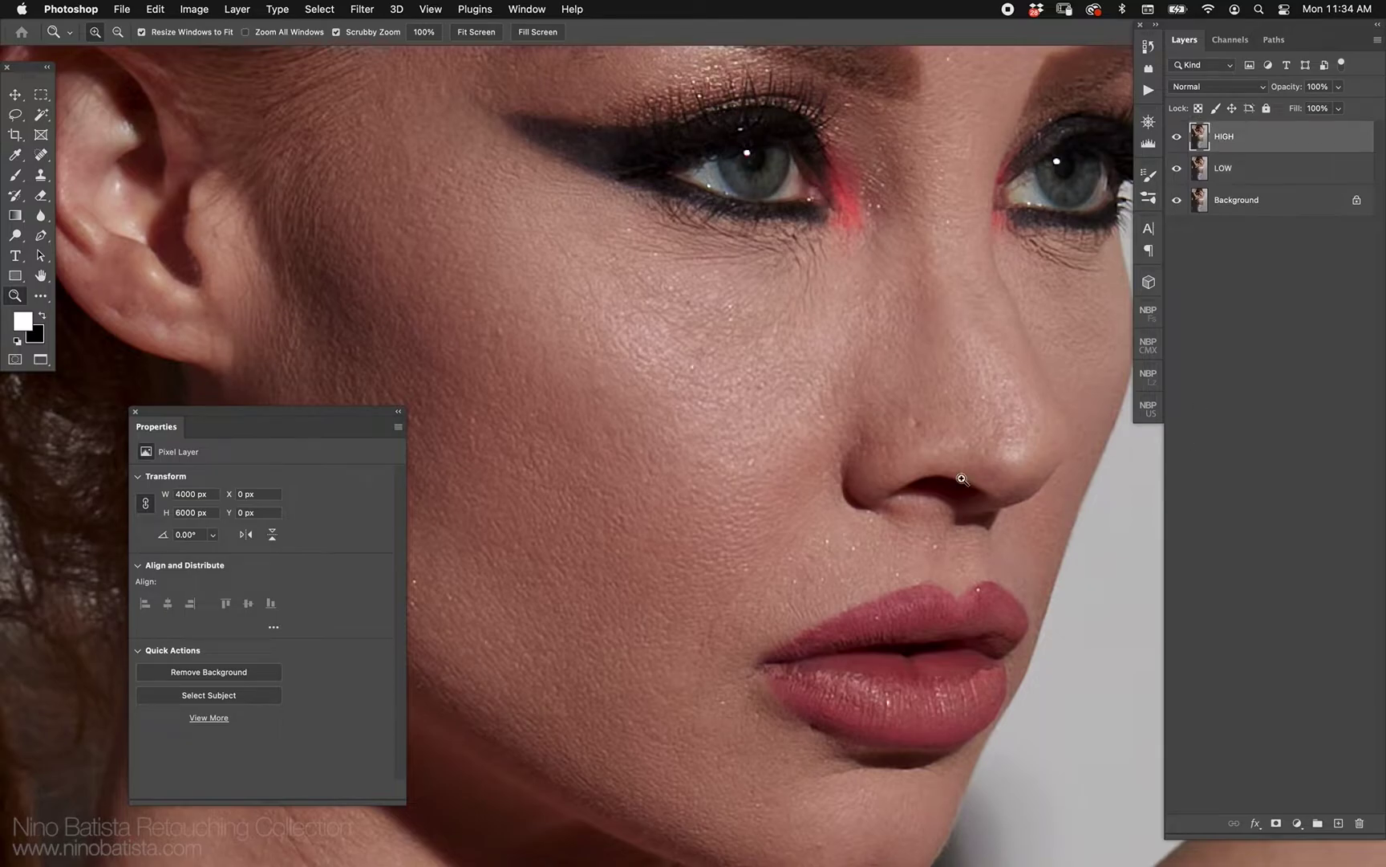
Step: Use Apply Image on the HIGH layer with layer LOW, channel RGB, Subtract blending, 100% opacity, scale 2 and offset 128
{"action": "left_click", "coordinate": [212, 10]}
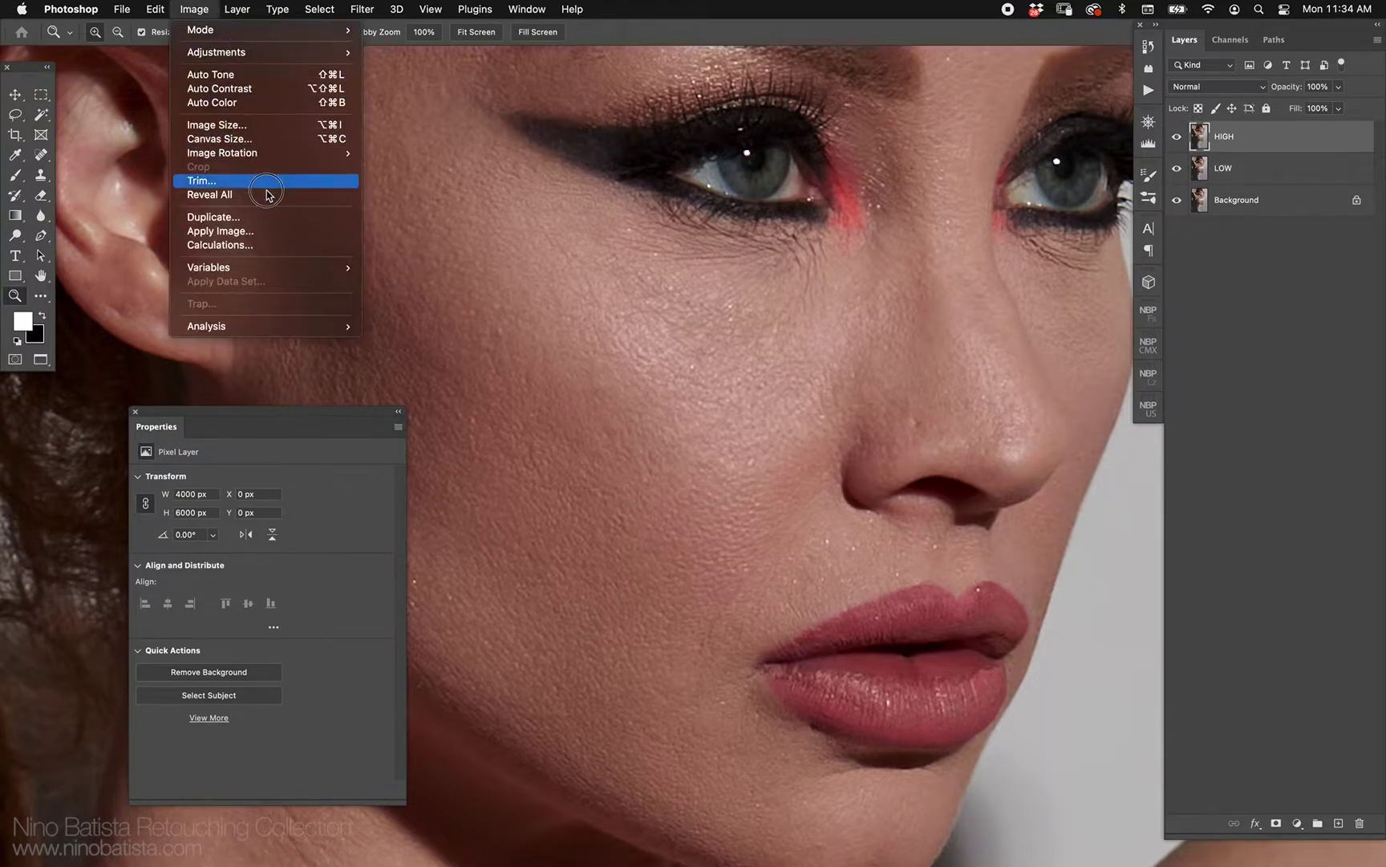
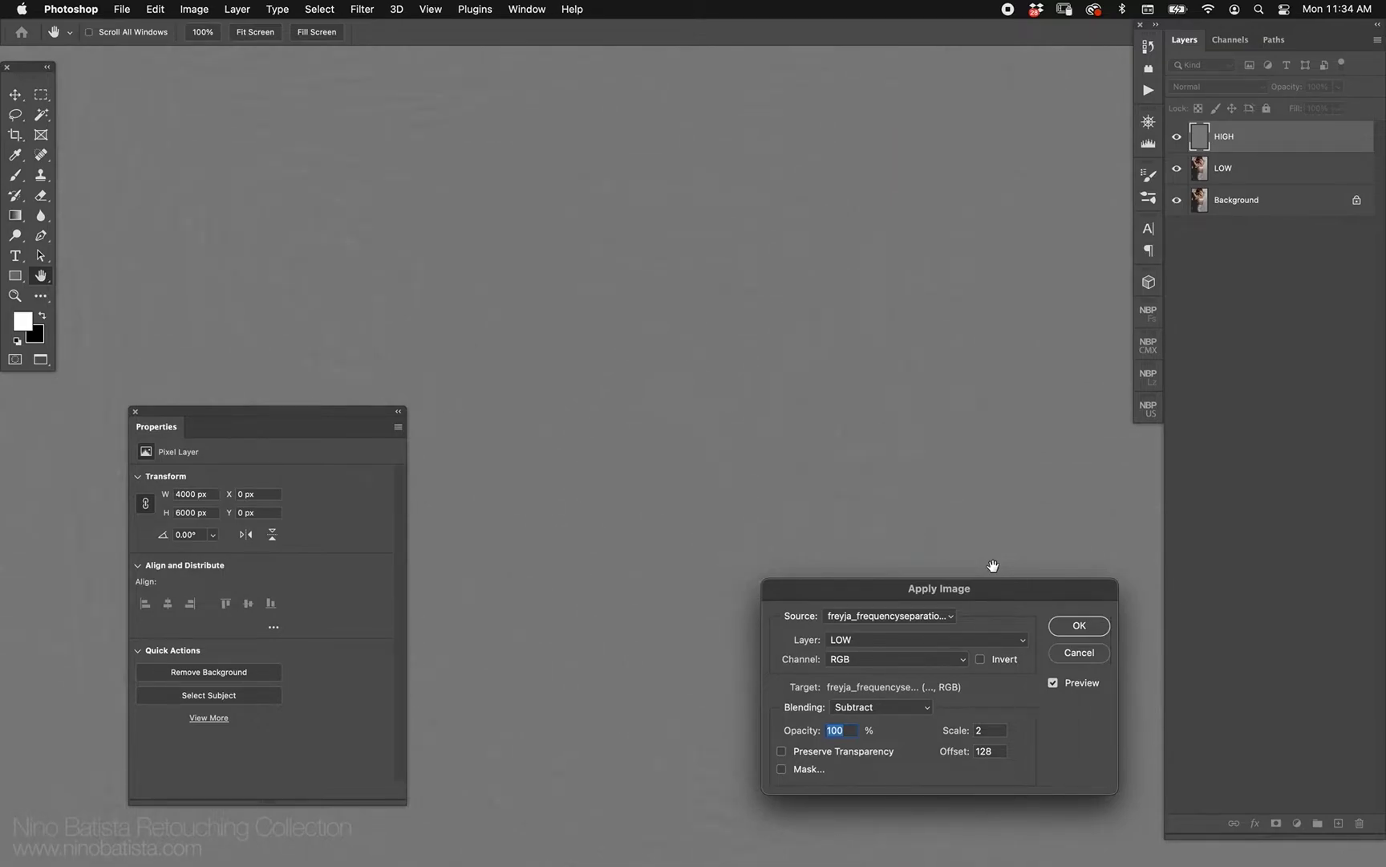
{"action": "left_click_drag", "start_coordinate": [995, 586], "coordinate": [960, 379]}
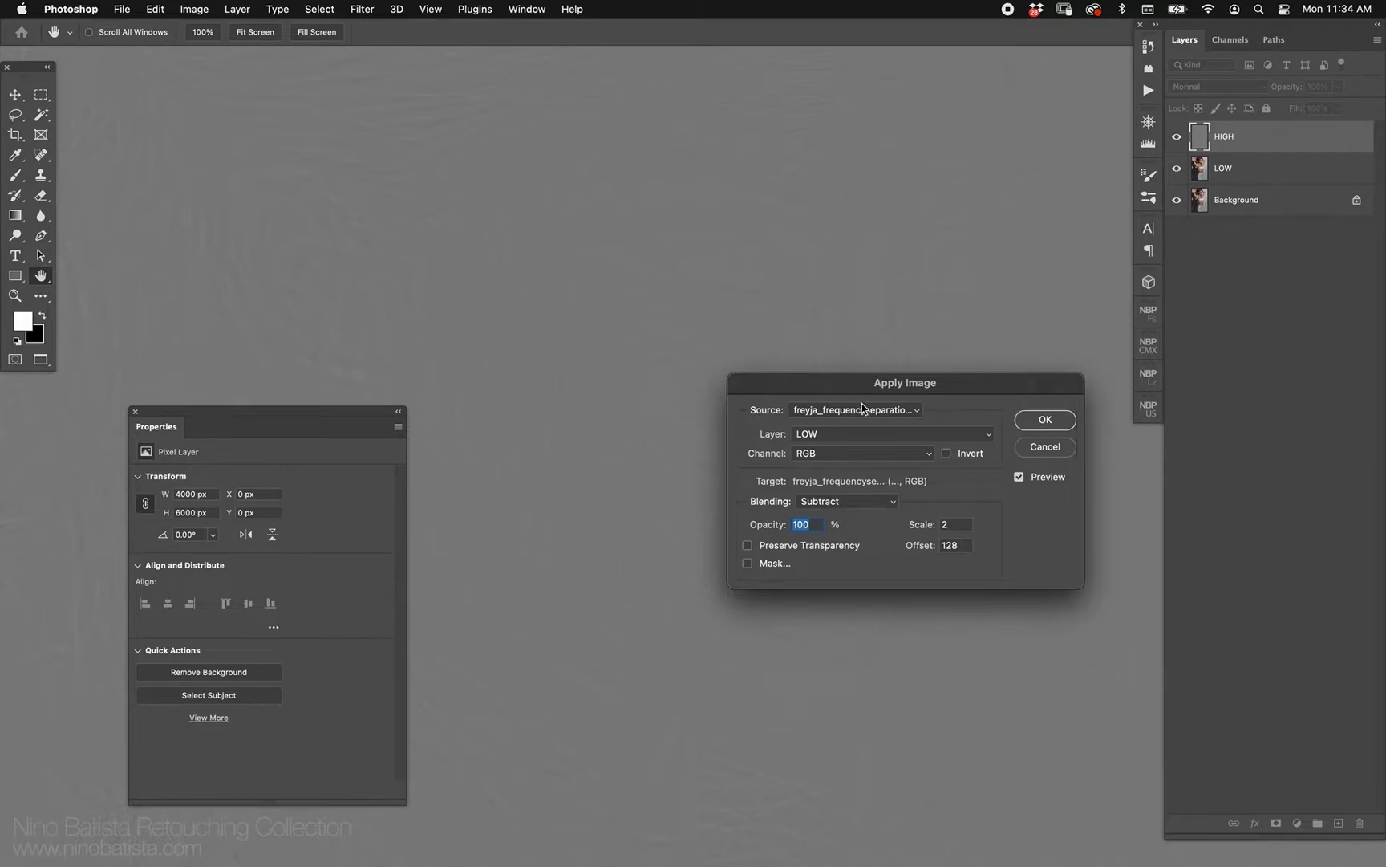
{"action": "left_click", "coordinate": [860, 434]}
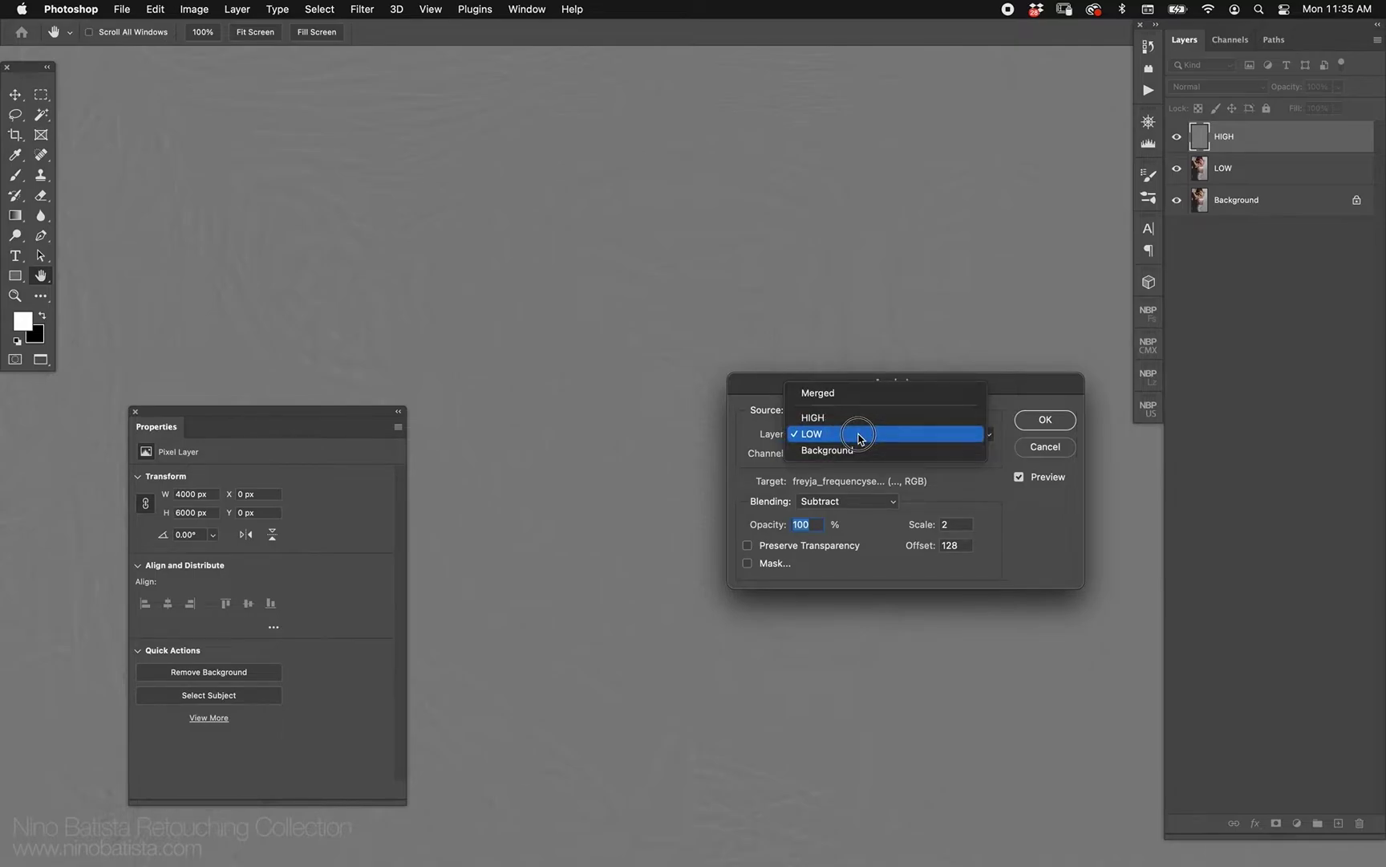
{"action": "left_click", "coordinate": [853, 439]}
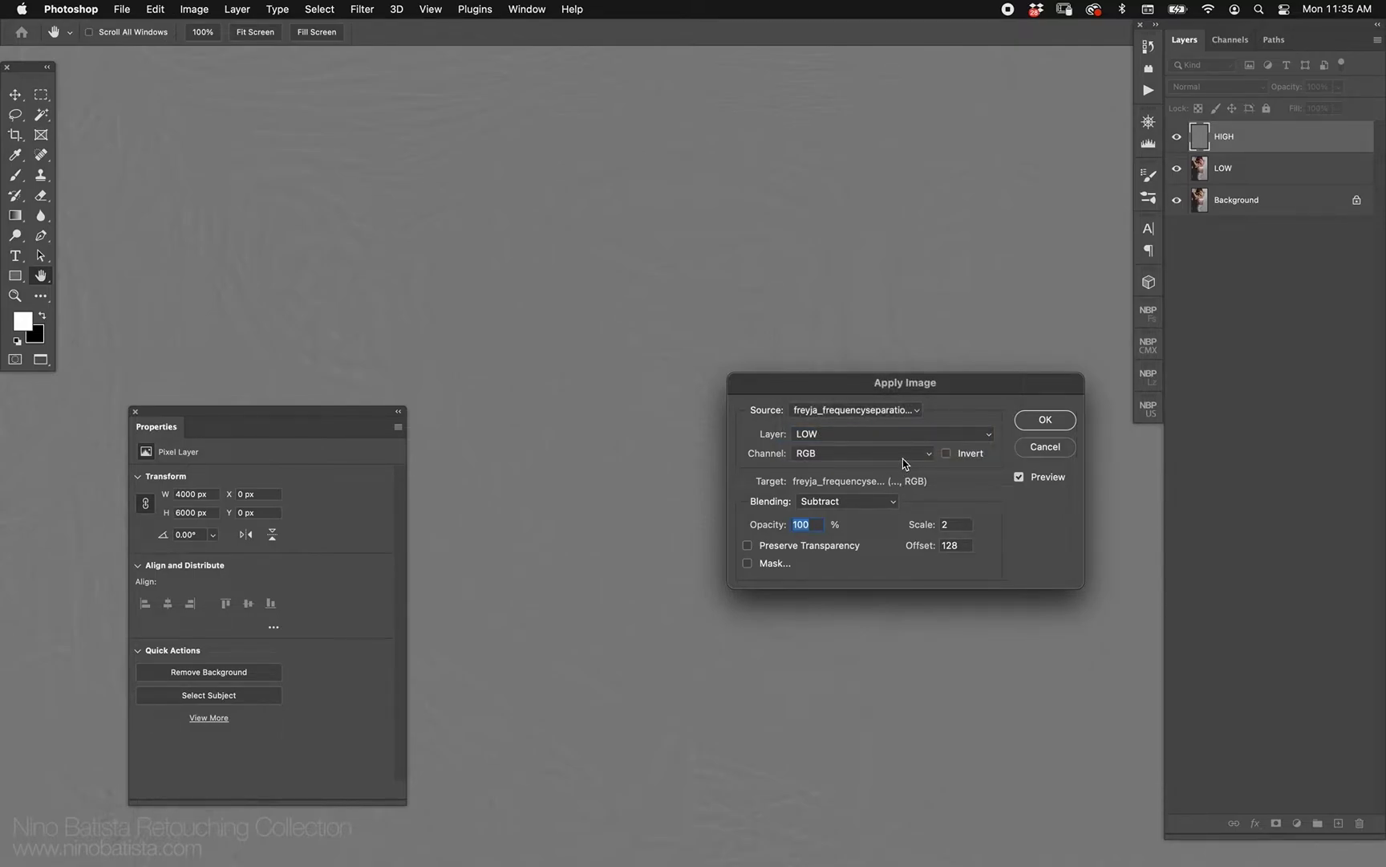
{"action": "left_click", "coordinate": [839, 502]}
{"action": "left_click", "coordinate": [963, 506]}
{"action": "left_click", "coordinate": [1044, 419]}
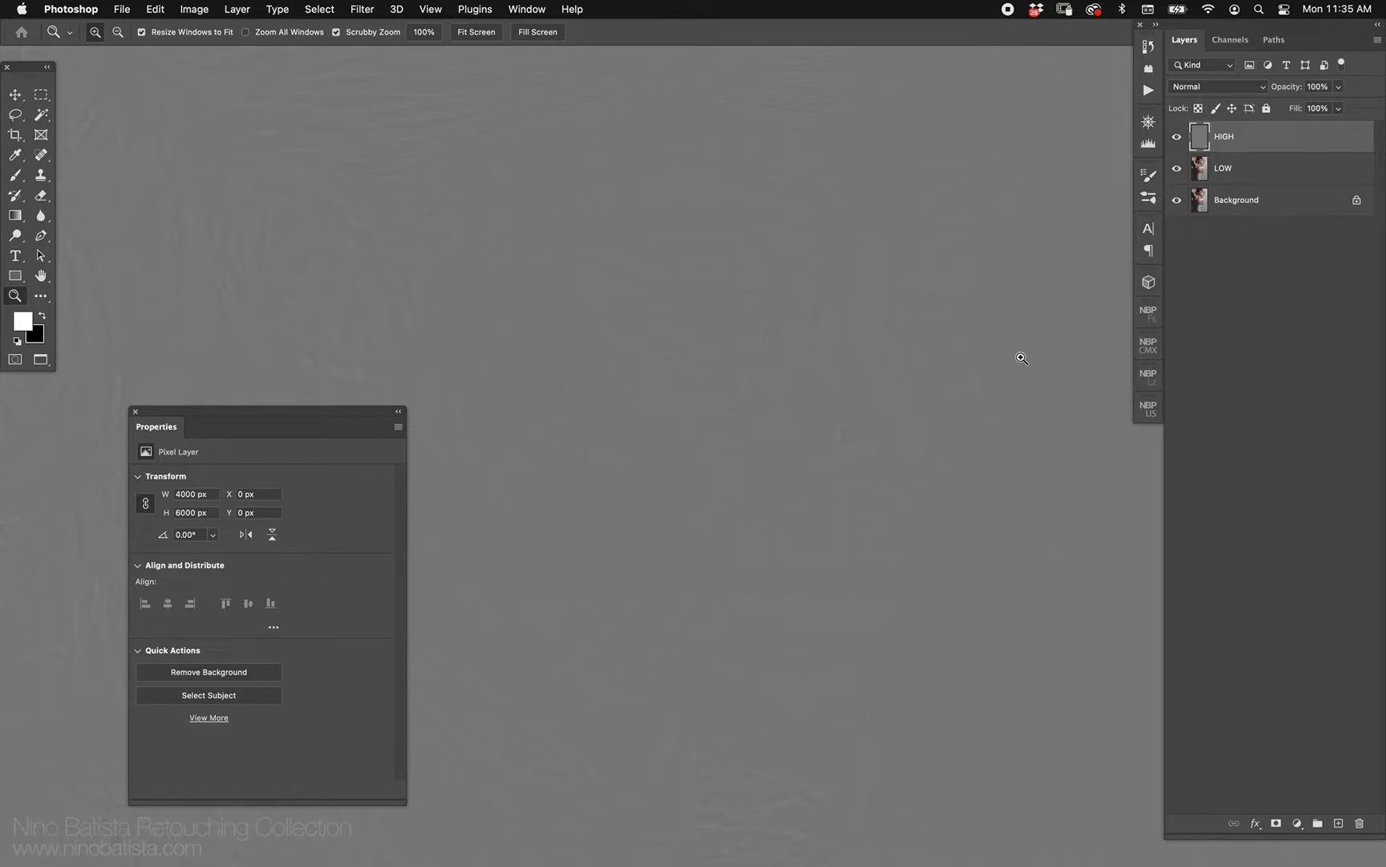
Step: Set the HIGH layer's blend mode to Linear Light and hide that layer to inspect the LOW layer's skin on its own
{"action": "left_click", "coordinate": [1235, 87]}
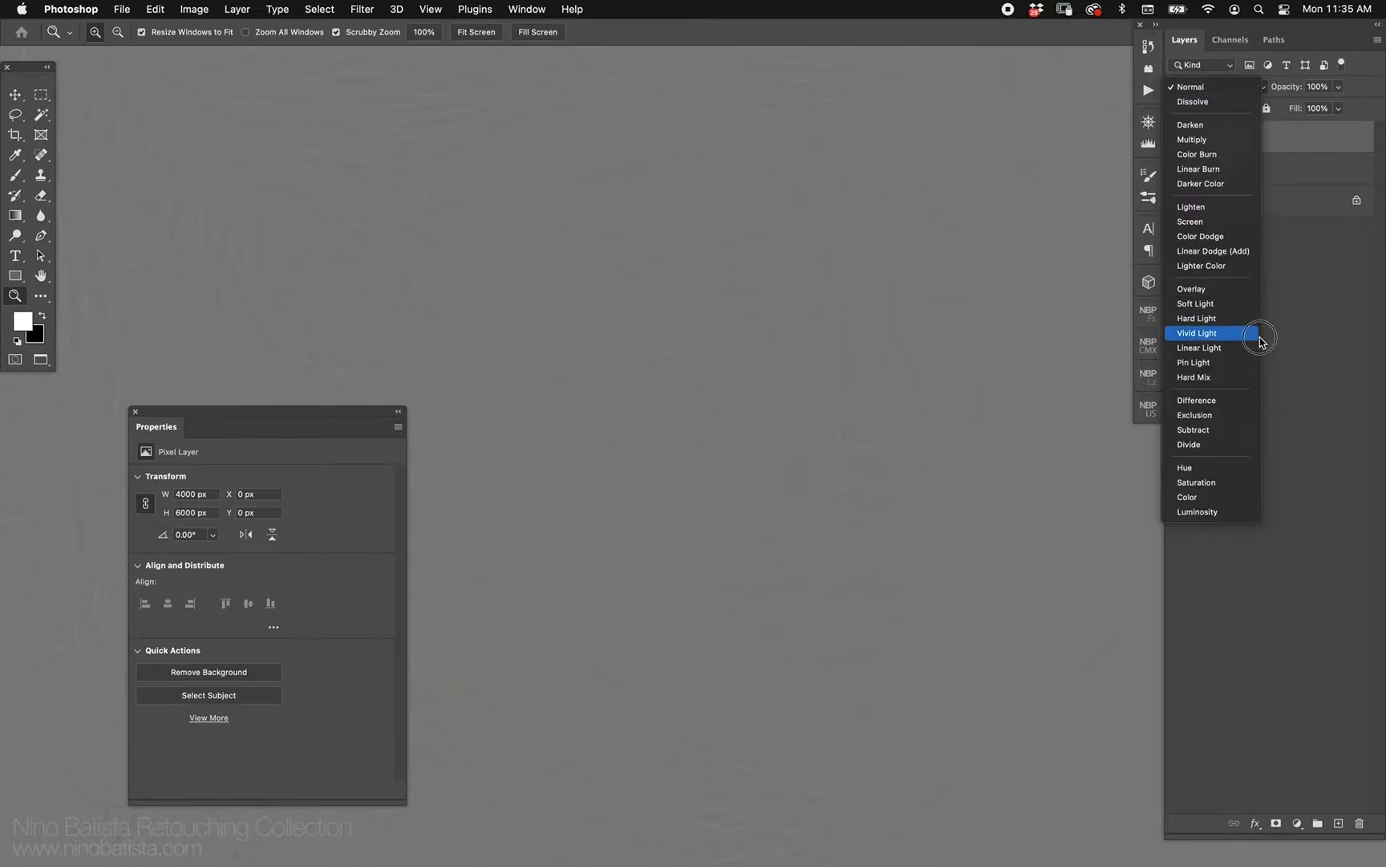
{"action": "left_click", "coordinate": [1252, 347]}
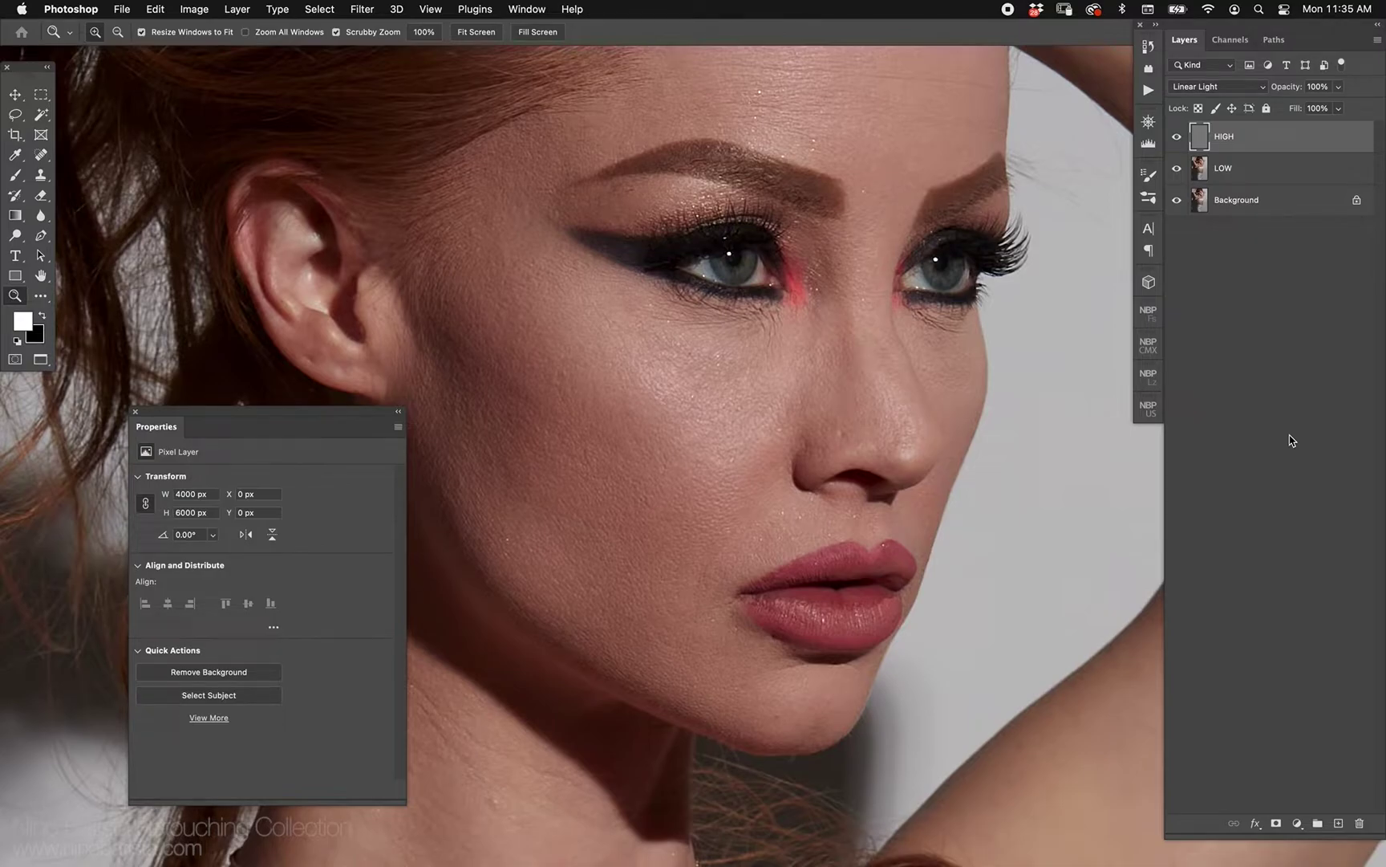
{"action": "left_click", "coordinate": [793, 482]}
{"action": "left_click_drag", "start_coordinate": [841, 397], "coordinate": [876, 415]}
{"action": "left_click", "coordinate": [1177, 137]}
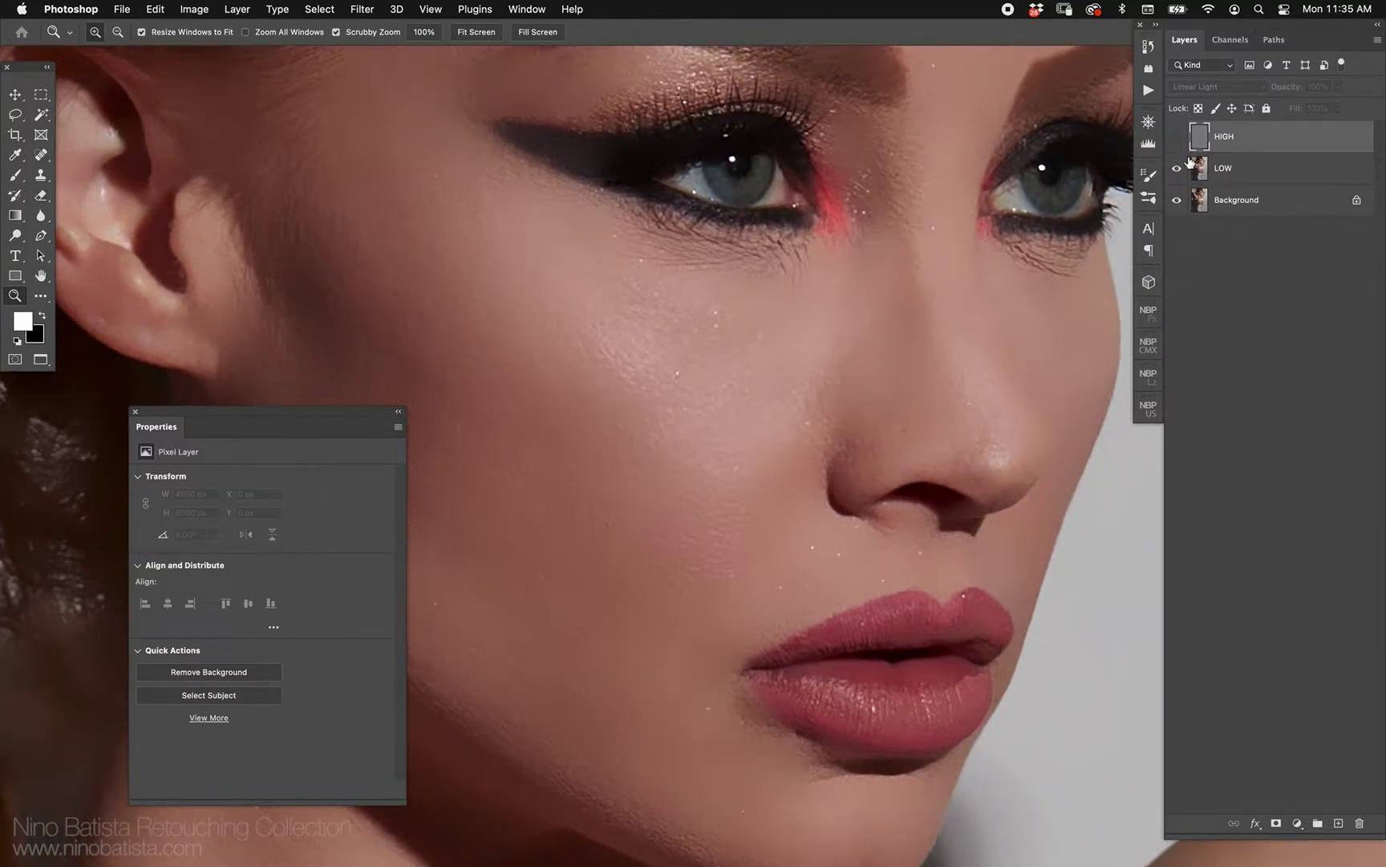
Step: Show the HIGH layer again and add a new empty layer named Transitions directly above LOW
{"action": "left_click", "coordinate": [1177, 137]}
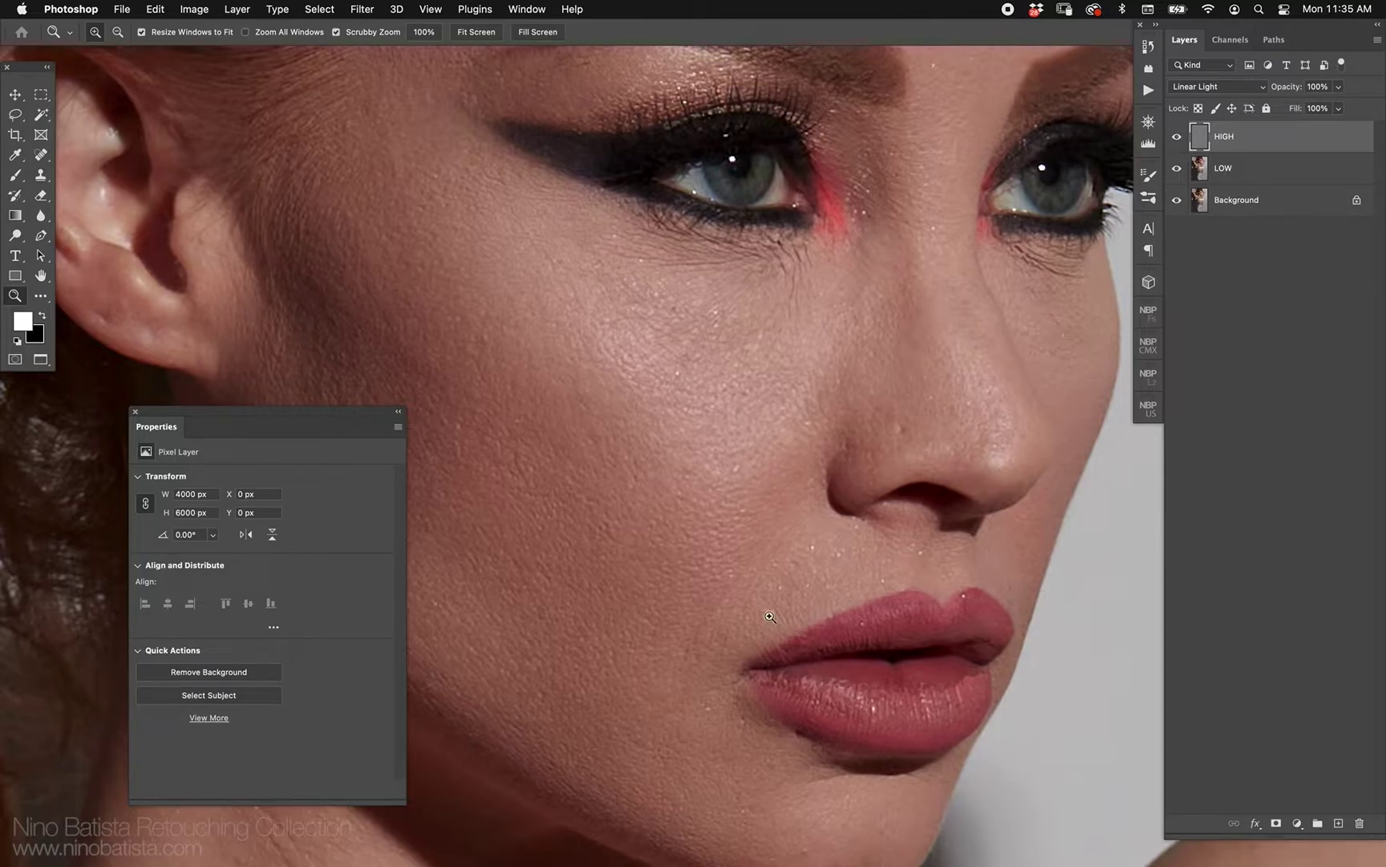
{"action": "left_click", "coordinate": [1233, 178]}
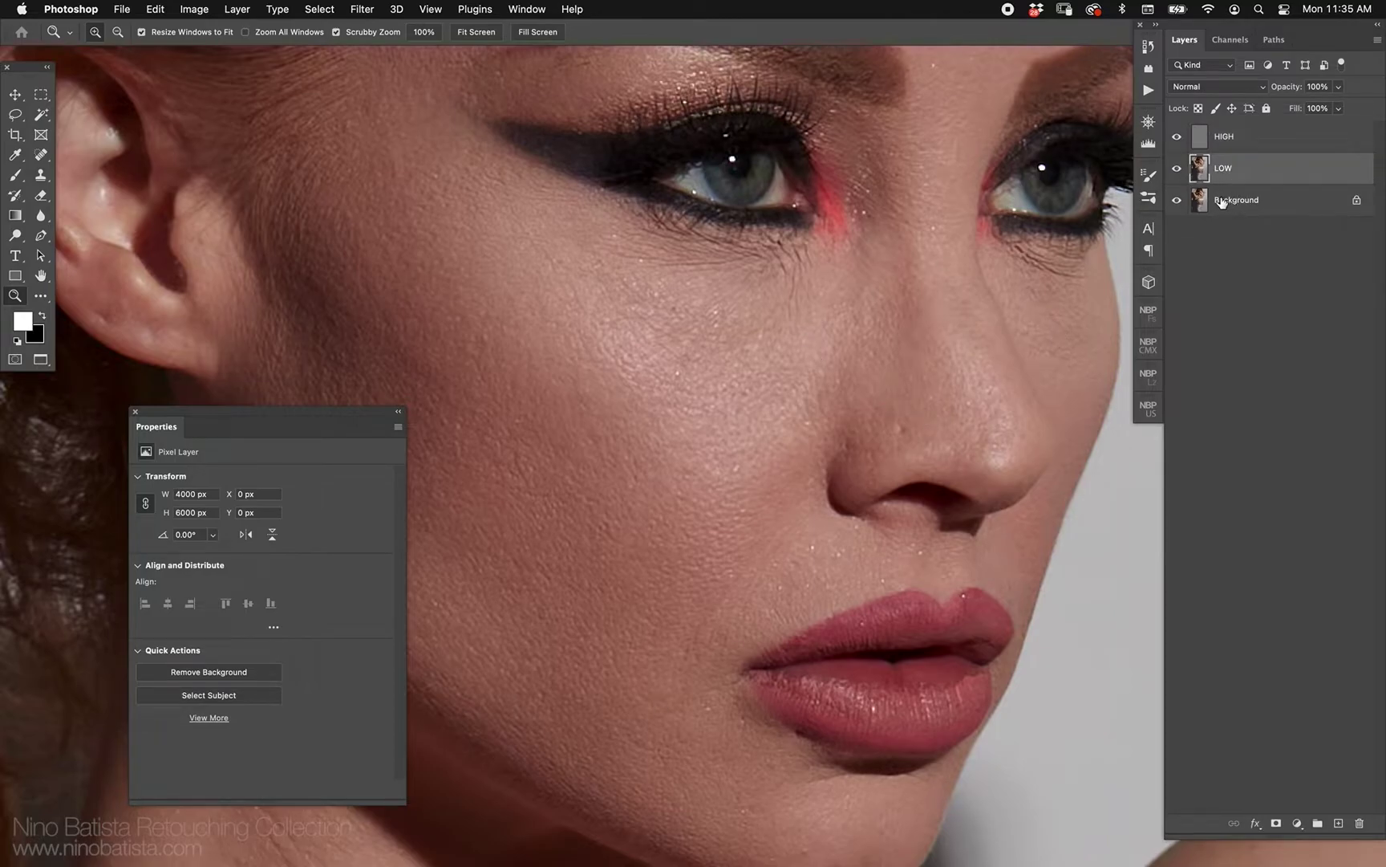
{"action": "left_click", "coordinate": [1338, 823]}
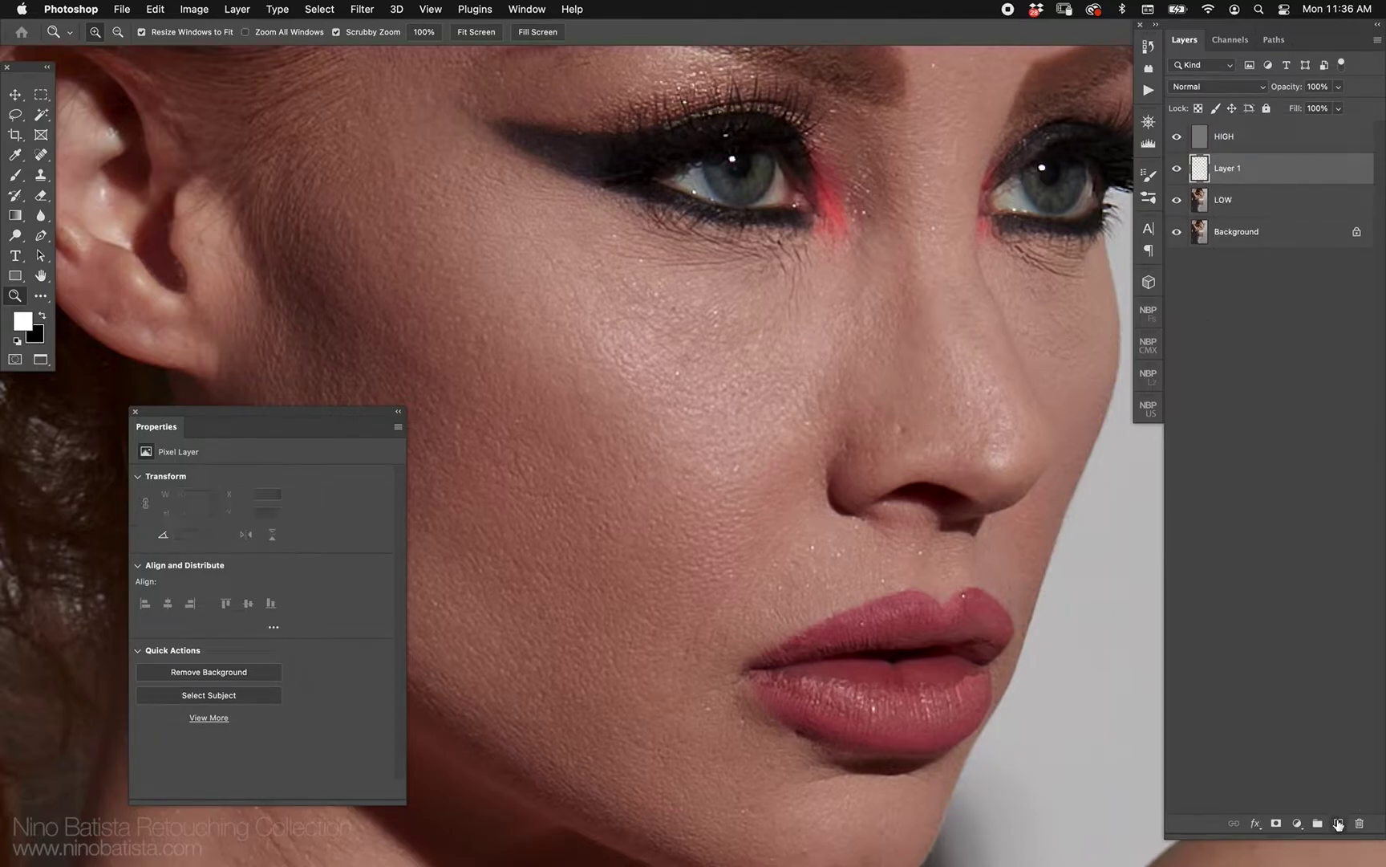
{"action": "double_click", "coordinate": [1233, 169]}
{"action": "type", "text": "Trab"}
{"action": "key", "text": "BackSpace"}
{"action": "type", "text": "nsitions"}
{"action": "key", "text": "Return"}
Step: Sample the cheek's skin tone and paint it with a large soft brush over the cheek and nearer eye on the Transitions layer
{"action": "key", "text": "b"}
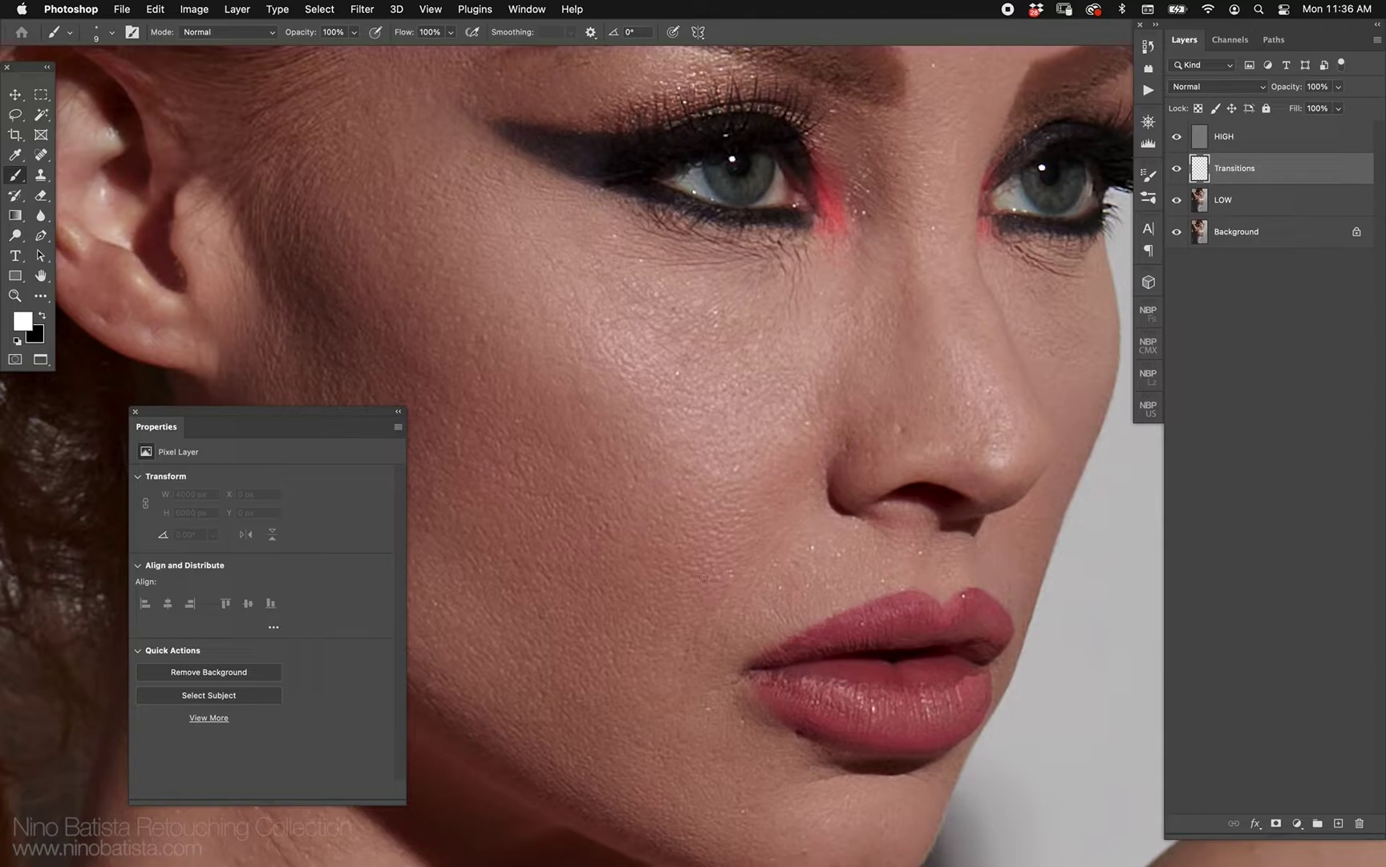
{"action": "key", "text": "bracketright"}
{"action": "key", "text": "bracketright"}
{"action": "key", "text": "bracketright"}
{"action": "key", "text": "bracketright"}
{"action": "key", "text": "bracketright"}
{"action": "key", "text": "bracketright"}
{"action": "key", "text": "bracketright"}
{"action": "key", "text": "bracketright"}
{"action": "key", "text": "bracketright"}
{"action": "key", "text": "bracketright"}
{"action": "key", "text": "bracketright"}
{"action": "key", "text": "bracketright"}
{"action": "key", "text": "bracketright"}
{"action": "left_click", "coordinate": [618, 382], "text": "alt"}
{"action": "key", "text": "bracketright"}
{"action": "key", "text": "bracketright"}
{"action": "key", "text": "bracketright"}
{"action": "mouse_move", "coordinate": [482, 401]}
{"action": "left_mouse_down"}
{"action": "mouse_move", "coordinate": [453, 248]}
{"action": "mouse_move", "coordinate": [545, 401]}
{"action": "left_mouse_up"}
{"action": "mouse_move", "coordinate": [690, 333]}
{"action": "left_mouse_down"}
{"action": "mouse_move", "coordinate": [714, 577]}
{"action": "mouse_move", "coordinate": [597, 529]}
{"action": "mouse_move", "coordinate": [850, 450]}
{"action": "mouse_move", "coordinate": [850, 465]}
{"action": "mouse_move", "coordinate": [578, 594]}
{"action": "mouse_move", "coordinate": [514, 153]}
{"action": "mouse_move", "coordinate": [747, 185]}
{"action": "mouse_move", "coordinate": [851, 177]}
{"action": "left_mouse_up"}
{"action": "scroll", "coordinate": [852, 421], "scroll_direction": "up", "scroll_amount": 6}
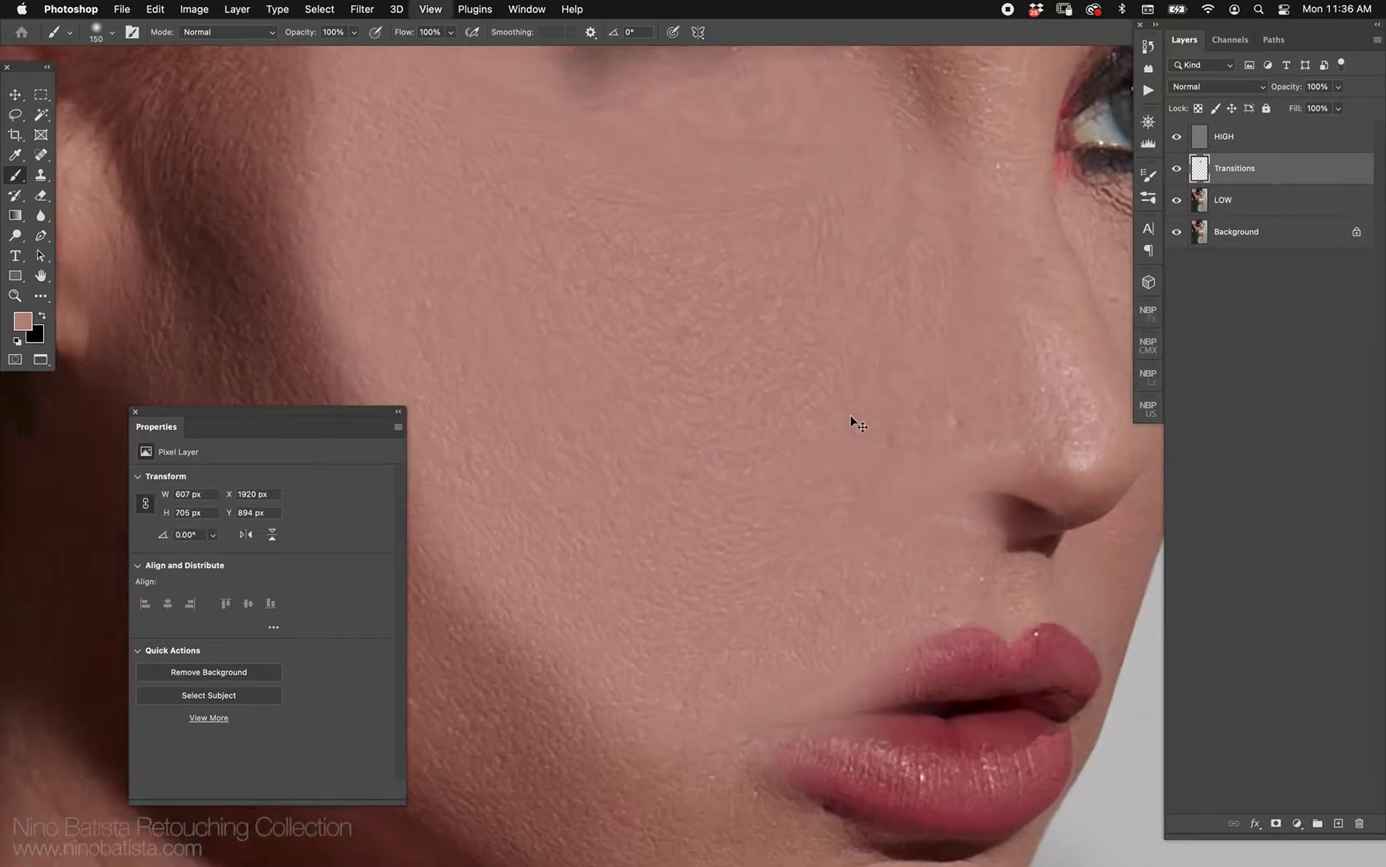
{"action": "left_click_drag", "start_coordinate": [730, 368], "coordinate": [748, 387]}
{"action": "key", "text": "v"}
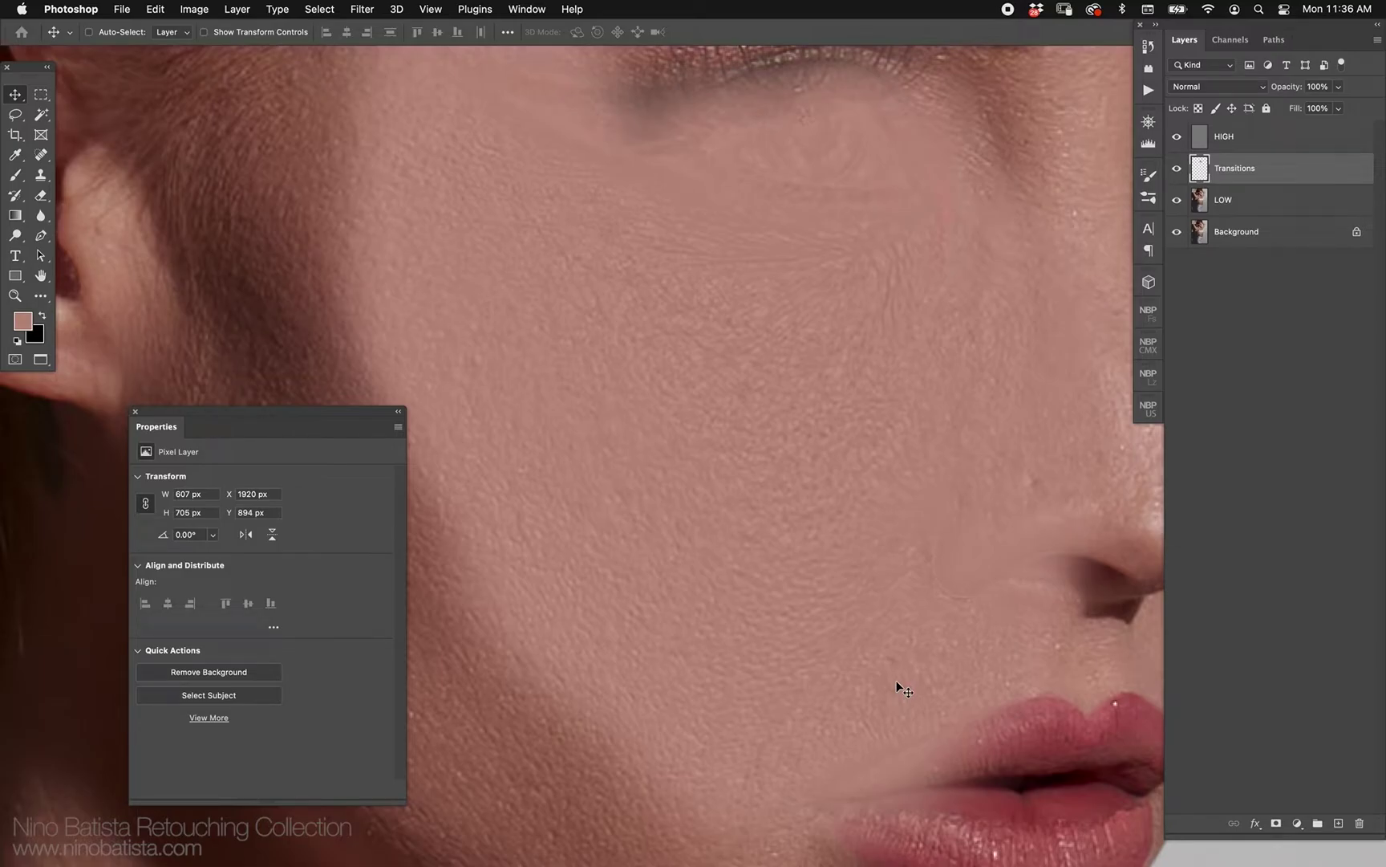
{"action": "scroll", "coordinate": [853, 629], "scroll_direction": "down", "scroll_amount": 3}
Step: Sample the lip colour with a smaller soft brush, paint it over the lips on the Transitions layer, and inspect the texture up close
{"action": "key", "text": "b"}
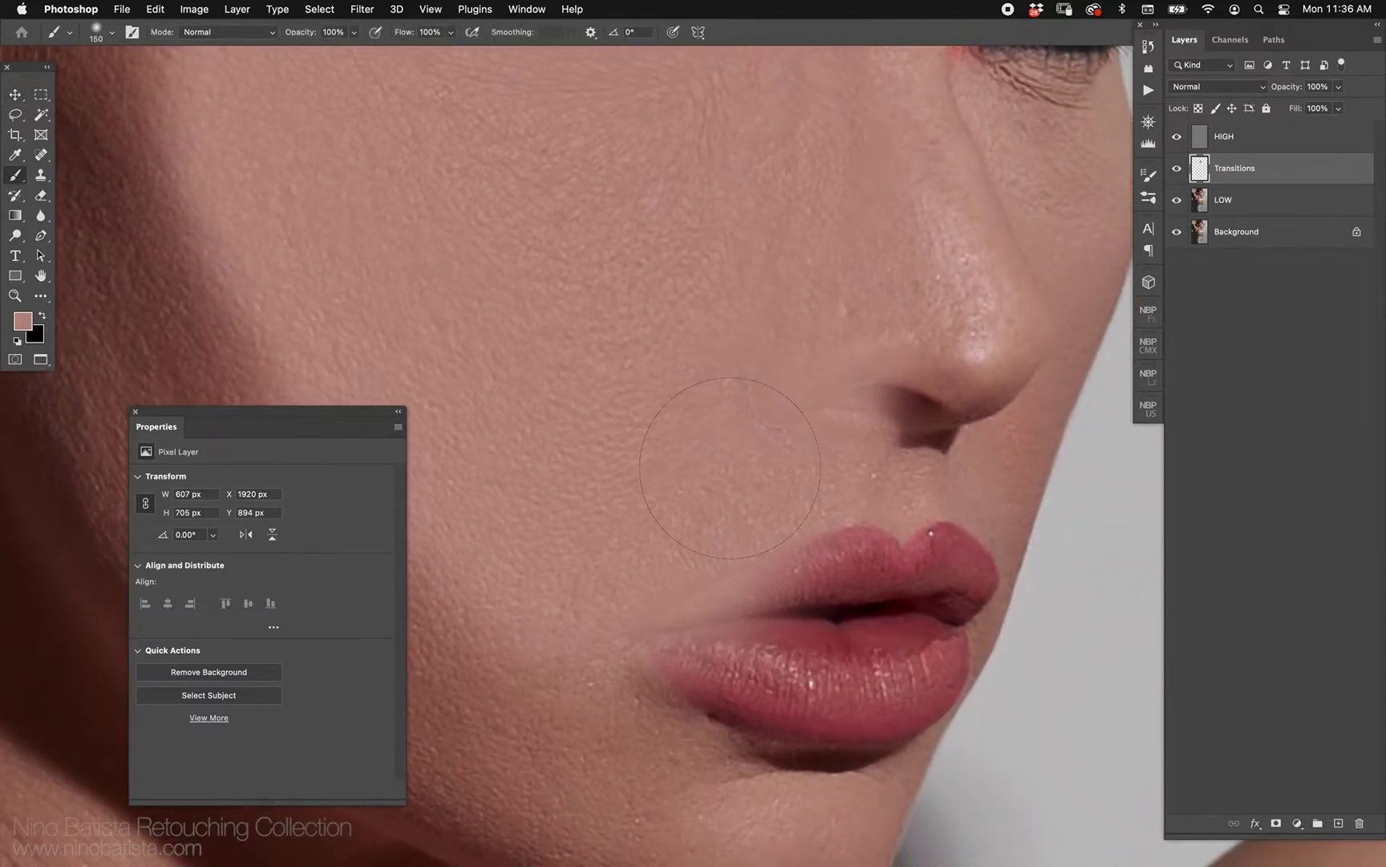
{"action": "key", "text": "bracketleft"}
{"action": "key", "text": "bracketleft"}
{"action": "key", "text": "bracketleft"}
{"action": "key", "text": "bracketleft"}
{"action": "key", "text": "bracketleft"}
{"action": "key", "text": "bracketleft"}
{"action": "left_click", "coordinate": [865, 695], "text": "alt"}
{"action": "mouse_move", "coordinate": [869, 690]}
{"action": "left_mouse_down"}
{"action": "mouse_move", "coordinate": [925, 670]}
{"action": "mouse_move", "coordinate": [863, 683]}
{"action": "mouse_move", "coordinate": [732, 666]}
{"action": "mouse_move", "coordinate": [844, 680]}
{"action": "mouse_move", "coordinate": [907, 635]}
{"action": "mouse_move", "coordinate": [864, 583]}
{"action": "mouse_move", "coordinate": [936, 584]}
{"action": "mouse_move", "coordinate": [887, 626]}
{"action": "mouse_move", "coordinate": [862, 546]}
{"action": "left_mouse_up"}
{"action": "key", "text": "z"}
{"action": "mouse_move", "coordinate": [867, 674]}
{"action": "left_mouse_down"}
{"action": "mouse_move", "coordinate": [891, 700]}
{"action": "mouse_move", "coordinate": [941, 665]}
{"action": "mouse_move", "coordinate": [900, 443]}
{"action": "left_mouse_up"}
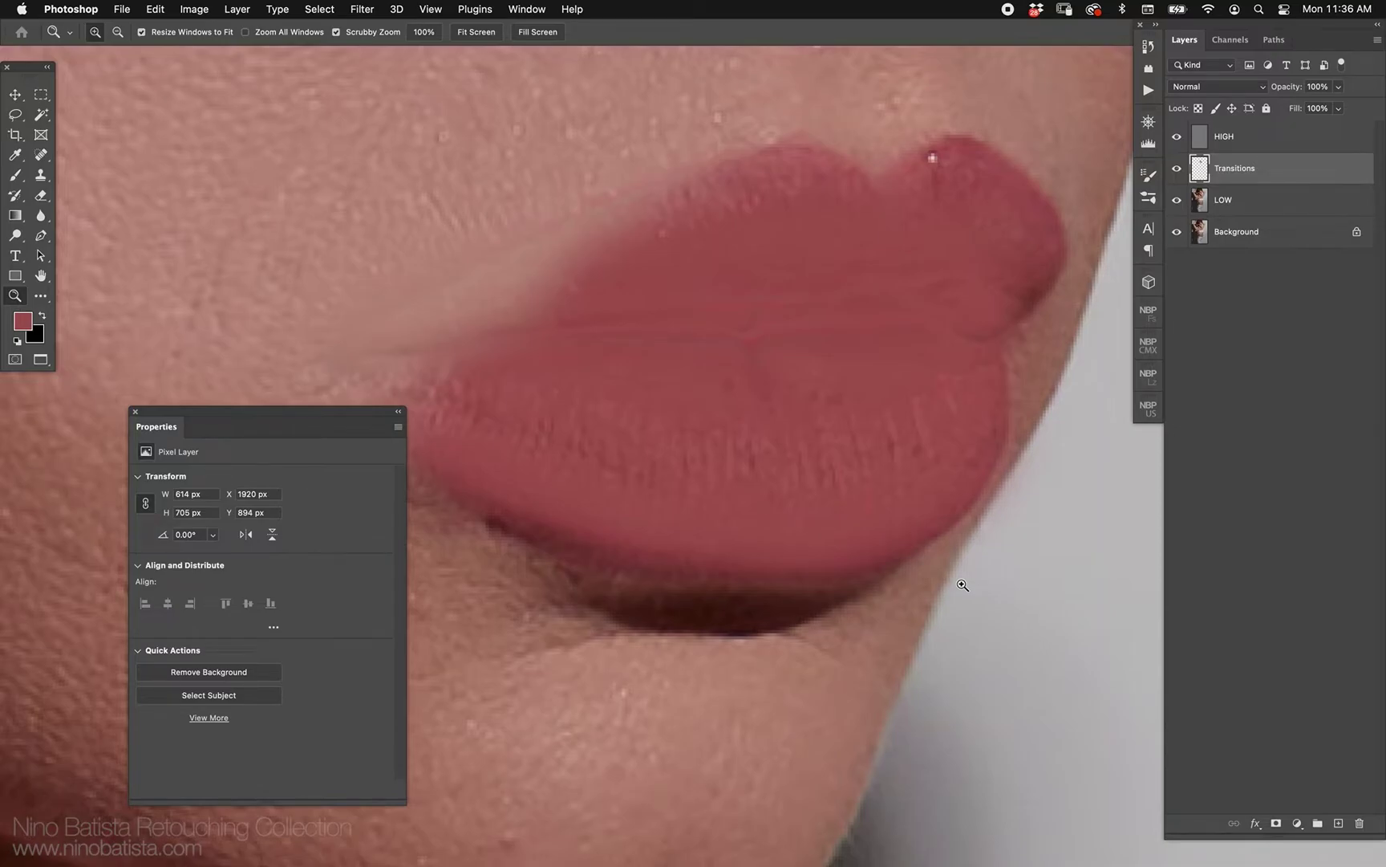
{"action": "left_click_drag", "start_coordinate": [520, 364], "coordinate": [909, 835]}
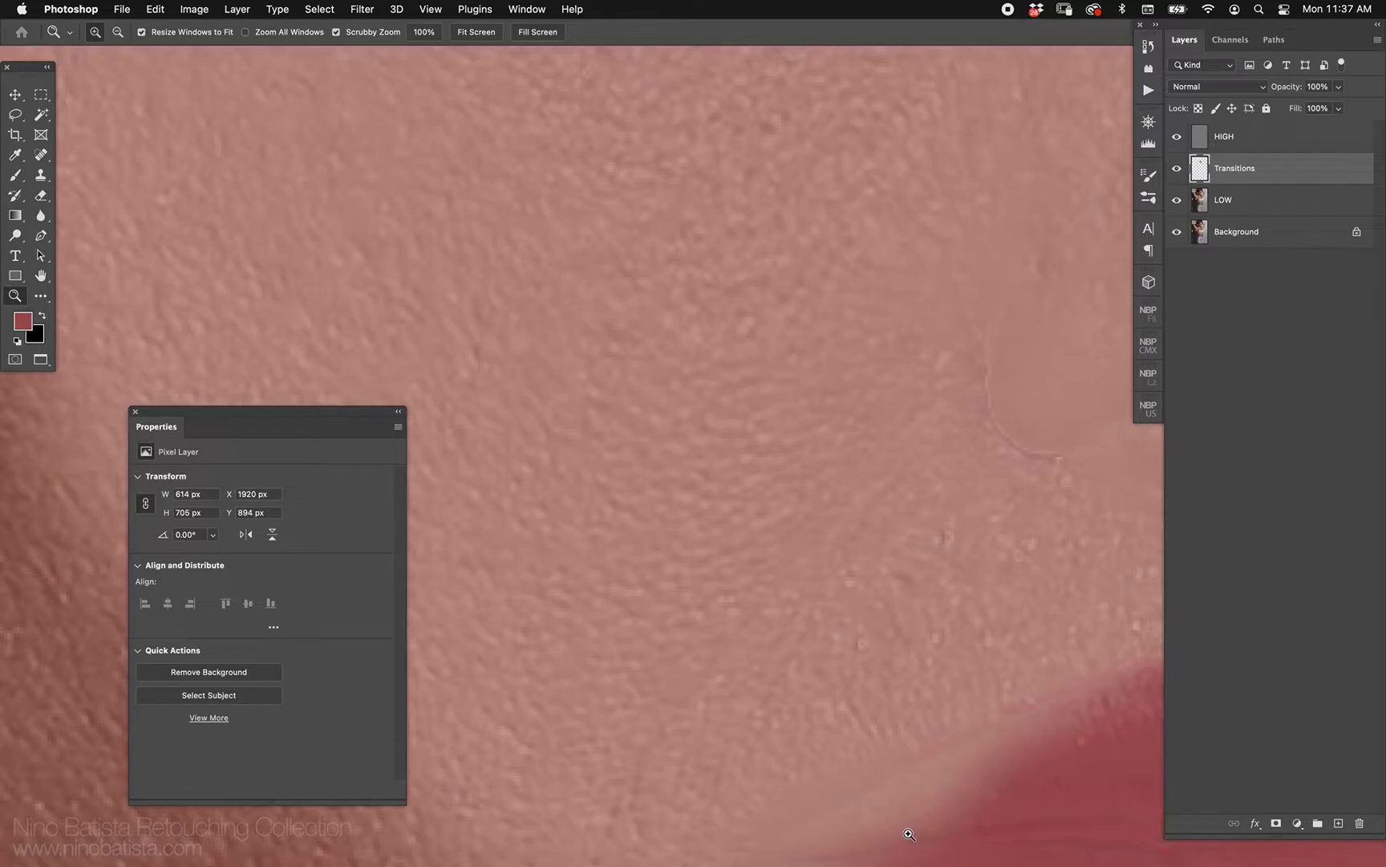
Step: View the painted areas on the full image and face, and delete the Transitions layer
{"action": "key", "text": "super+0"}
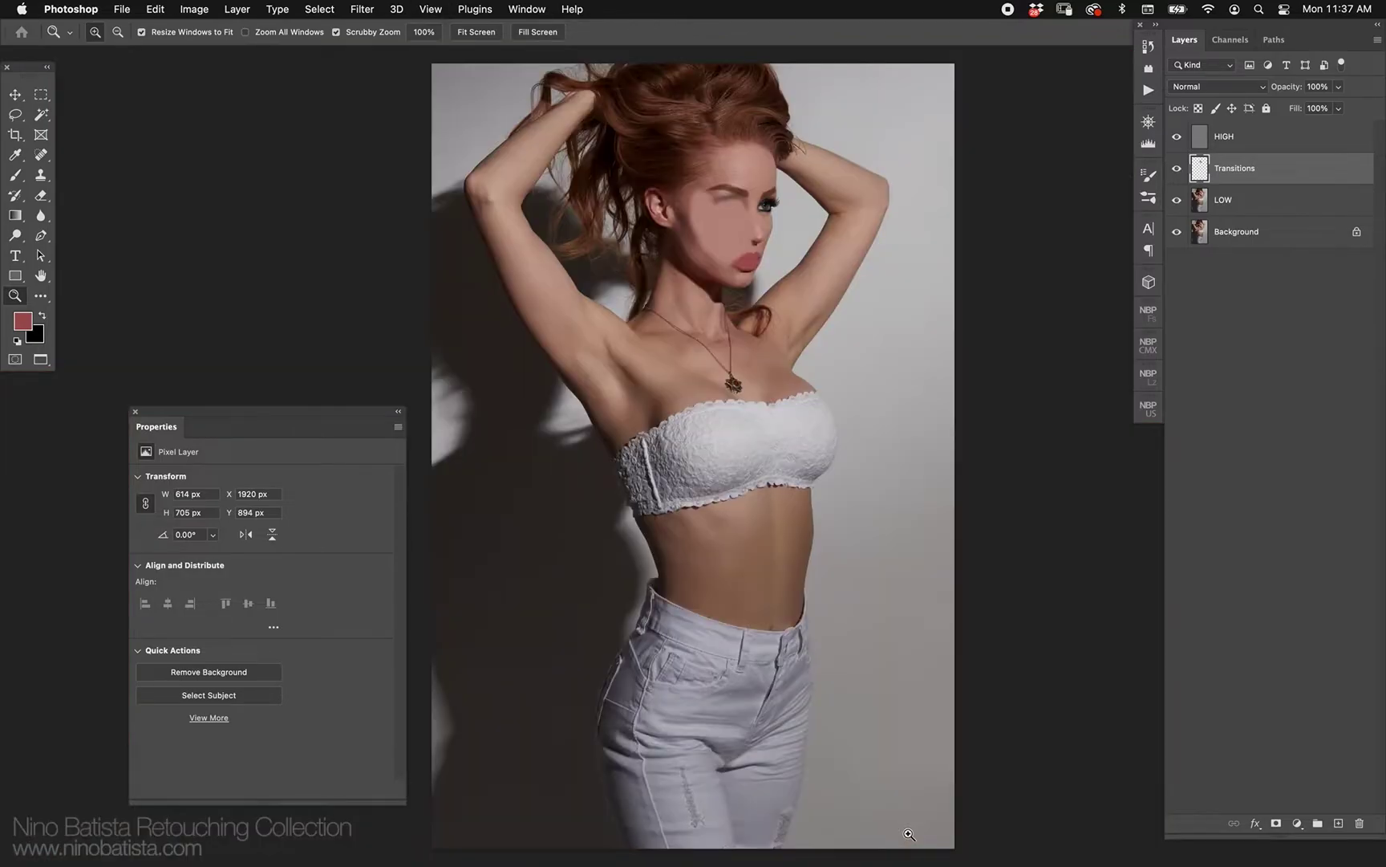
{"action": "left_click_drag", "start_coordinate": [756, 212], "coordinate": [900, 346]}
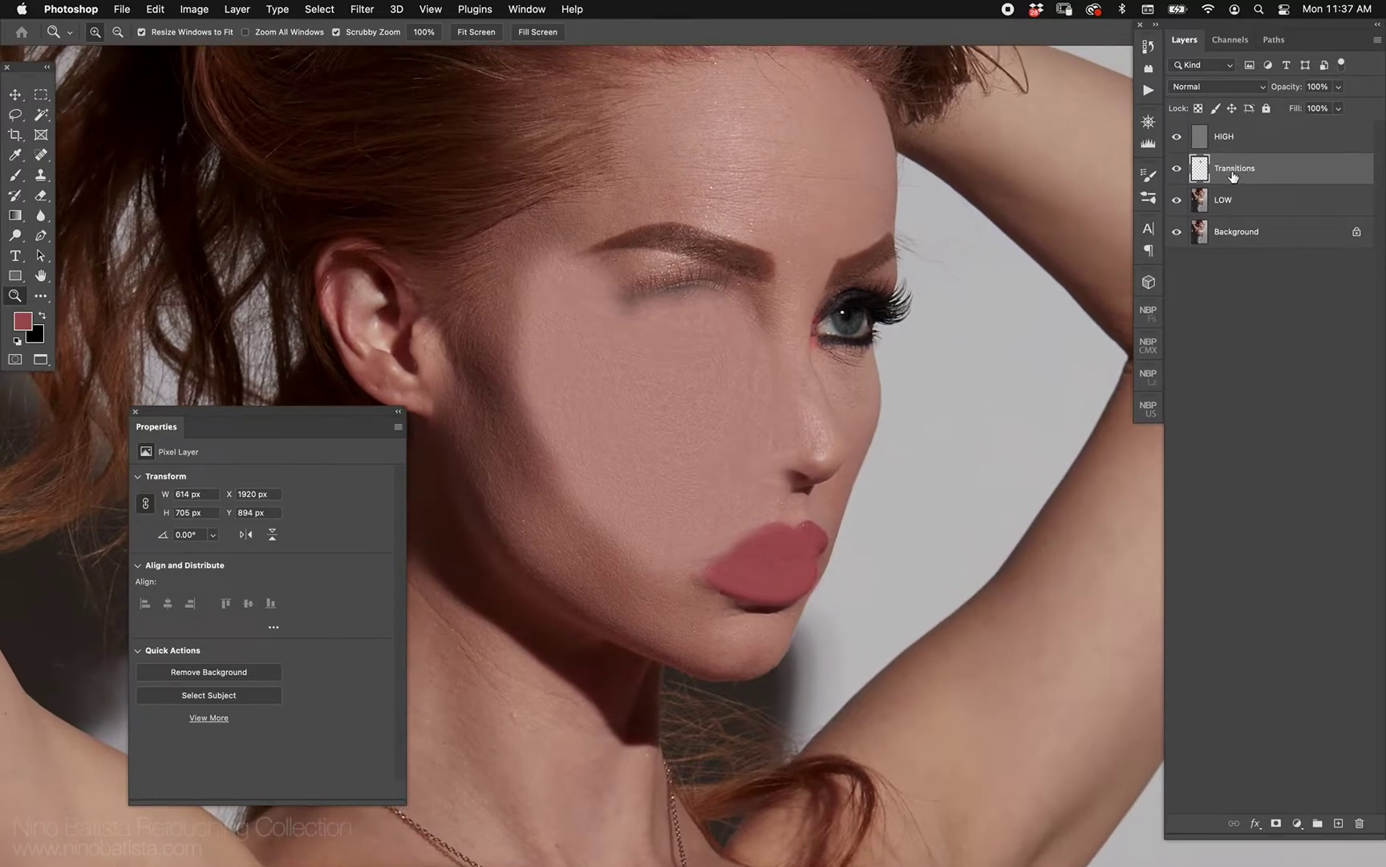
{"action": "mouse_move", "coordinate": [1203, 175]}
{"action": "left_mouse_down"}
{"action": "mouse_move", "coordinate": [1324, 728]}
{"action": "mouse_move", "coordinate": [1359, 823]}
{"action": "left_mouse_up"}
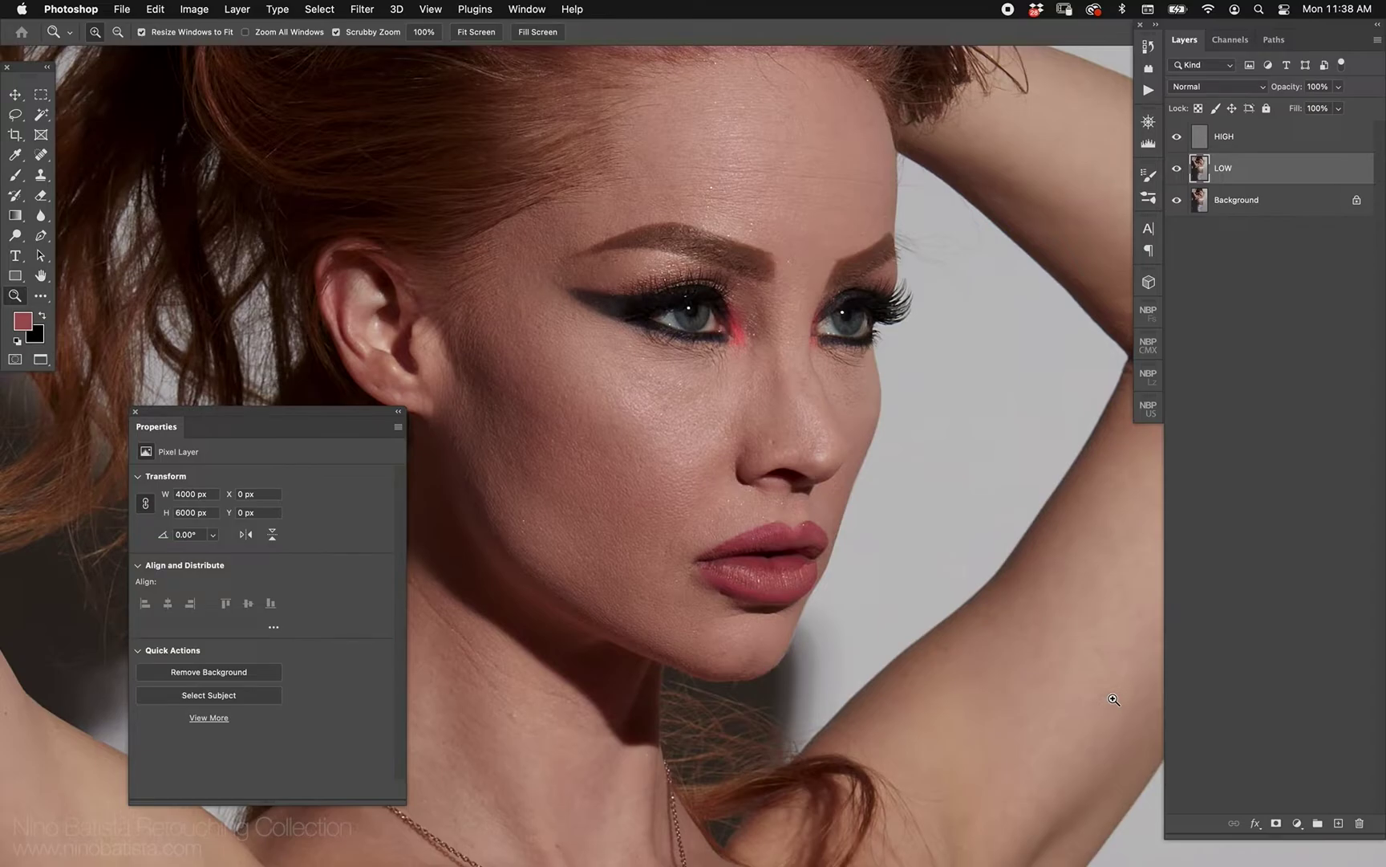
Step: Delete both the HIGH and LOW layers, keeping only the Background layer
{"action": "left_click_drag", "start_coordinate": [773, 365], "coordinate": [836, 374]}
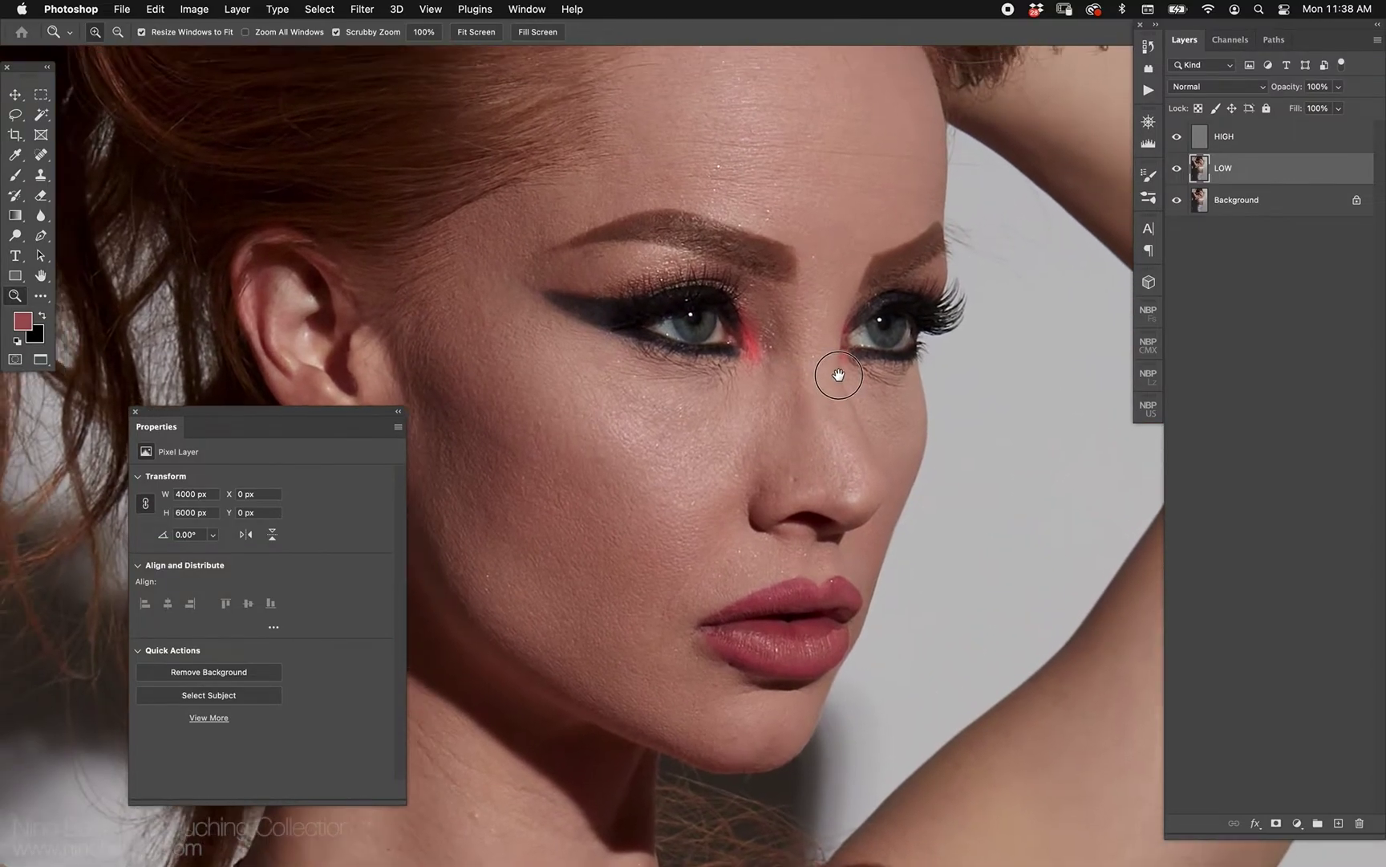
{"action": "key", "text": "v"}
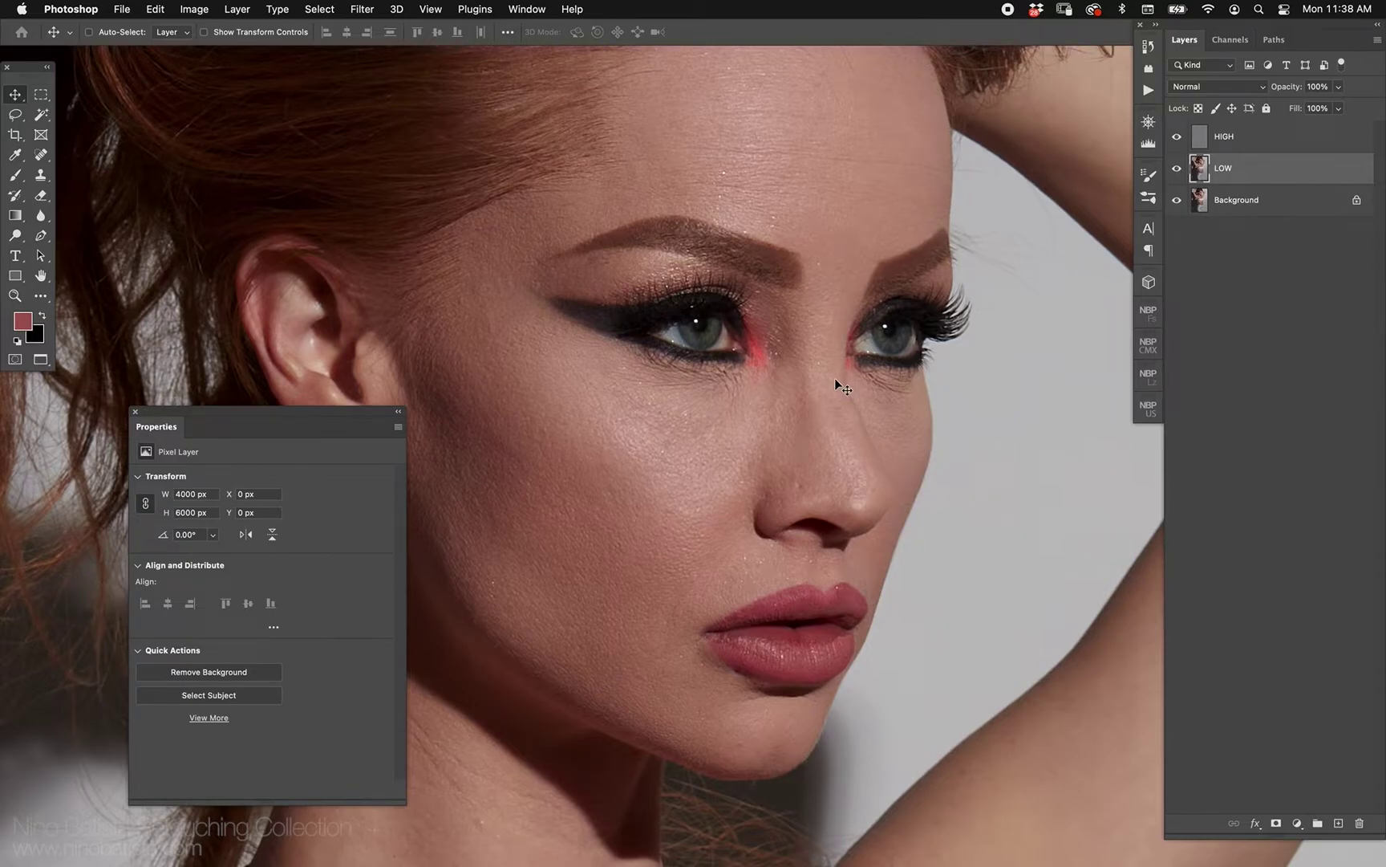
{"action": "left_click_drag", "start_coordinate": [840, 450], "coordinate": [843, 494]}
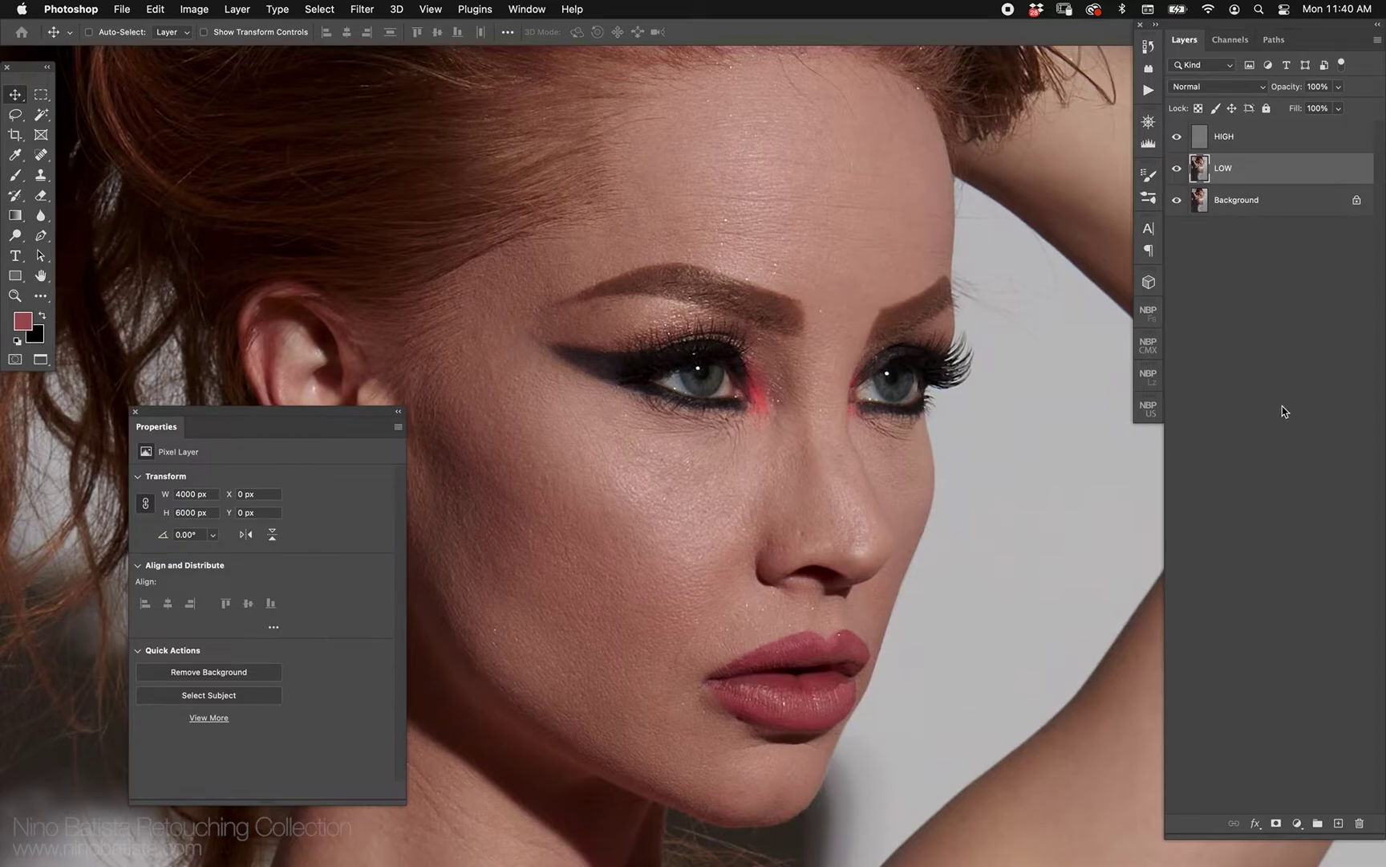
{"action": "left_click", "coordinate": [1269, 149], "text": "shift"}
{"action": "key", "text": "BackSpace"}
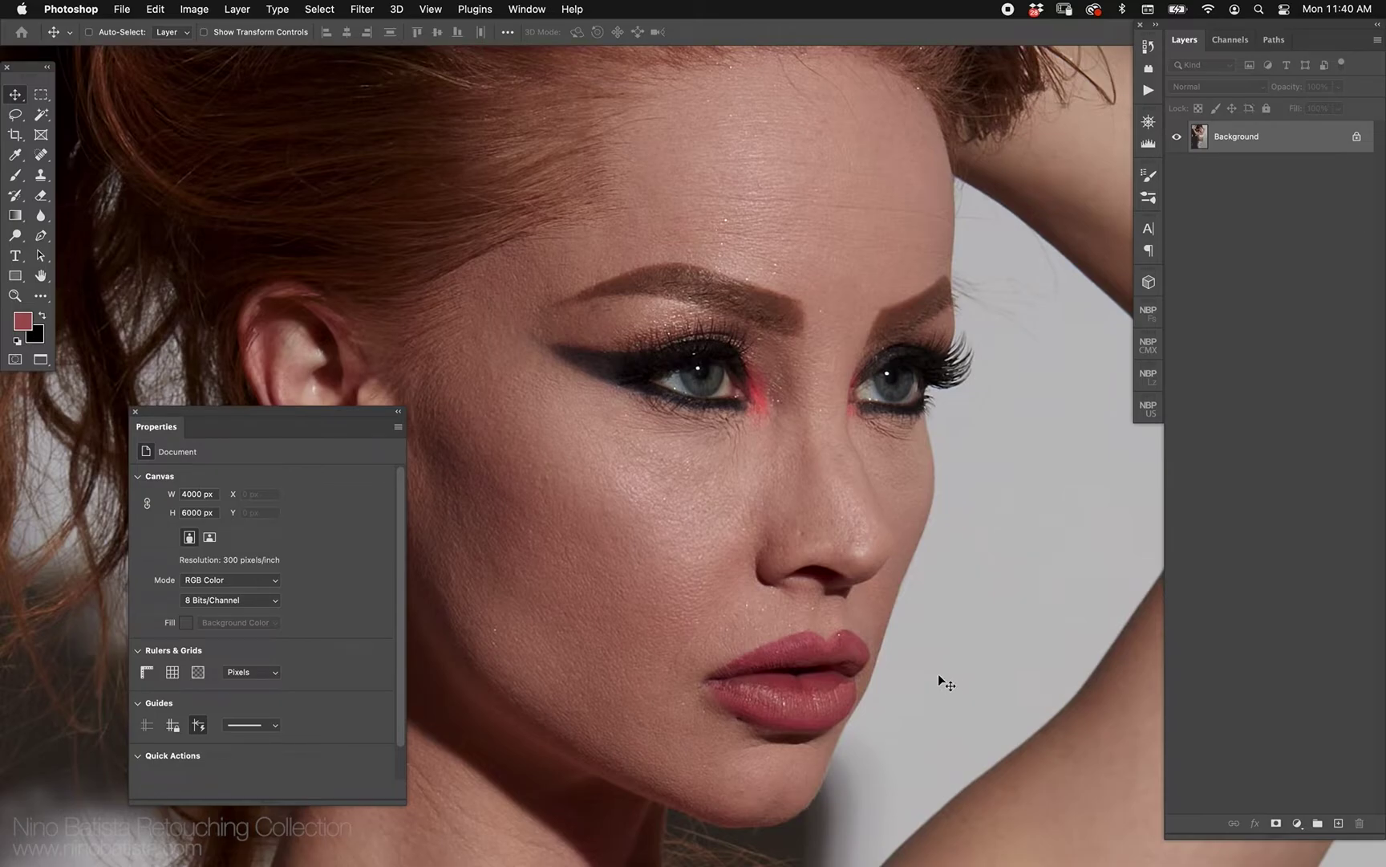
Step: Duplicate the Background layer as LOW, and duplicate LOW as a layer named HIGH above it
{"action": "key", "text": "super+j"}
{"action": "double_click", "coordinate": [1225, 138]}
{"action": "type", "text": "LOW"}
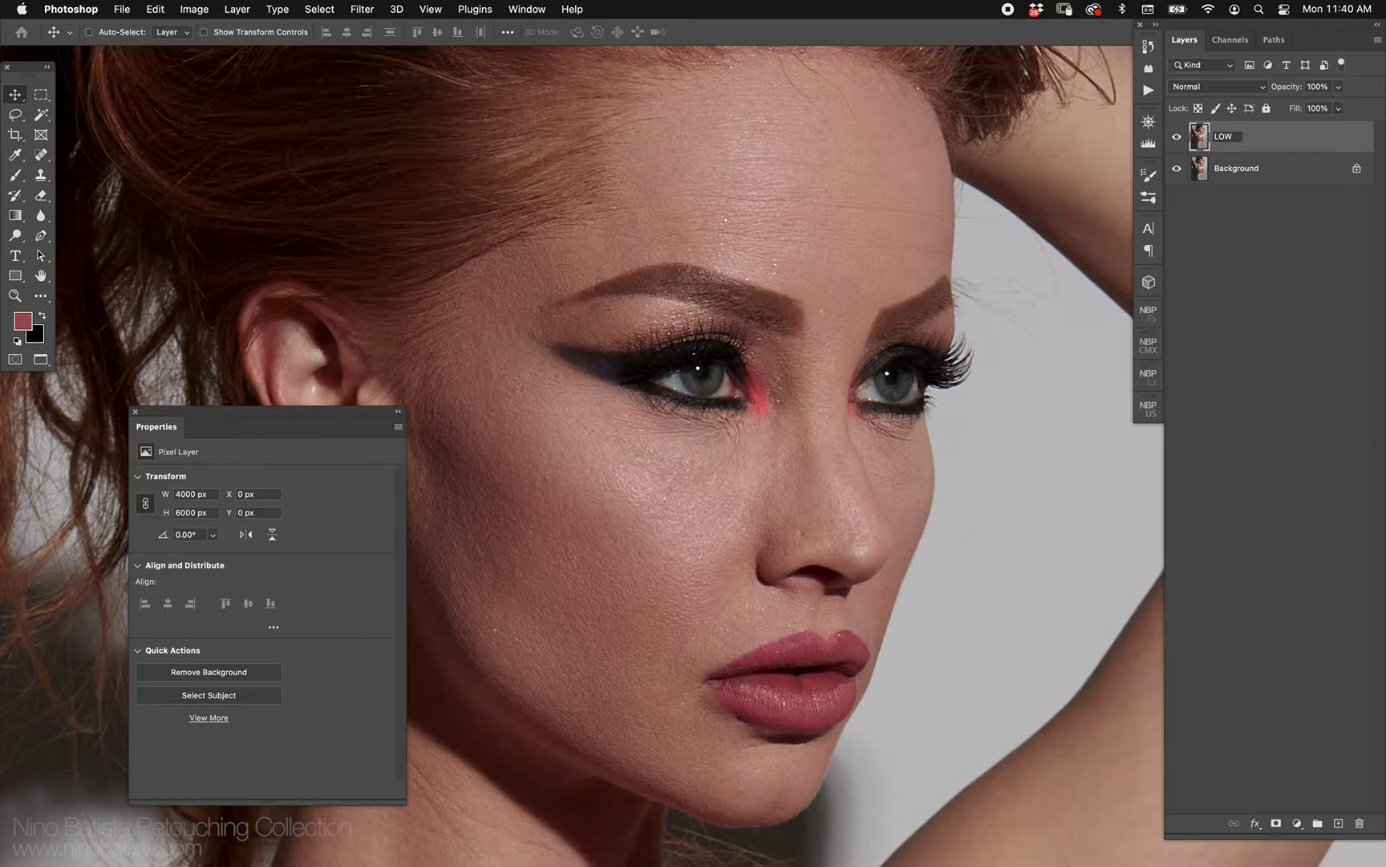
{"action": "key", "text": "Return"}
{"action": "key", "text": "super+j"}
{"action": "left_click", "coordinate": [1242, 141]}
{"action": "double_click", "coordinate": [1242, 142]}
{"action": "type", "text": "HIGH"}
{"action": "key", "text": "Return"}
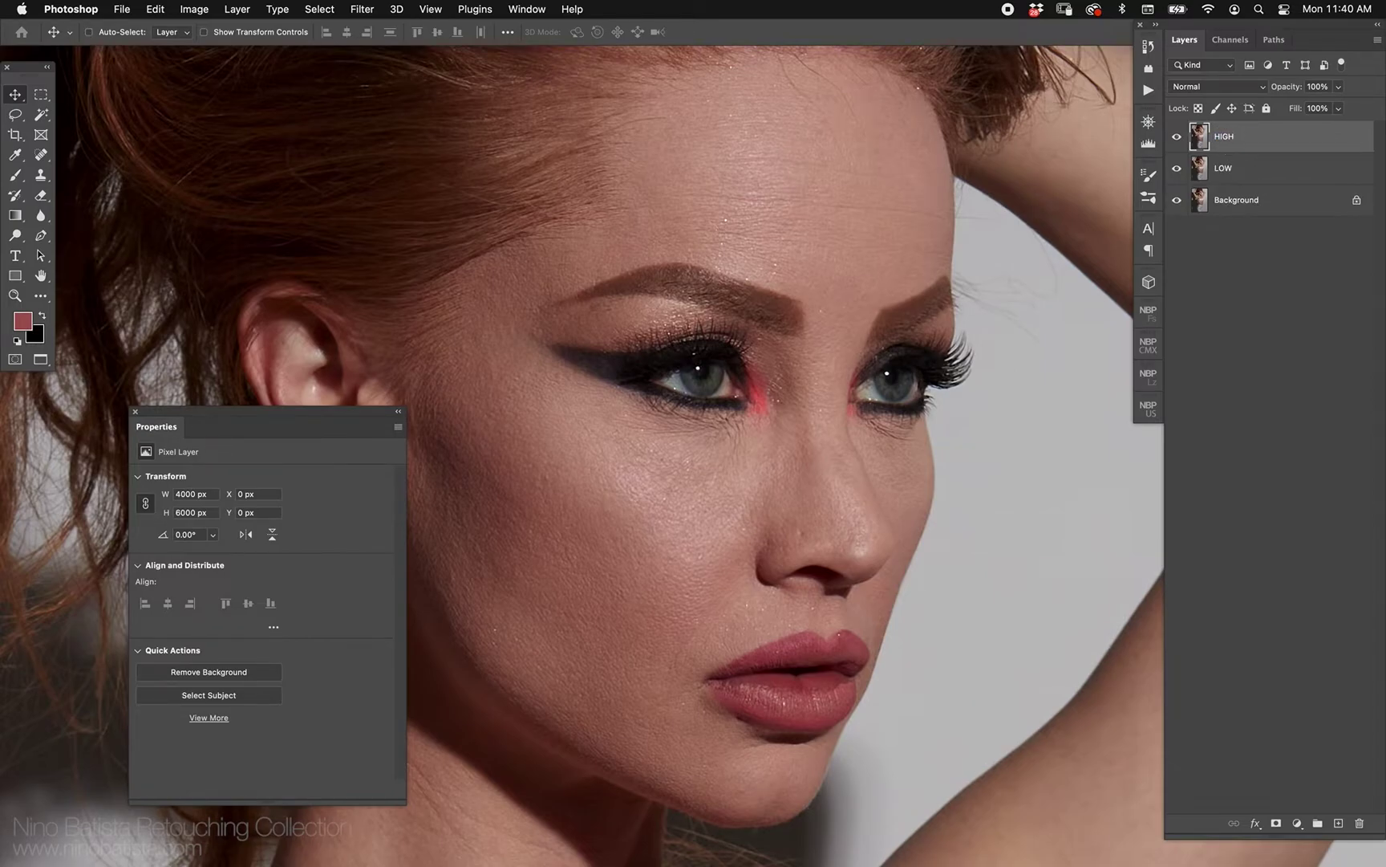
Step: Group the HIGH and LOW layers and name the group 4
{"action": "left_click", "coordinate": [1256, 181], "text": "shift"}
{"action": "key", "text": "super+g"}
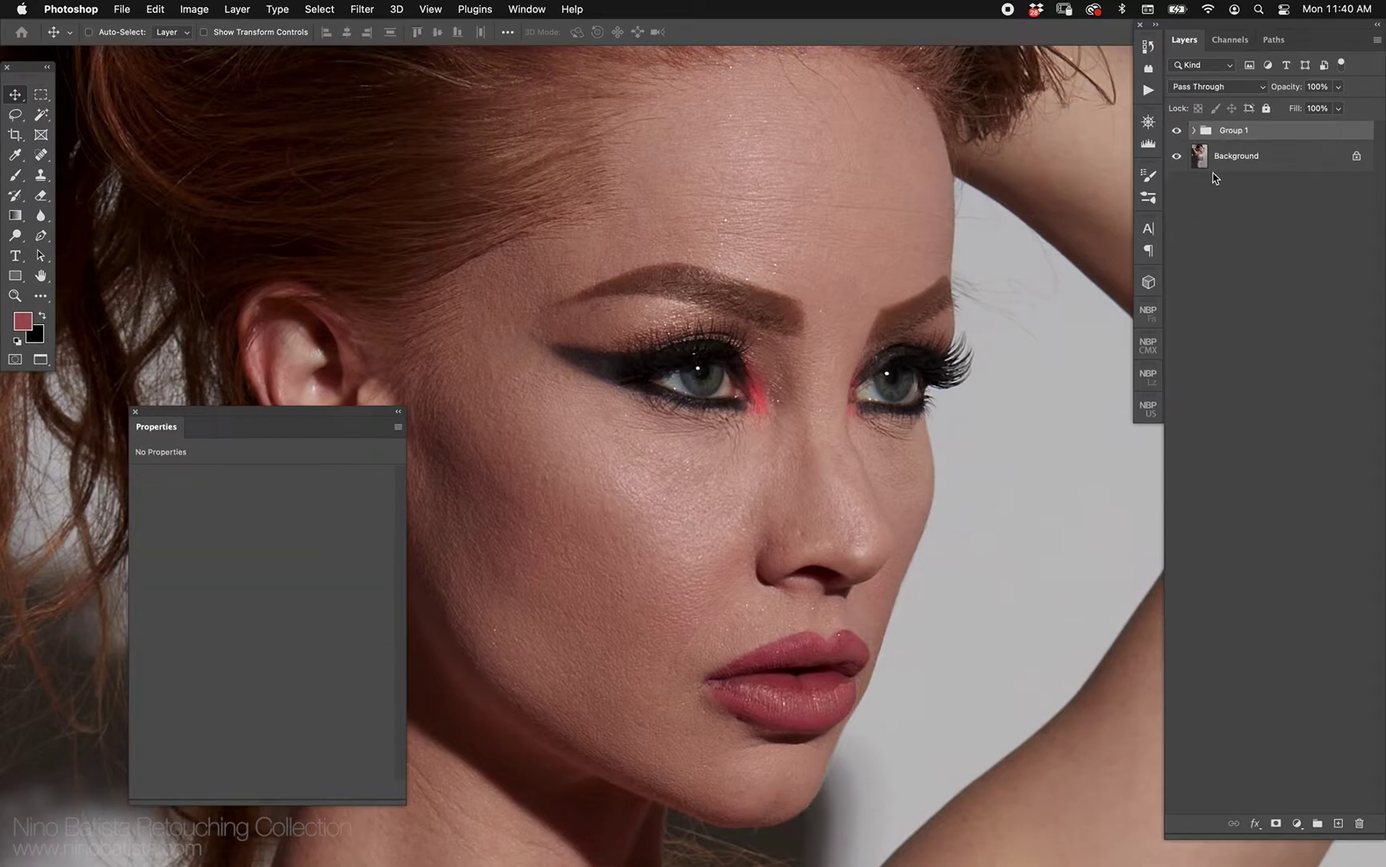
{"action": "left_click", "coordinate": [1194, 130]}
{"action": "double_click", "coordinate": [1234, 130]}
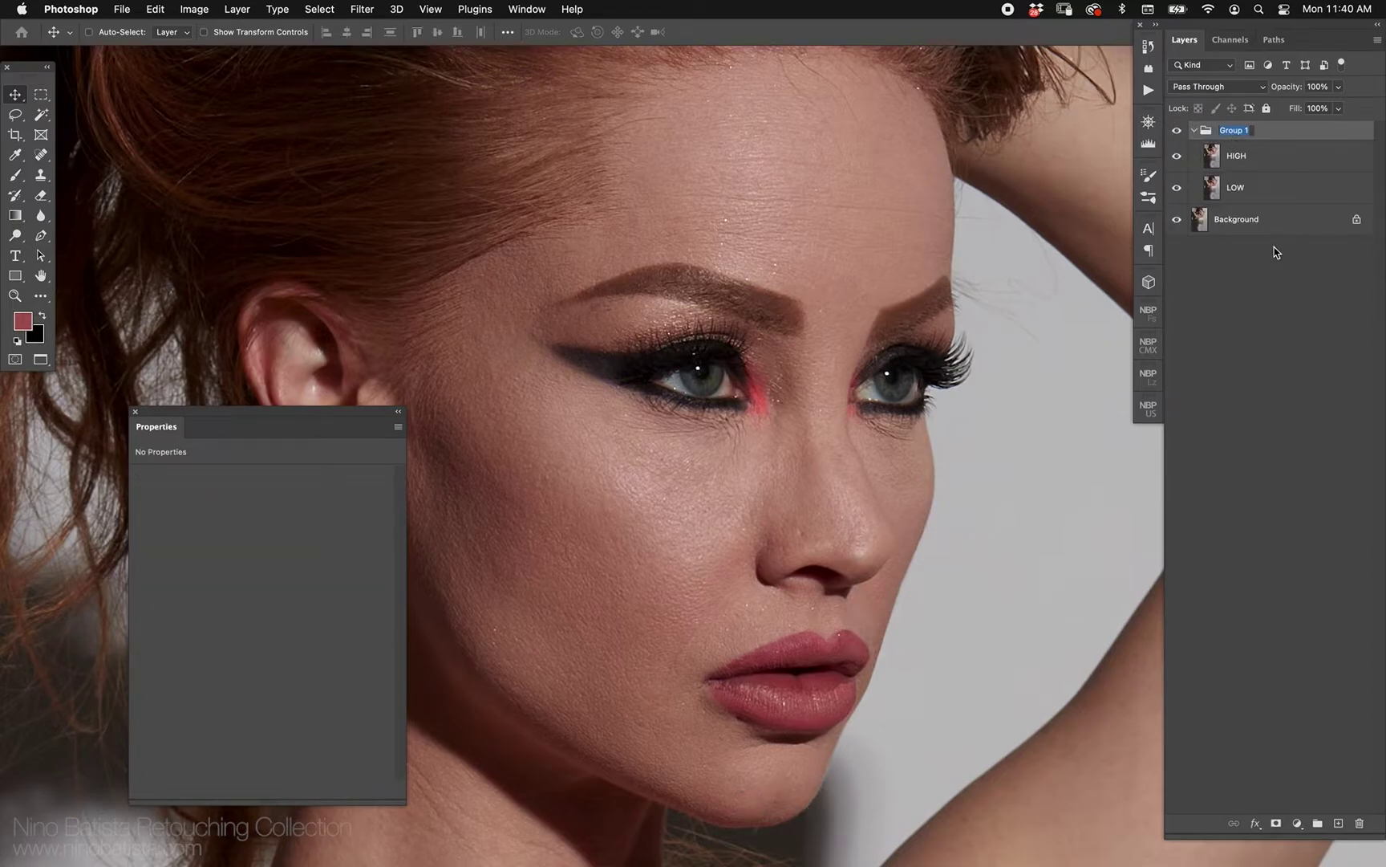
{"action": "type", "text": "4"}
{"action": "key", "text": "Return"}
Step: Duplicate group 4 into two more groups named 8 and 16, and hide both of these groups
{"action": "key", "text": "super+j"}
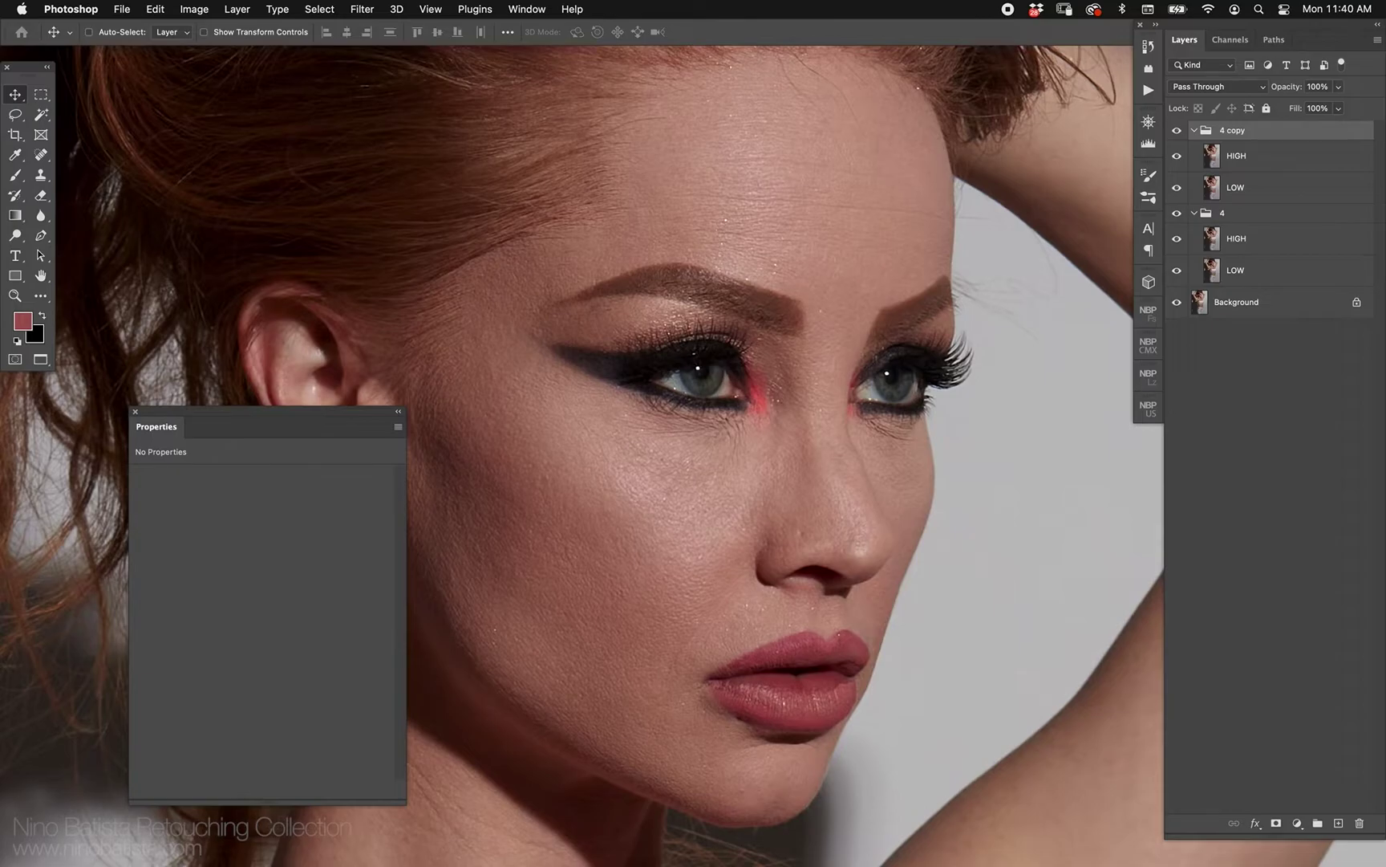
{"action": "double_click", "coordinate": [1232, 130]}
{"action": "type", "text": "8"}
{"action": "key", "text": "Return"}
{"action": "key", "text": "super+j"}
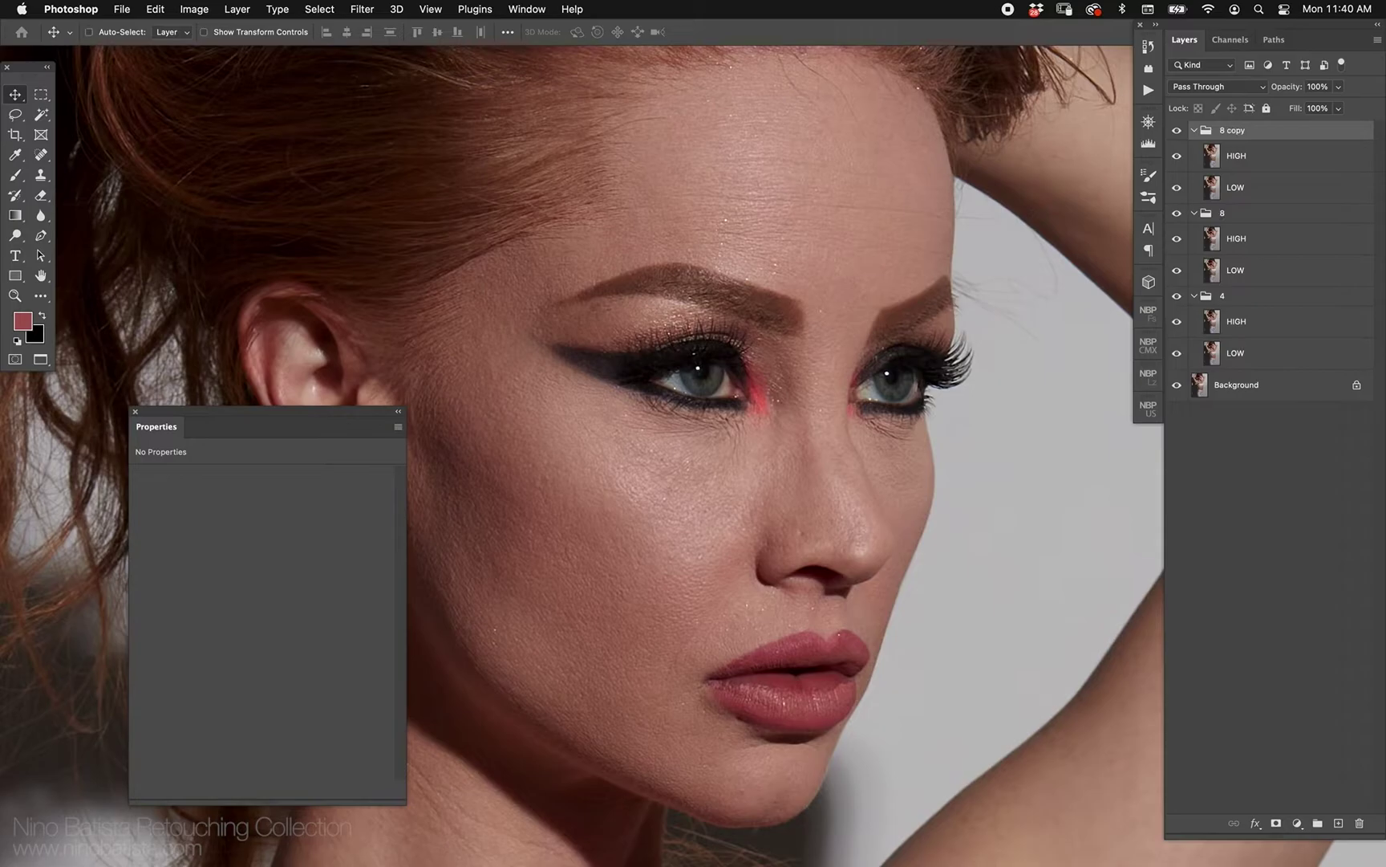
{"action": "double_click", "coordinate": [1233, 130]}
{"action": "type", "text": "16"}
{"action": "key", "text": "Return"}
{"action": "left_click", "coordinate": [1177, 130]}
{"action": "left_click", "coordinate": [1177, 213]}
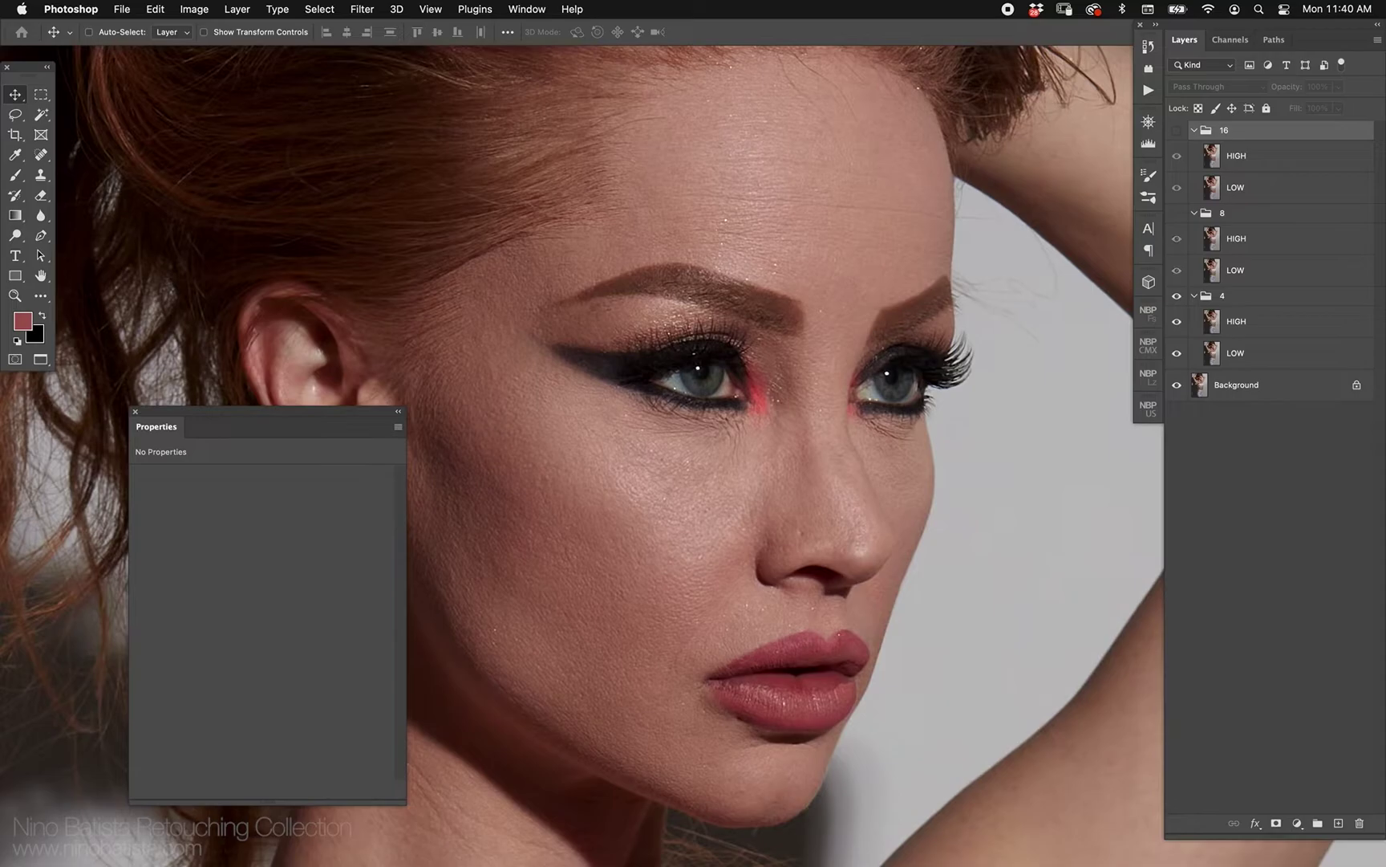
Step: Hide group 4's HIGH layer and apply Surface Blur to its LOW layer with radius 4 pixels and threshold 10 levels
{"action": "left_click", "coordinate": [1236, 320]}
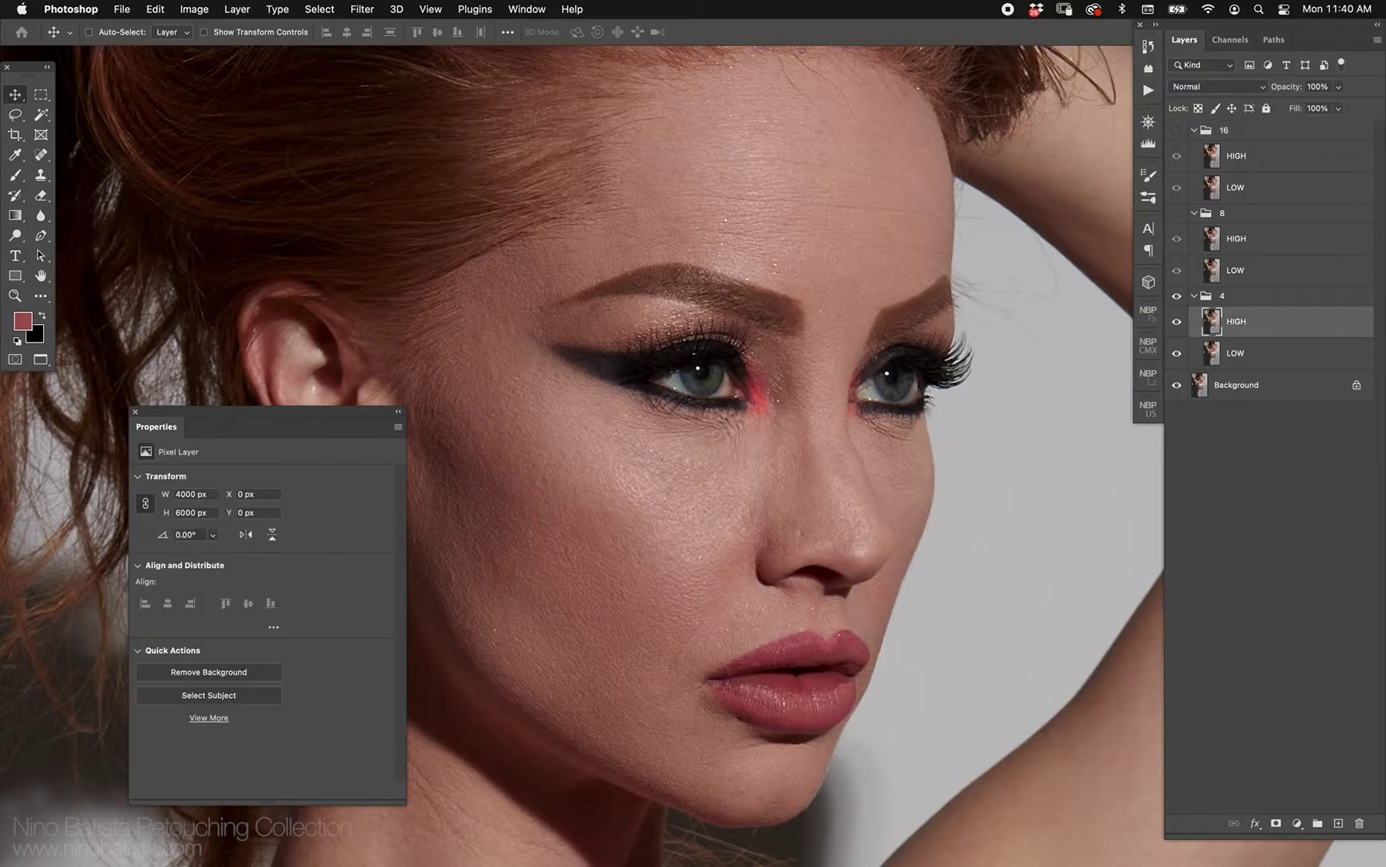
{"action": "left_click", "coordinate": [1177, 321]}
{"action": "left_click", "coordinate": [1237, 353]}
{"action": "left_click", "coordinate": [362, 9]}
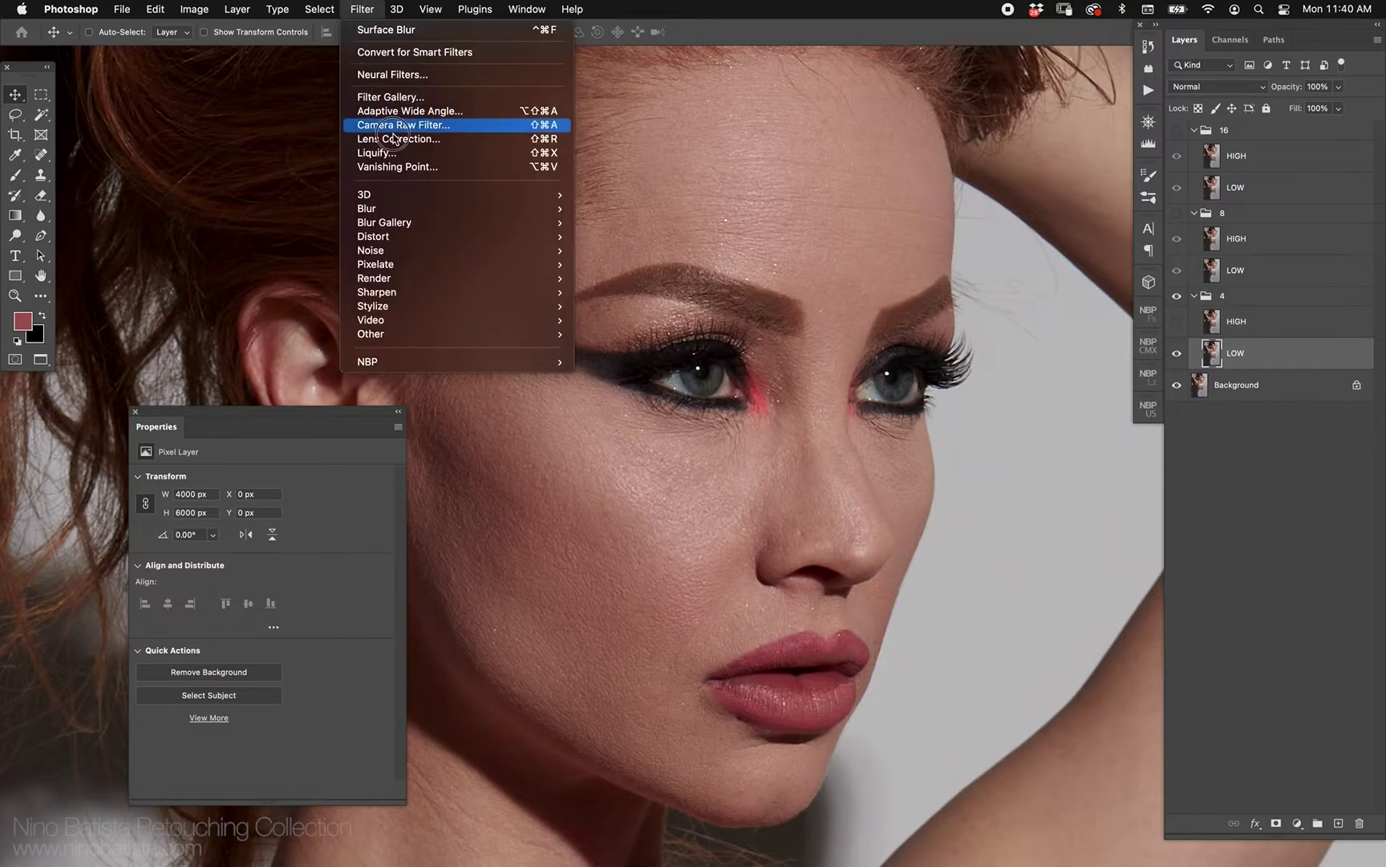
{"action": "mouse_move", "coordinate": [562, 208]}
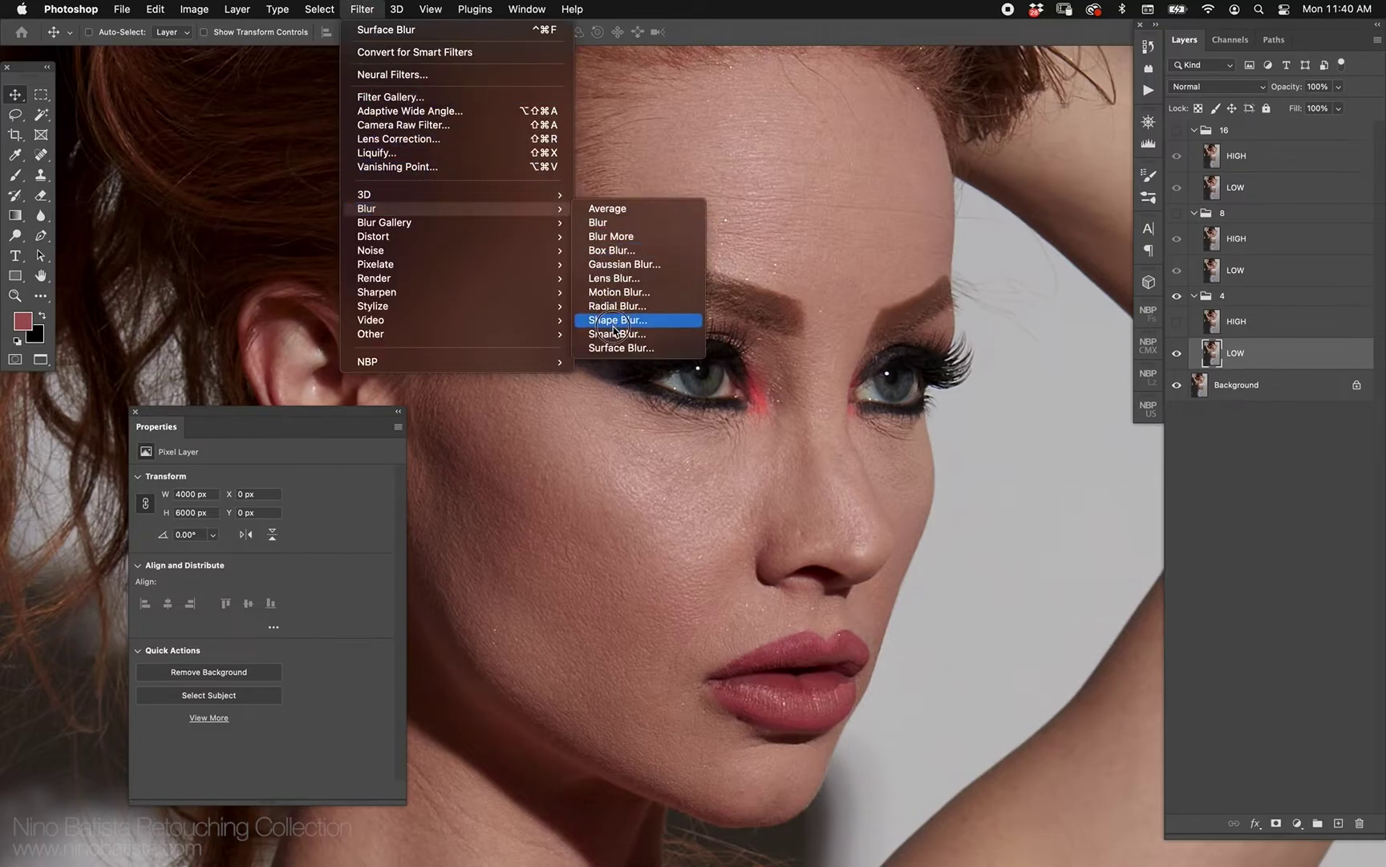
{"action": "left_click", "coordinate": [634, 346]}
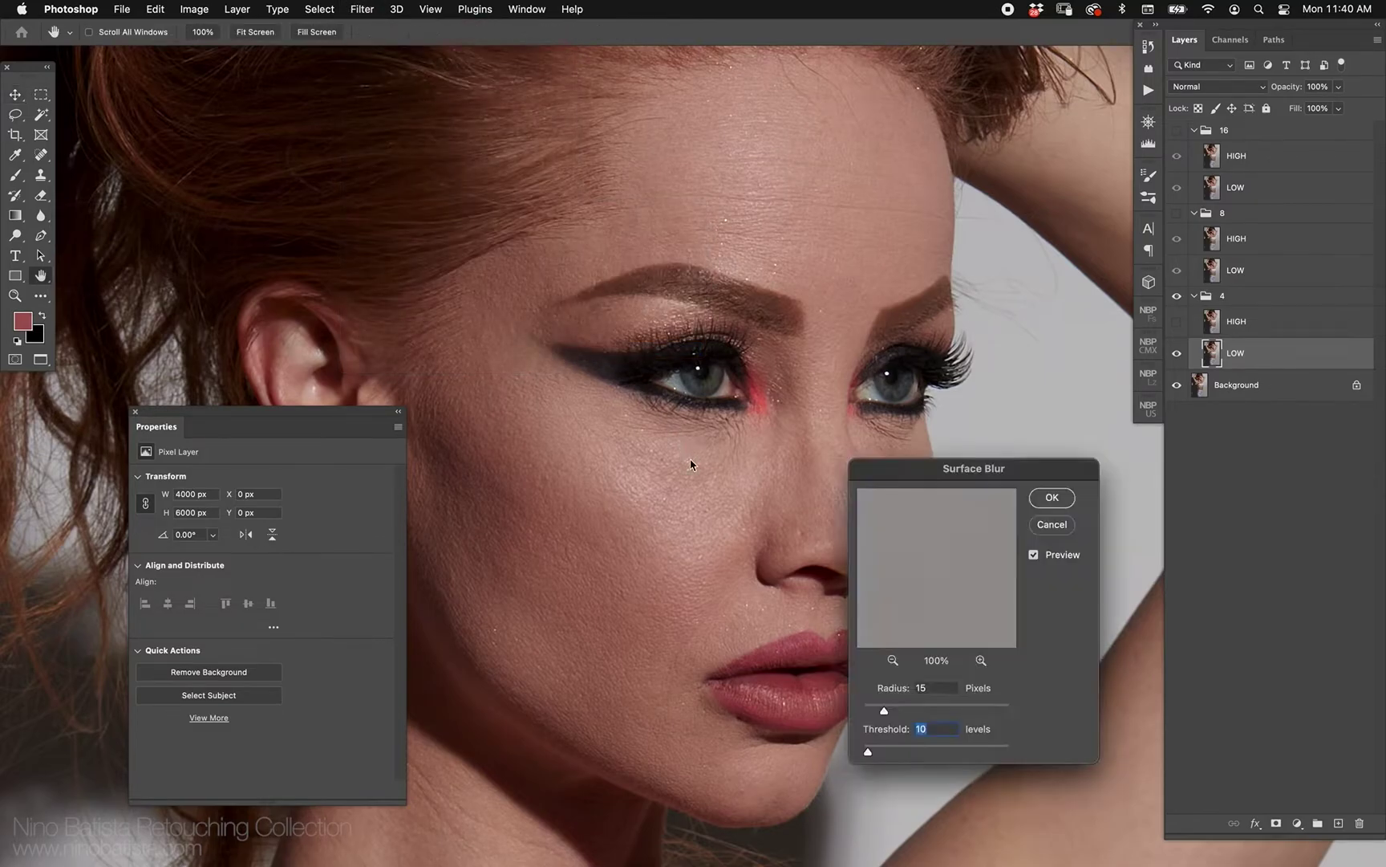
{"action": "type", "text": "4"}
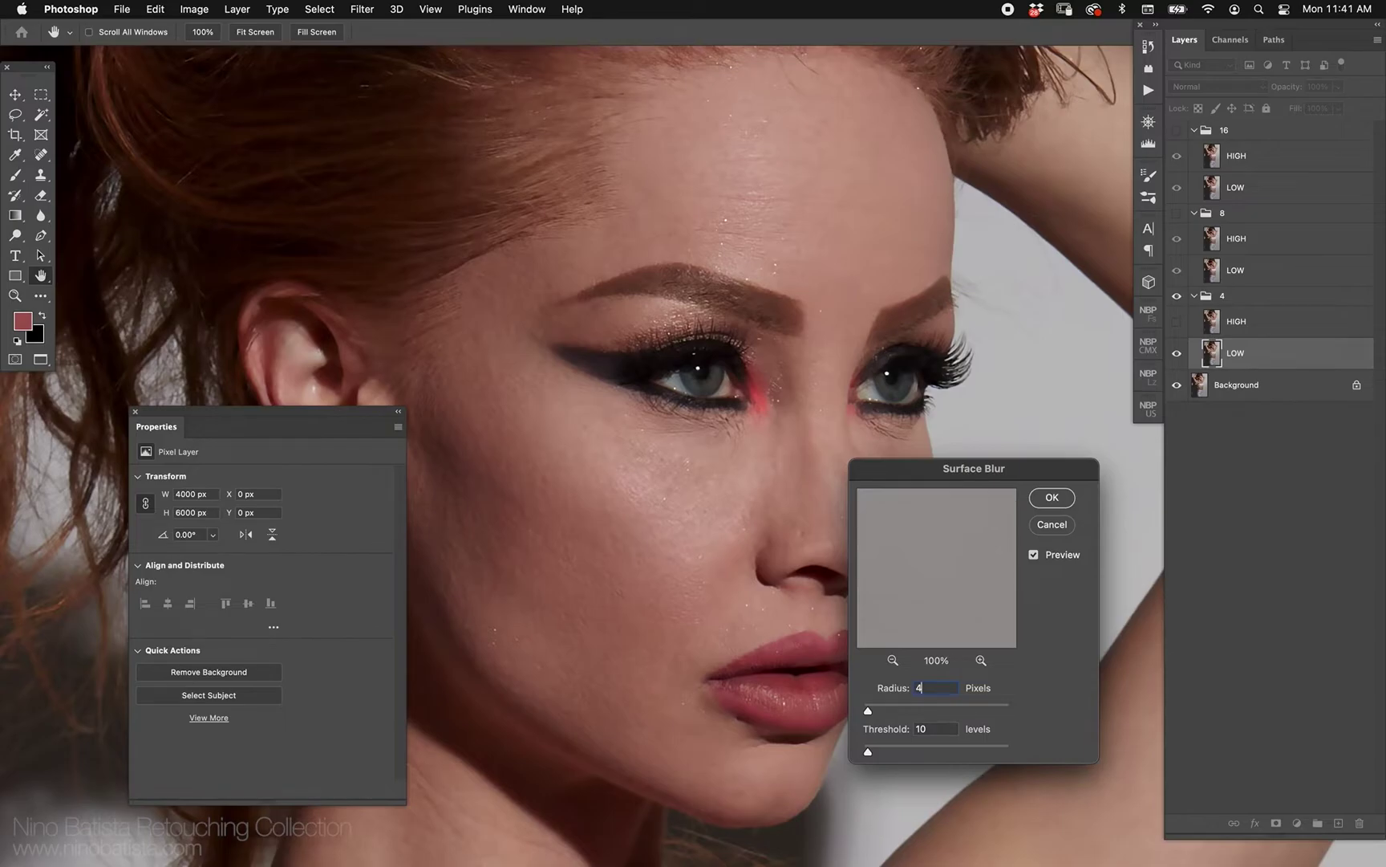
{"action": "key", "text": "Return"}
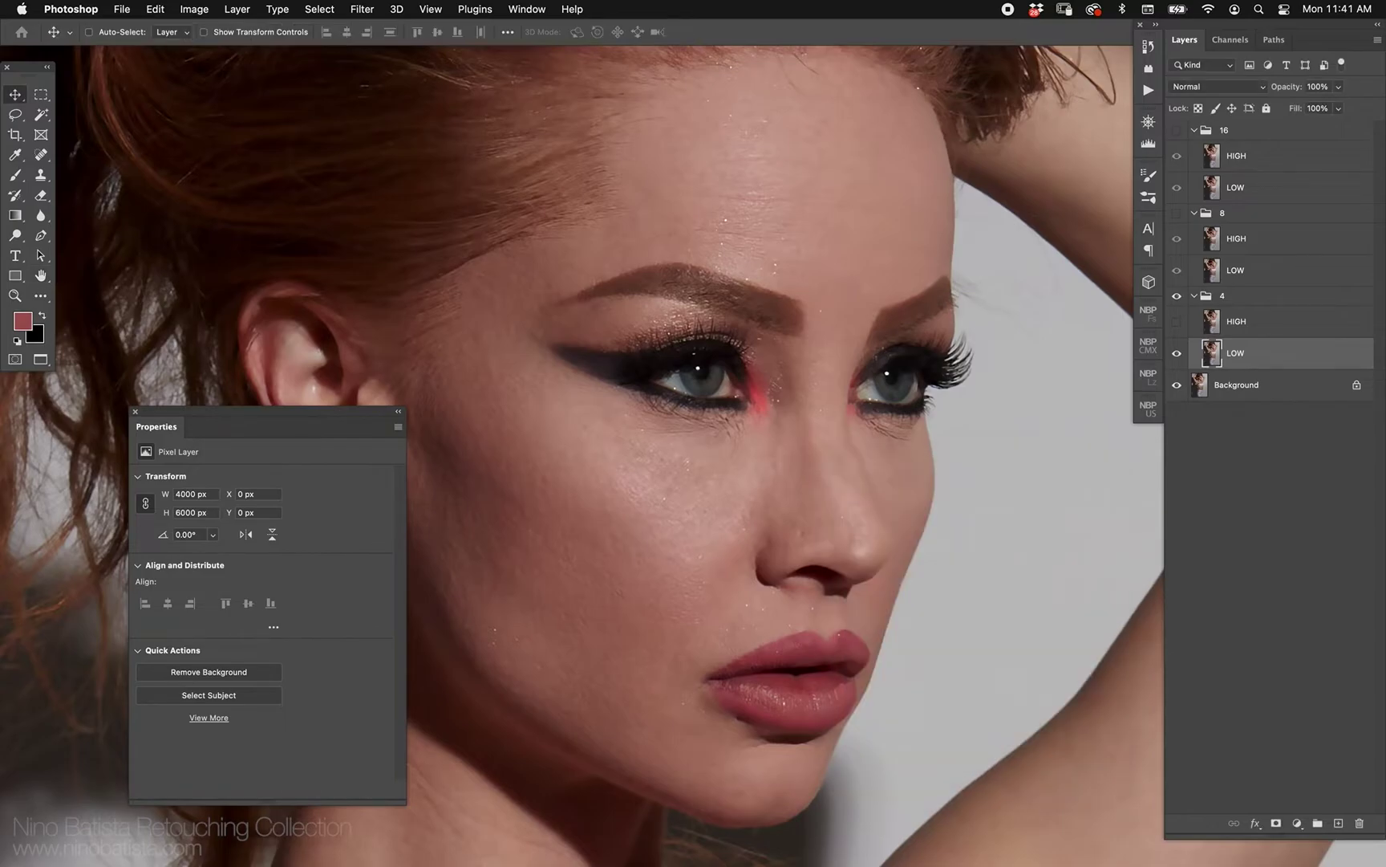
Step: Use Apply Image on group 4's HIGH layer with that group's LOW, RGB, Subtract, 100% opacity, scale 2, offset 128, and set HIGH to Linear Light
{"action": "left_click", "coordinate": [1254, 327]}
{"action": "left_click", "coordinate": [155, 9]}
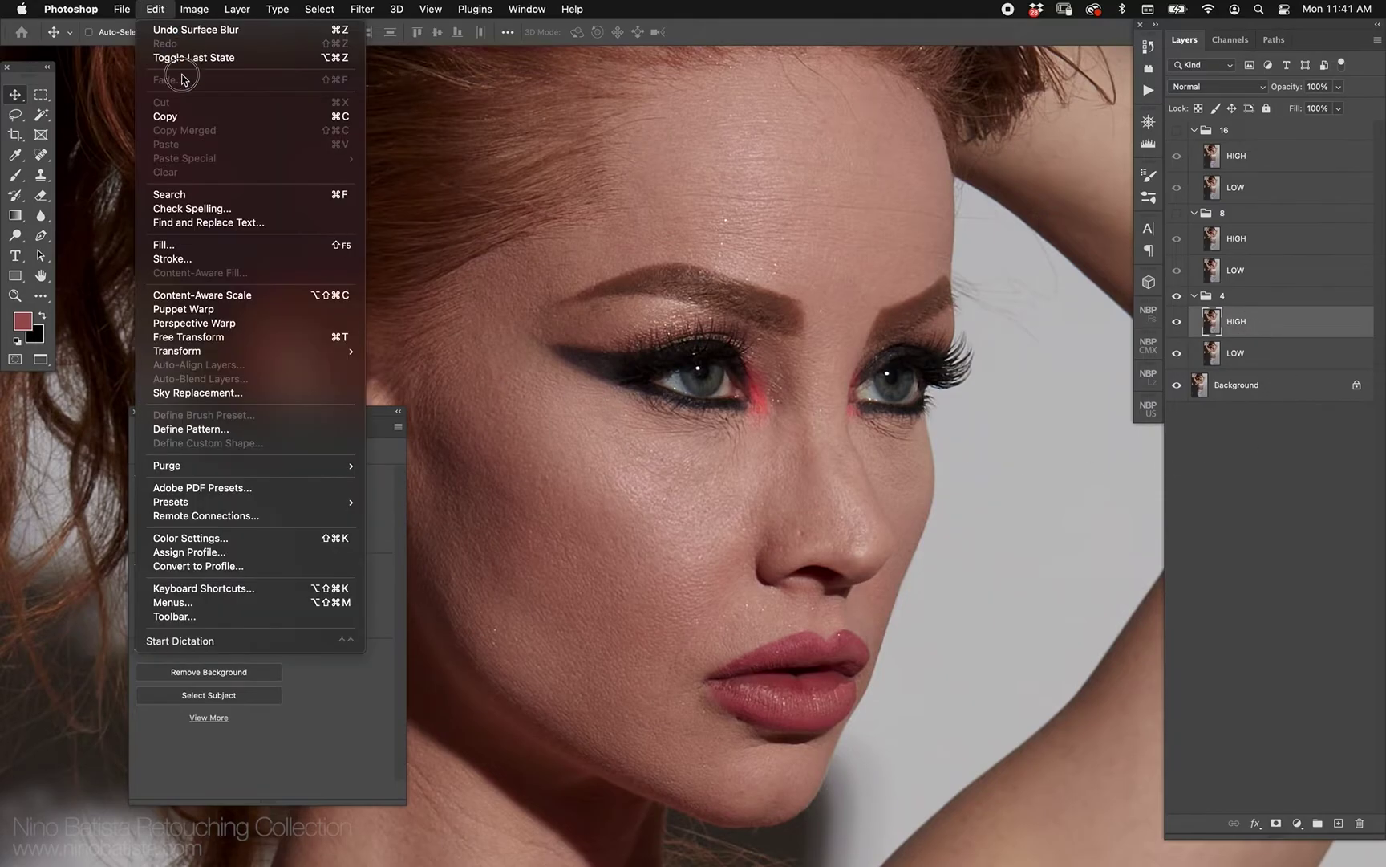
{"action": "left_click", "coordinate": [232, 232]}
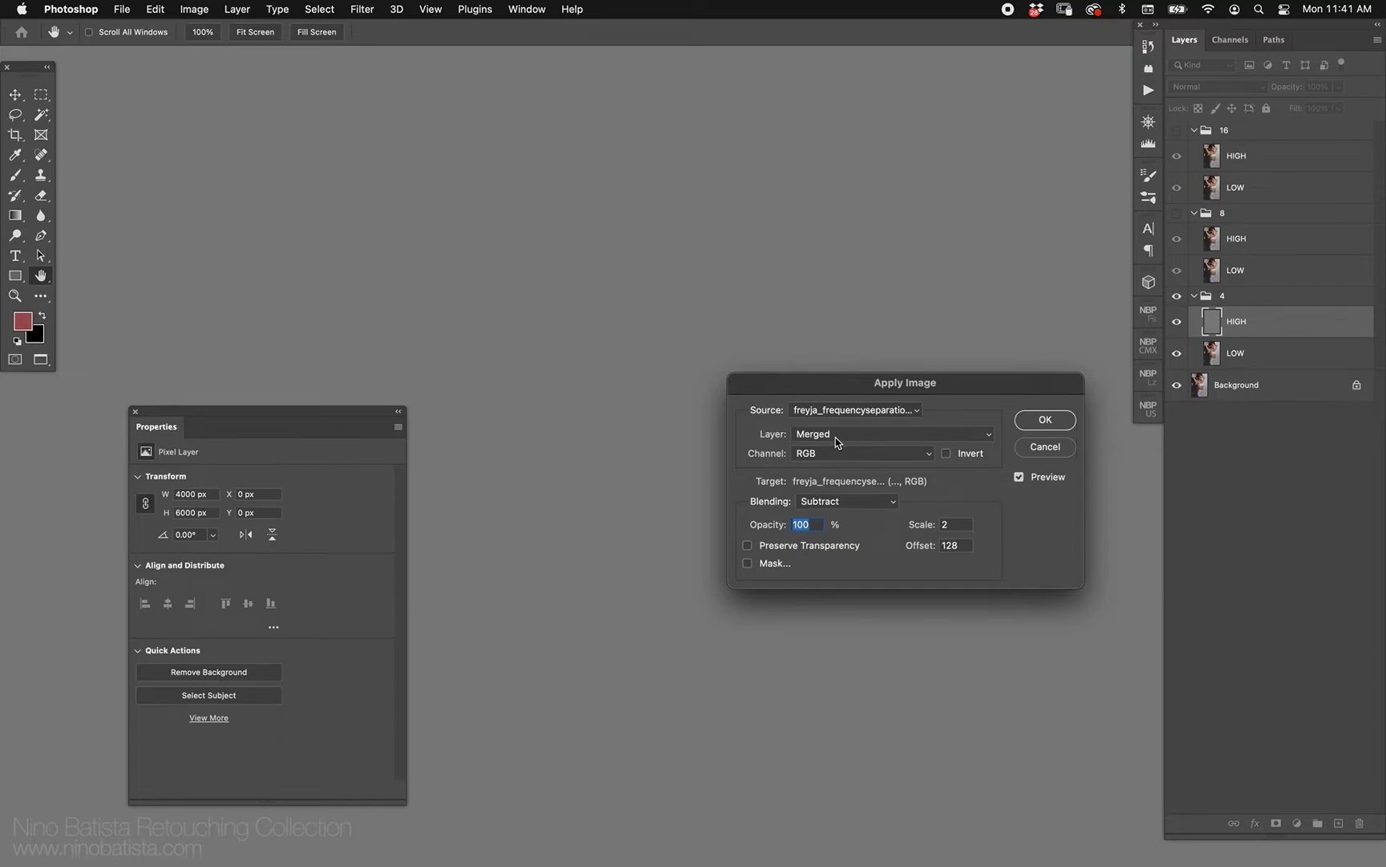
{"action": "left_click", "coordinate": [835, 437]}
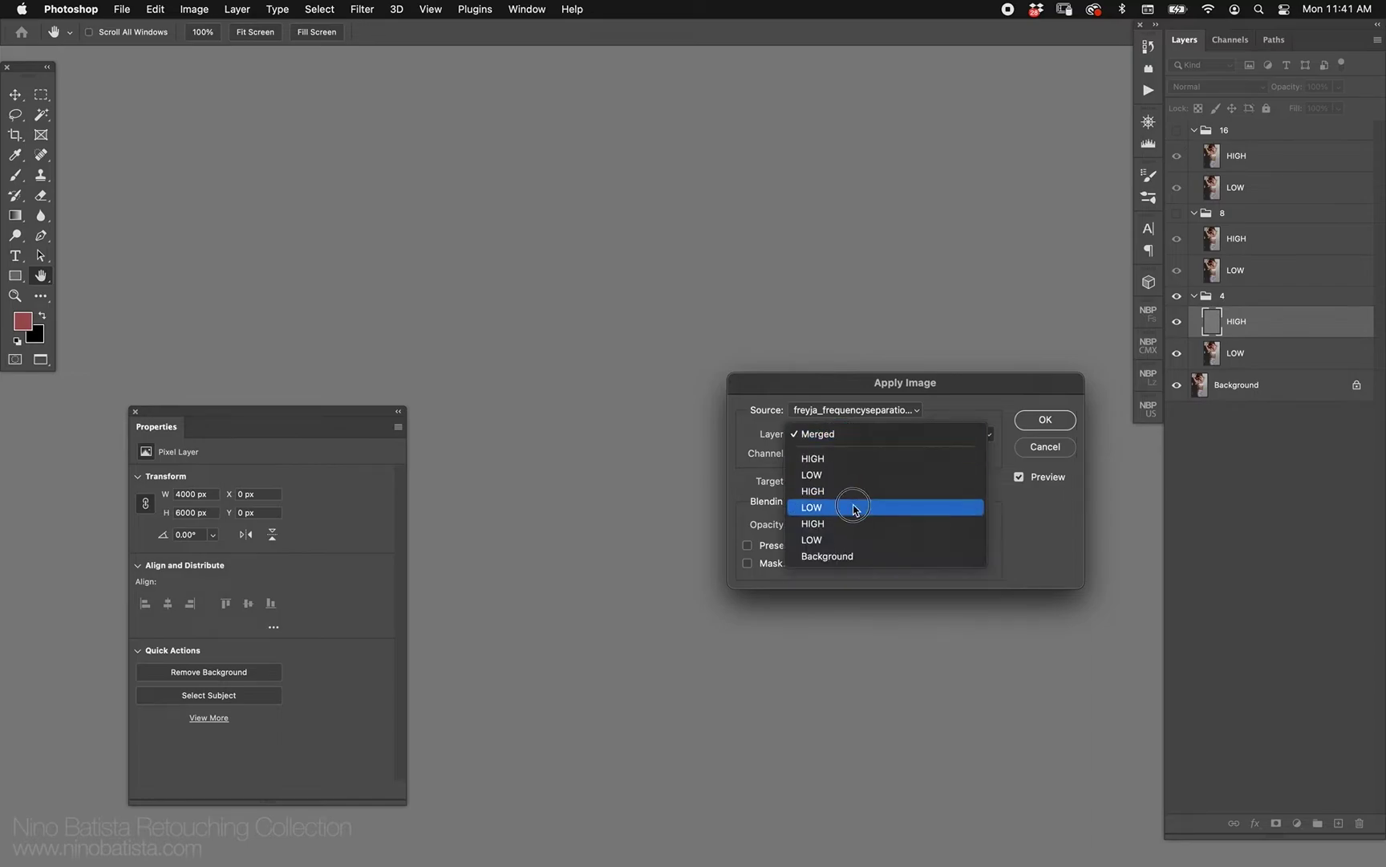
{"action": "left_click", "coordinate": [856, 540]}
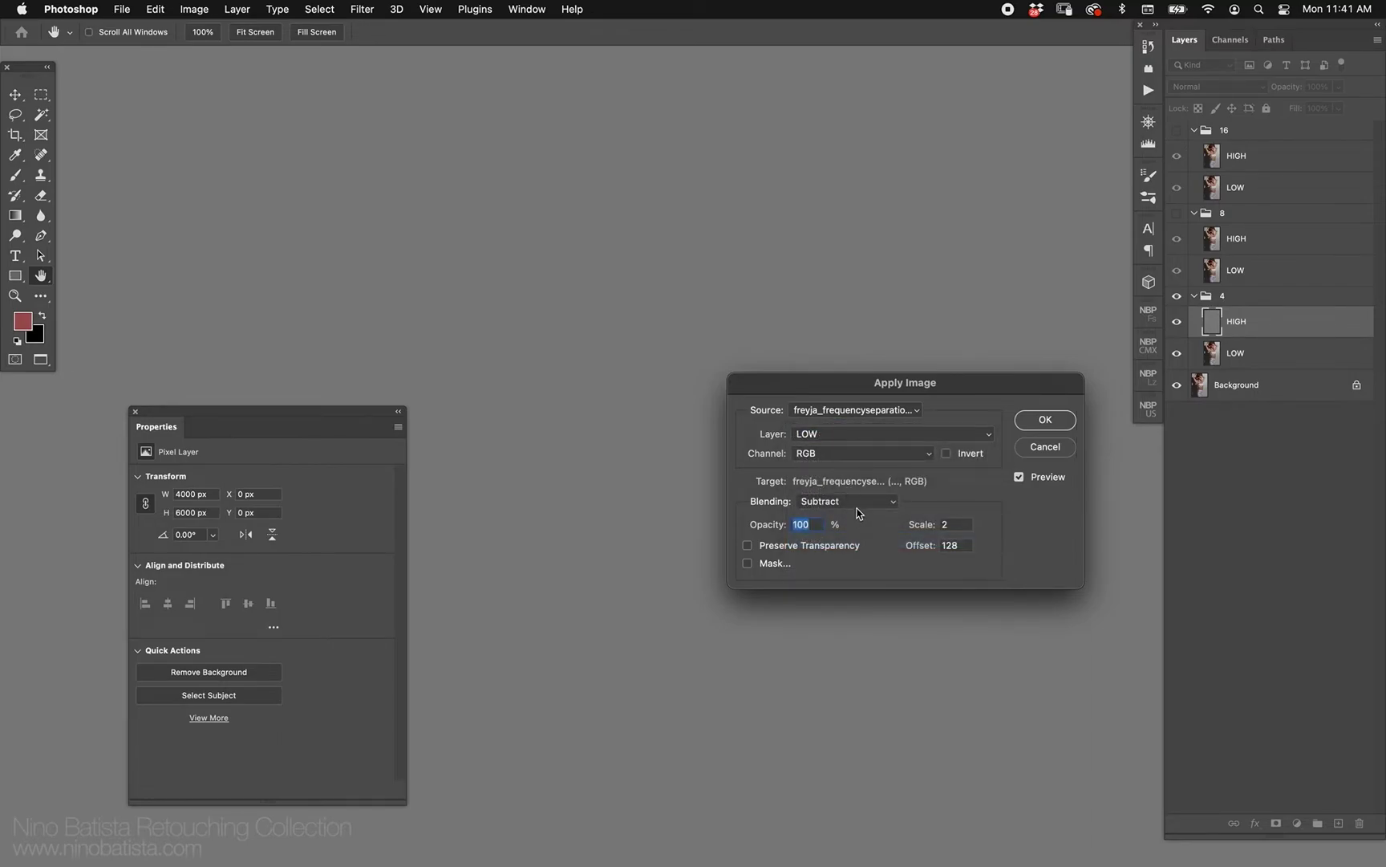
{"action": "left_click", "coordinate": [1042, 419]}
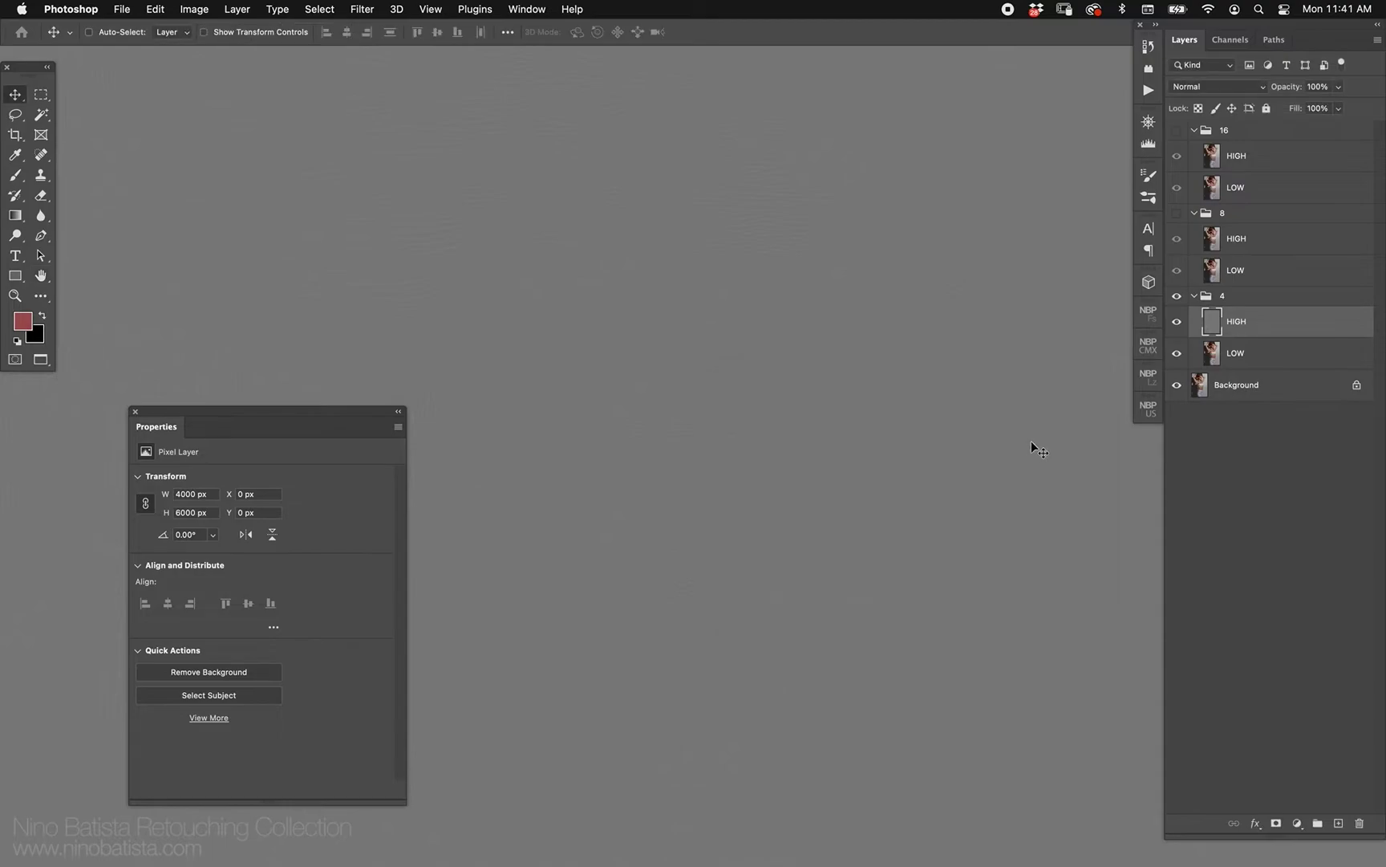
{"action": "left_click", "coordinate": [1205, 86]}
{"action": "left_click", "coordinate": [1197, 347]}
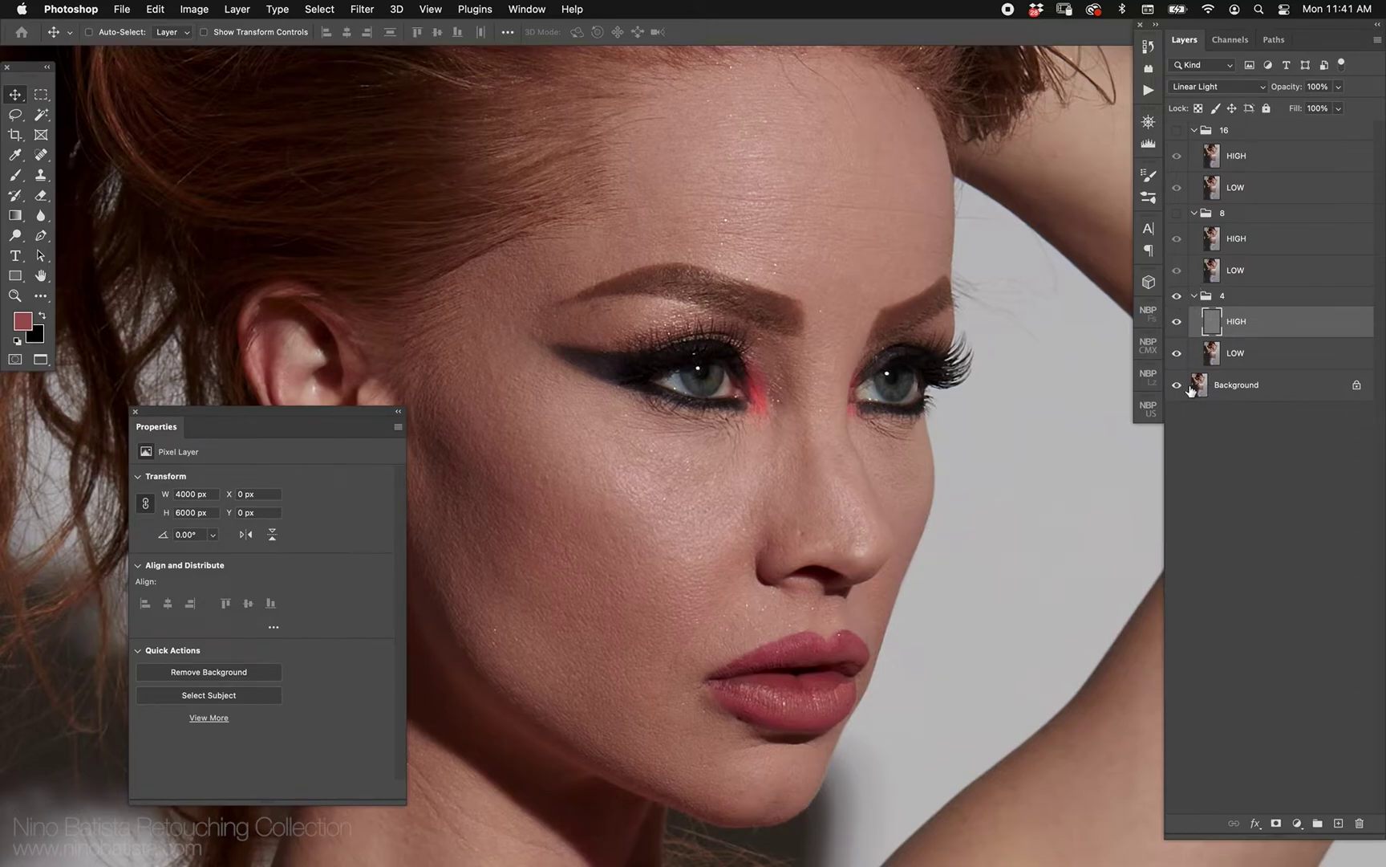
Step: Show only group 8 with its HIGH layer hidden, and apply Surface Blur to its LOW layer with radius 8 pixels and threshold 10 levels
{"action": "left_click", "coordinate": [1177, 296]}
{"action": "left_click", "coordinate": [1177, 213]}
{"action": "left_click", "coordinate": [1208, 233]}
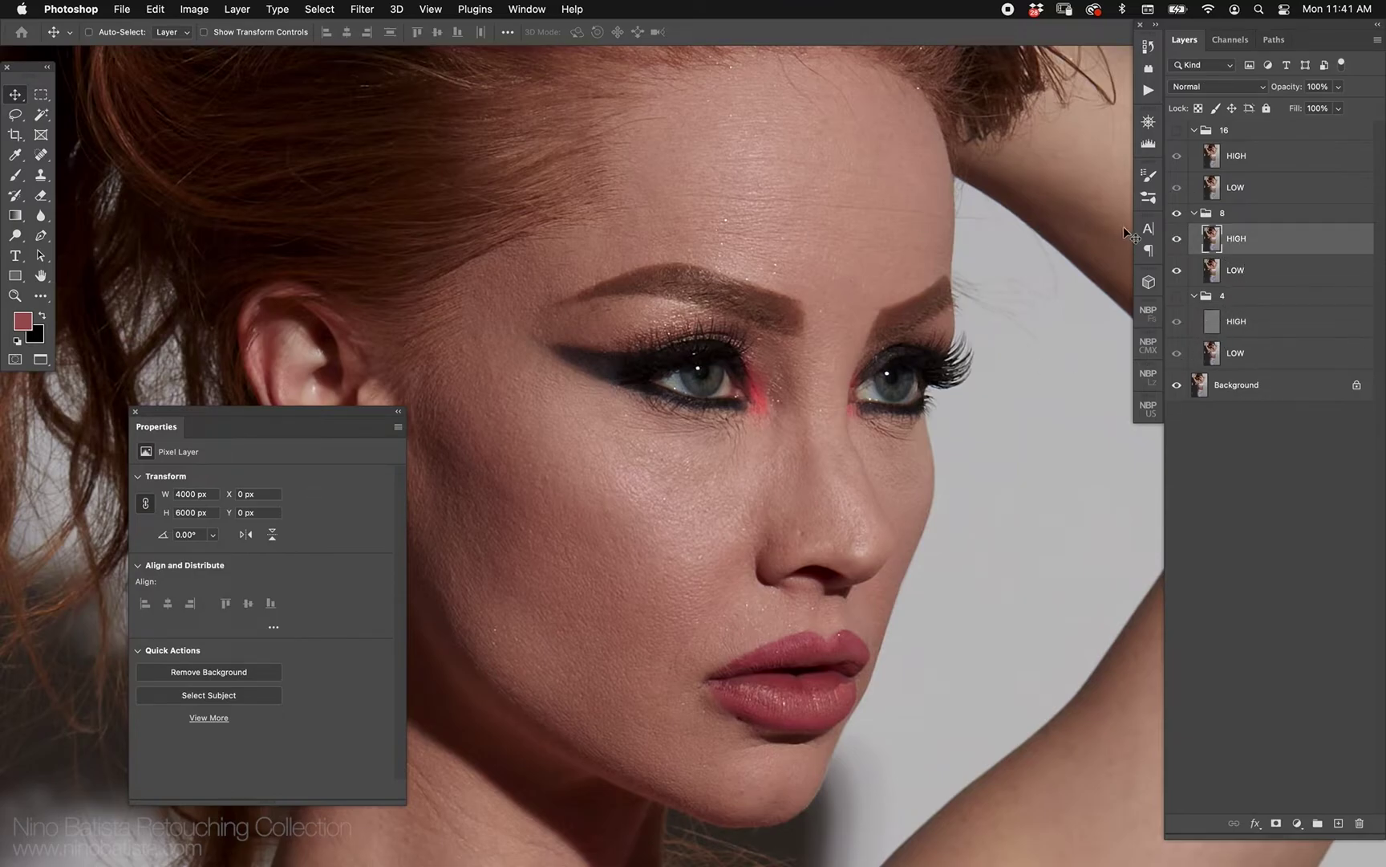
{"action": "left_click", "coordinate": [1177, 238]}
{"action": "left_click", "coordinate": [1228, 270]}
{"action": "left_click", "coordinate": [362, 9]}
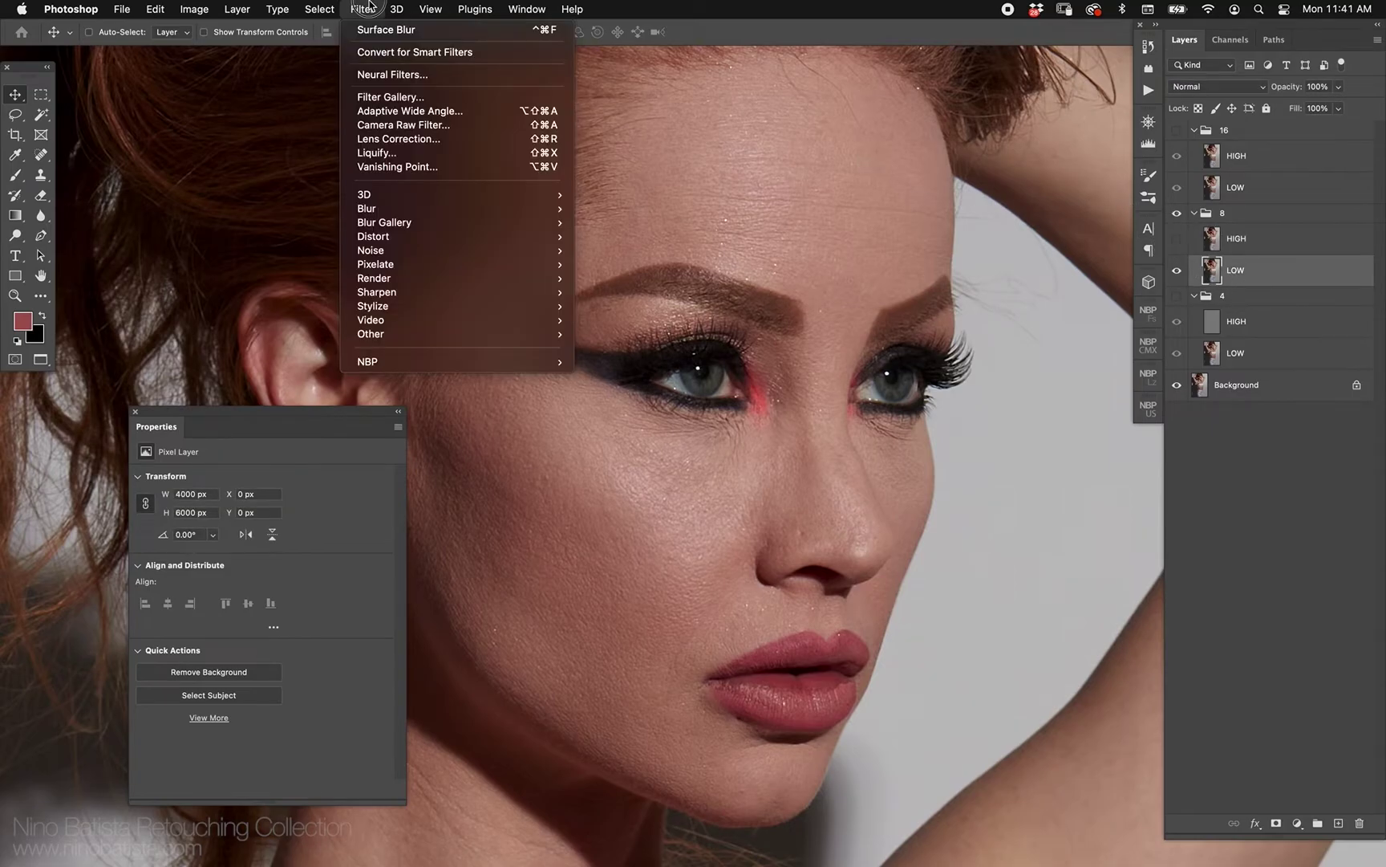
{"action": "mouse_move", "coordinate": [441, 209]}
{"action": "left_click", "coordinate": [631, 351]}
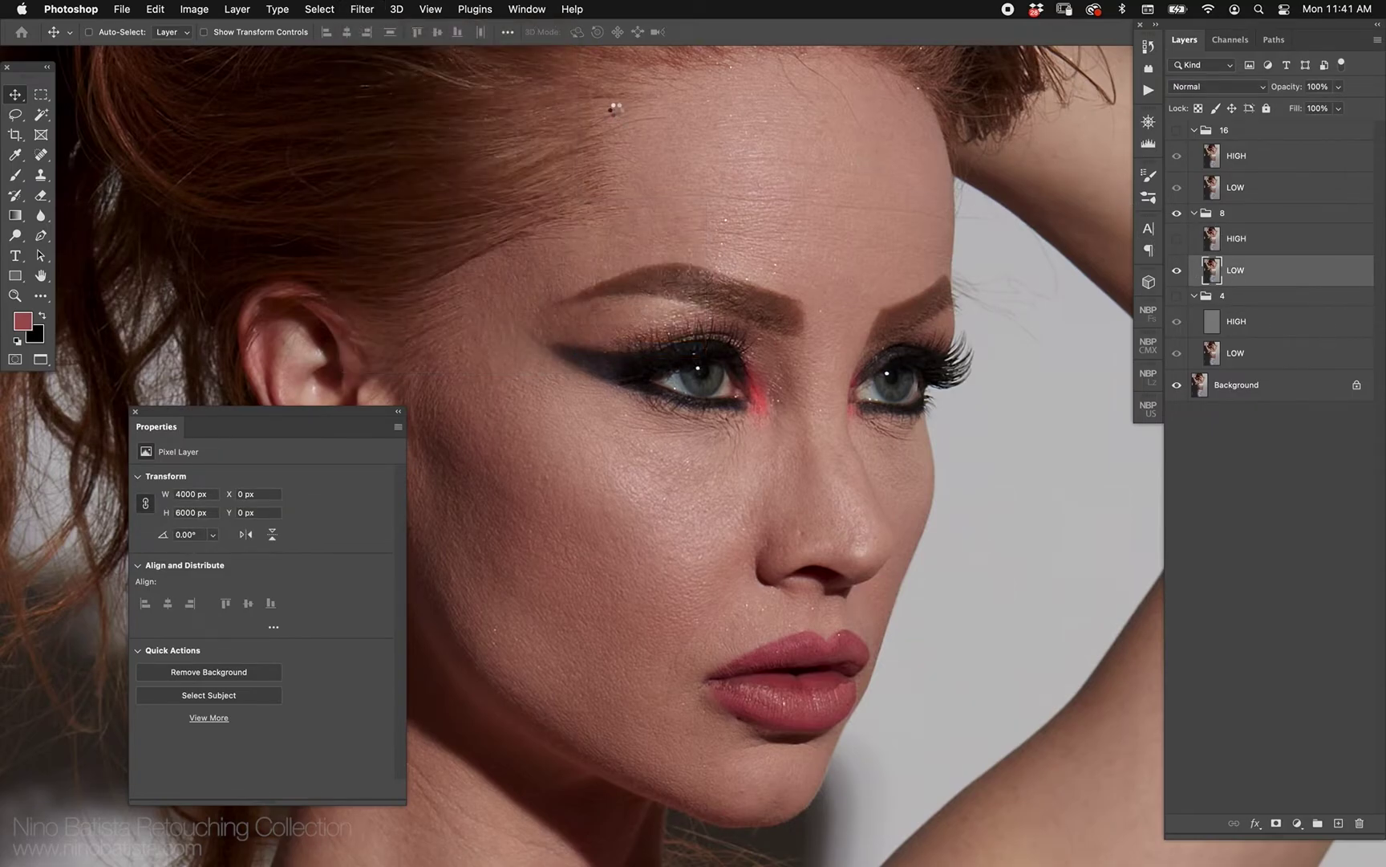
{"action": "type", "text": "8"}
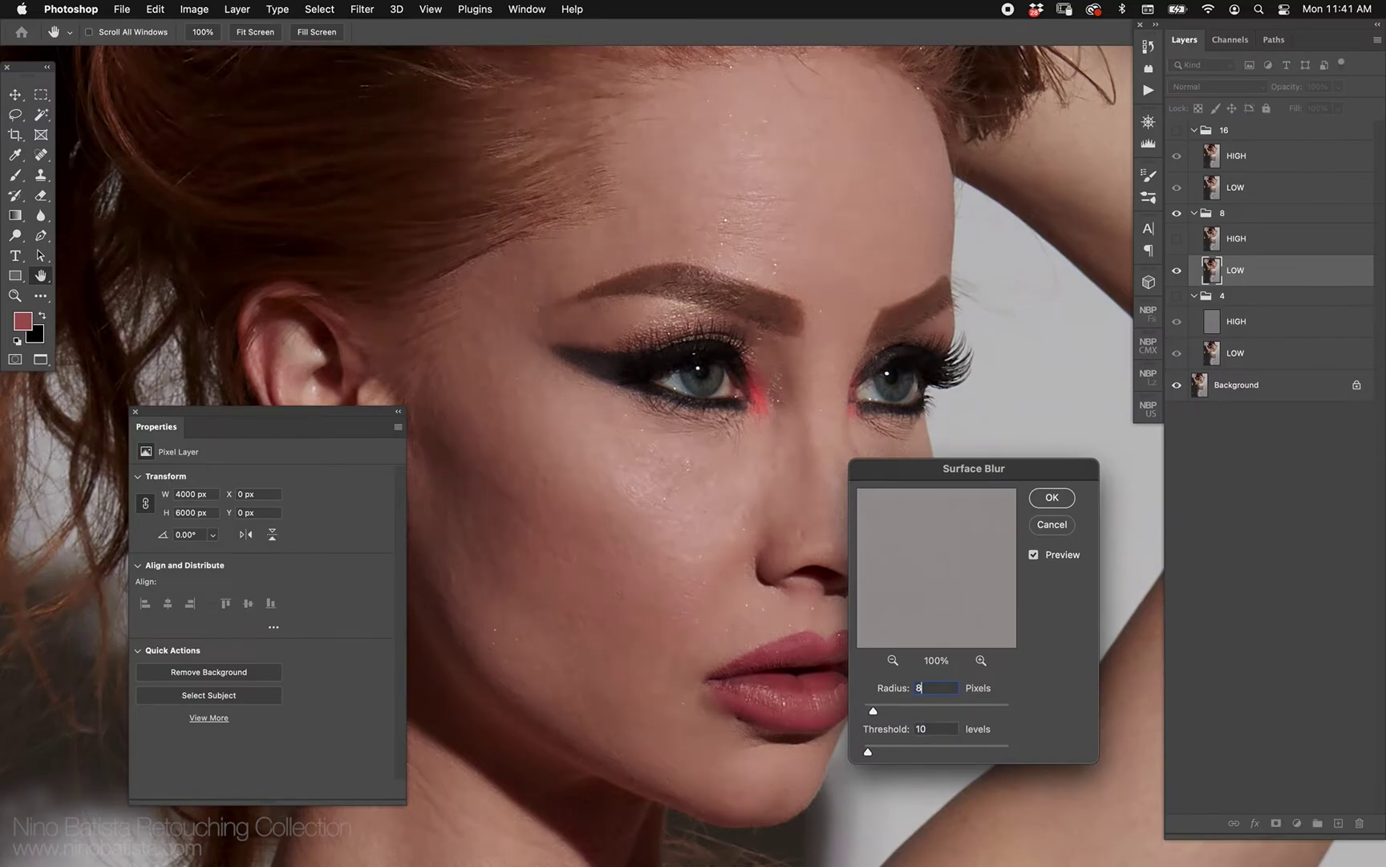
{"action": "key", "text": "Return"}
Step: Show group 8's HIGH layer, use Apply Image on it with that group's LOW, Subtract, scale 2, offset 128, and set it to Linear Light
{"action": "left_click", "coordinate": [1177, 238]}
{"action": "left_click", "coordinate": [1249, 244]}
{"action": "left_click", "coordinate": [194, 9]}
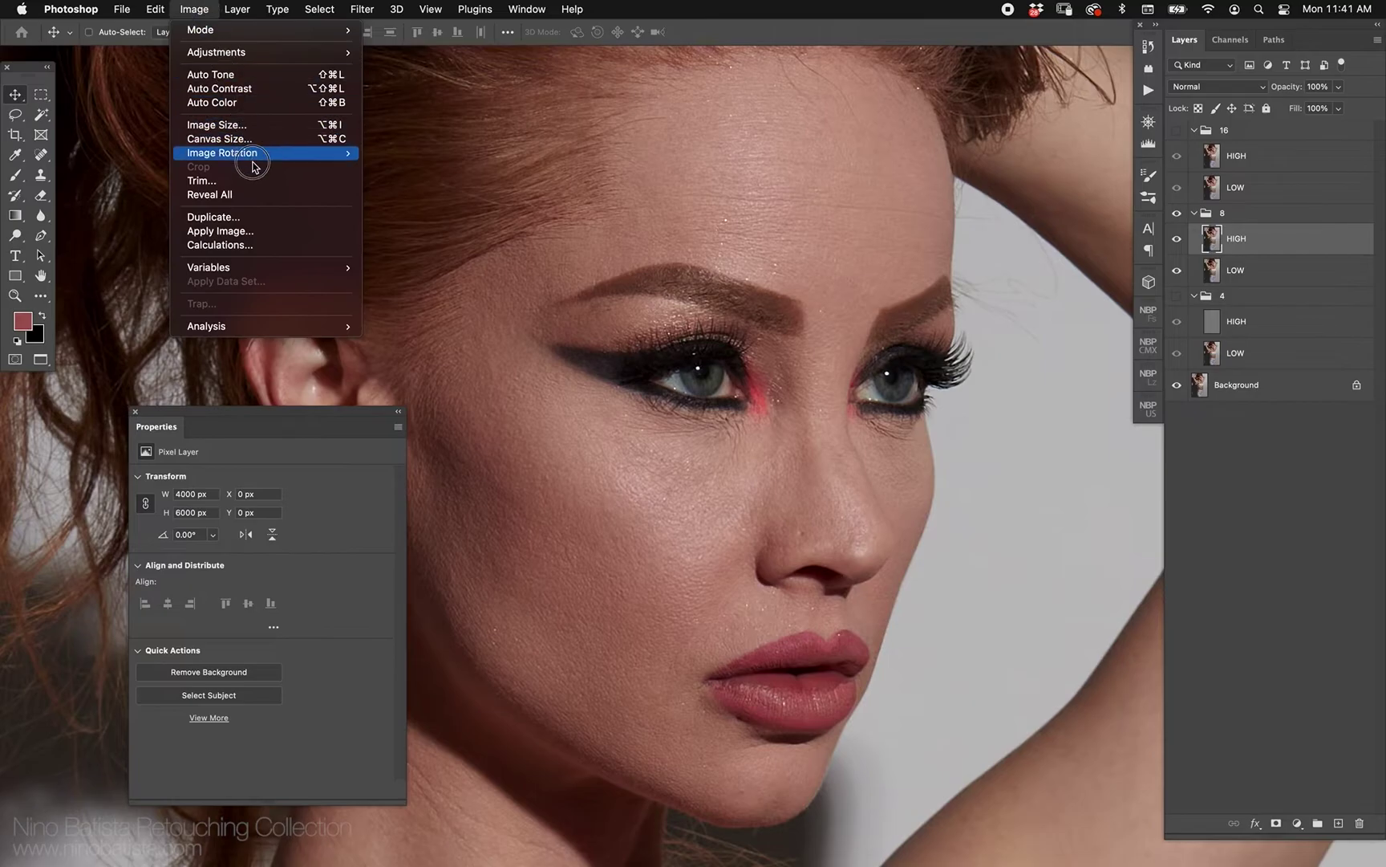
{"action": "left_click", "coordinate": [271, 233]}
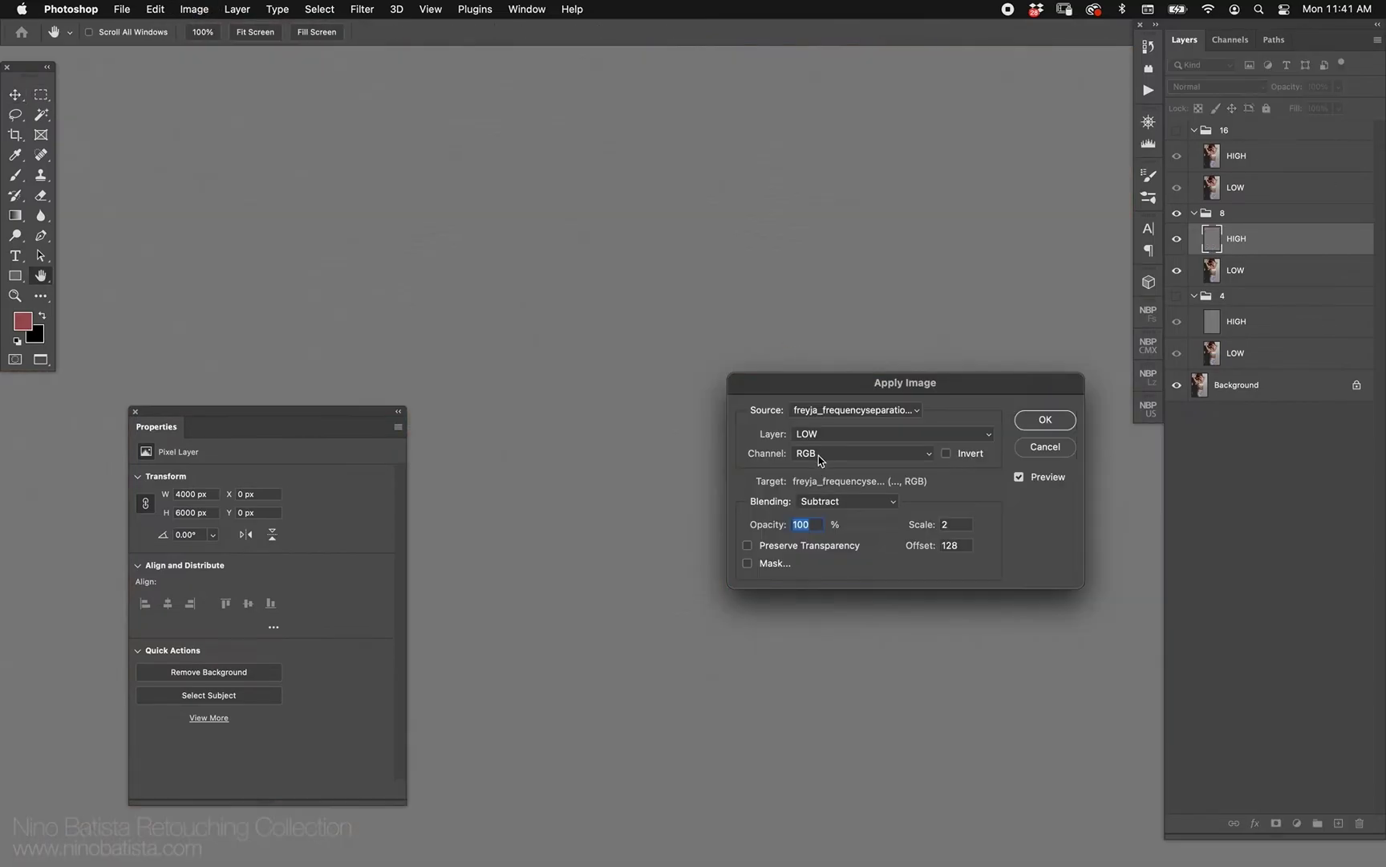
{"action": "left_click", "coordinate": [822, 434]}
{"action": "left_click", "coordinate": [835, 402]}
{"action": "left_click", "coordinate": [1028, 420]}
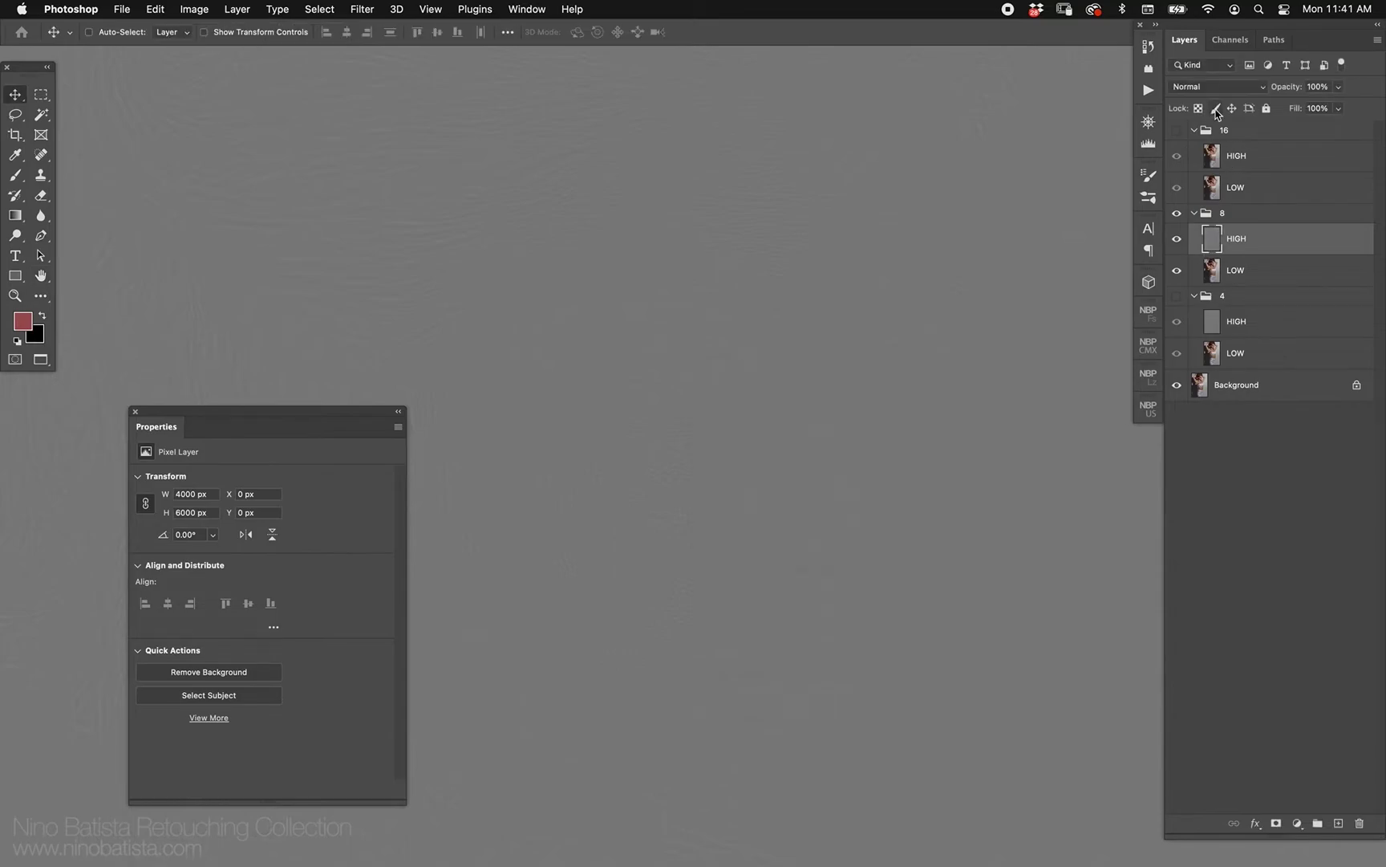
{"action": "left_click", "coordinate": [1215, 87]}
{"action": "left_click", "coordinate": [1231, 349]}
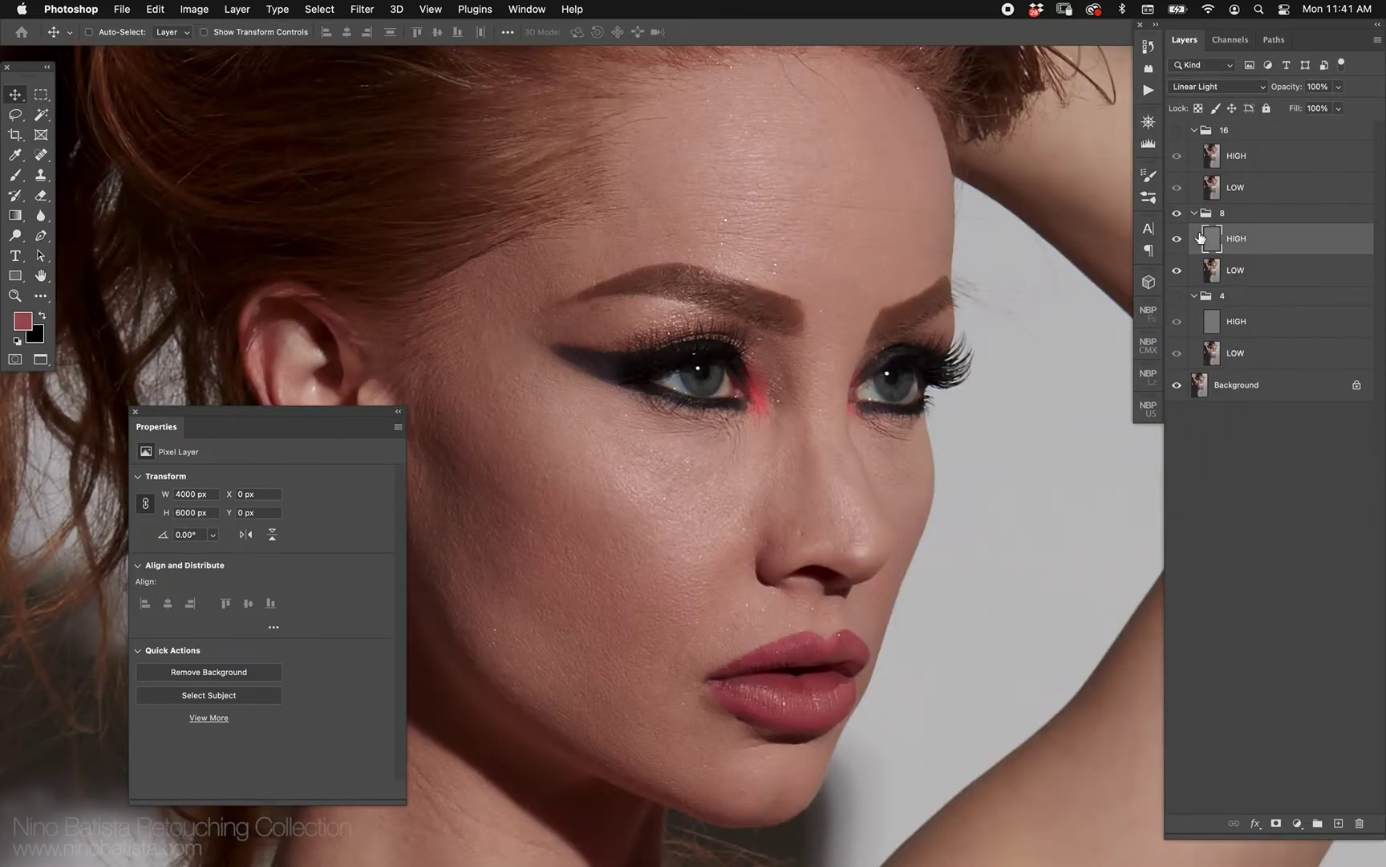
Step: Show only group 16 with its HIGH layer hidden, and apply Surface Blur to its LOW layer with radius 16 pixels and threshold 10 levels
{"action": "left_click", "coordinate": [1177, 212]}
{"action": "left_click", "coordinate": [1177, 130]}
{"action": "left_click", "coordinate": [1239, 164]}
{"action": "left_click", "coordinate": [1178, 156]}
{"action": "left_click", "coordinate": [1240, 187]}
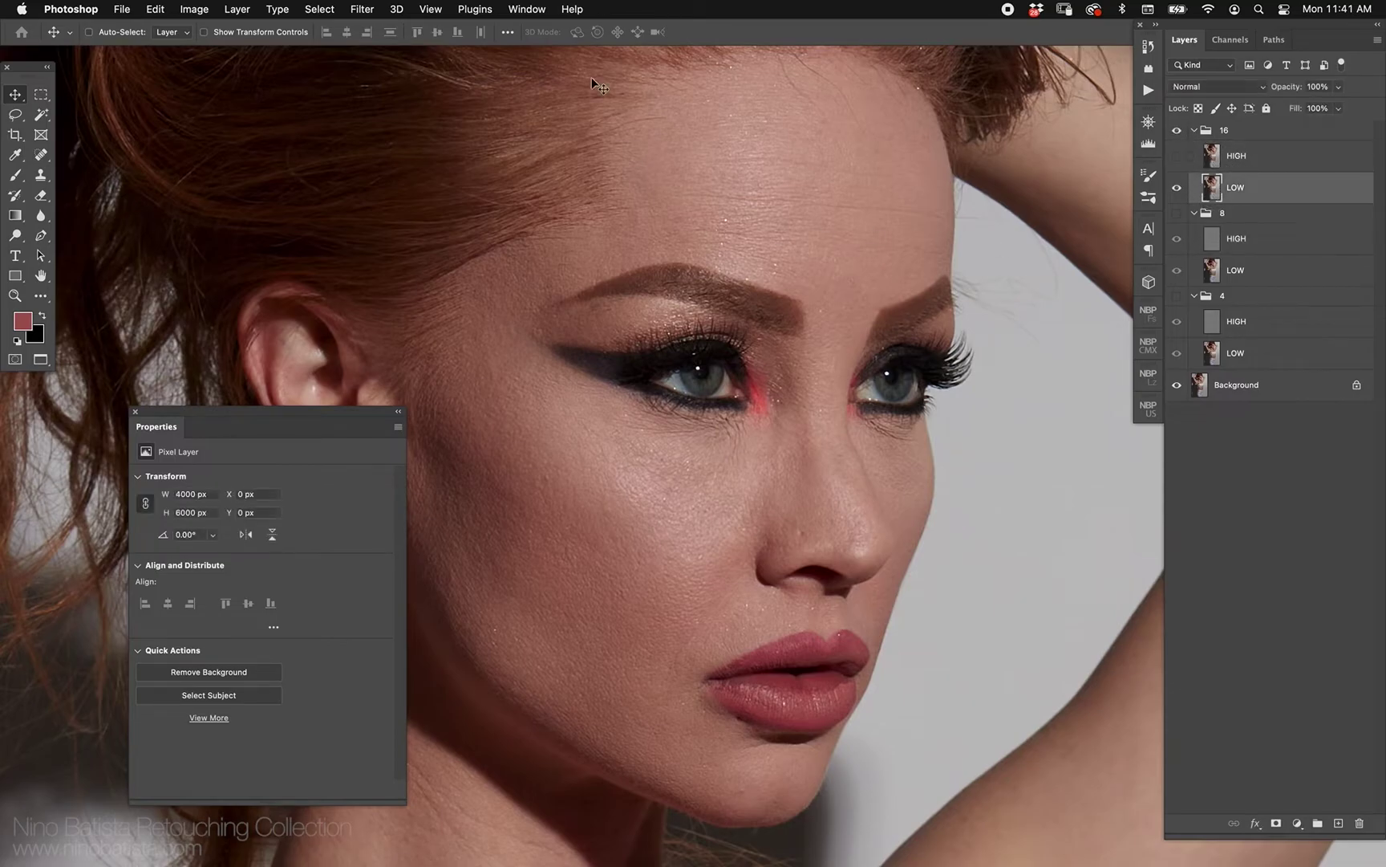
{"action": "left_click", "coordinate": [362, 9]}
{"action": "mouse_move", "coordinate": [482, 208]}
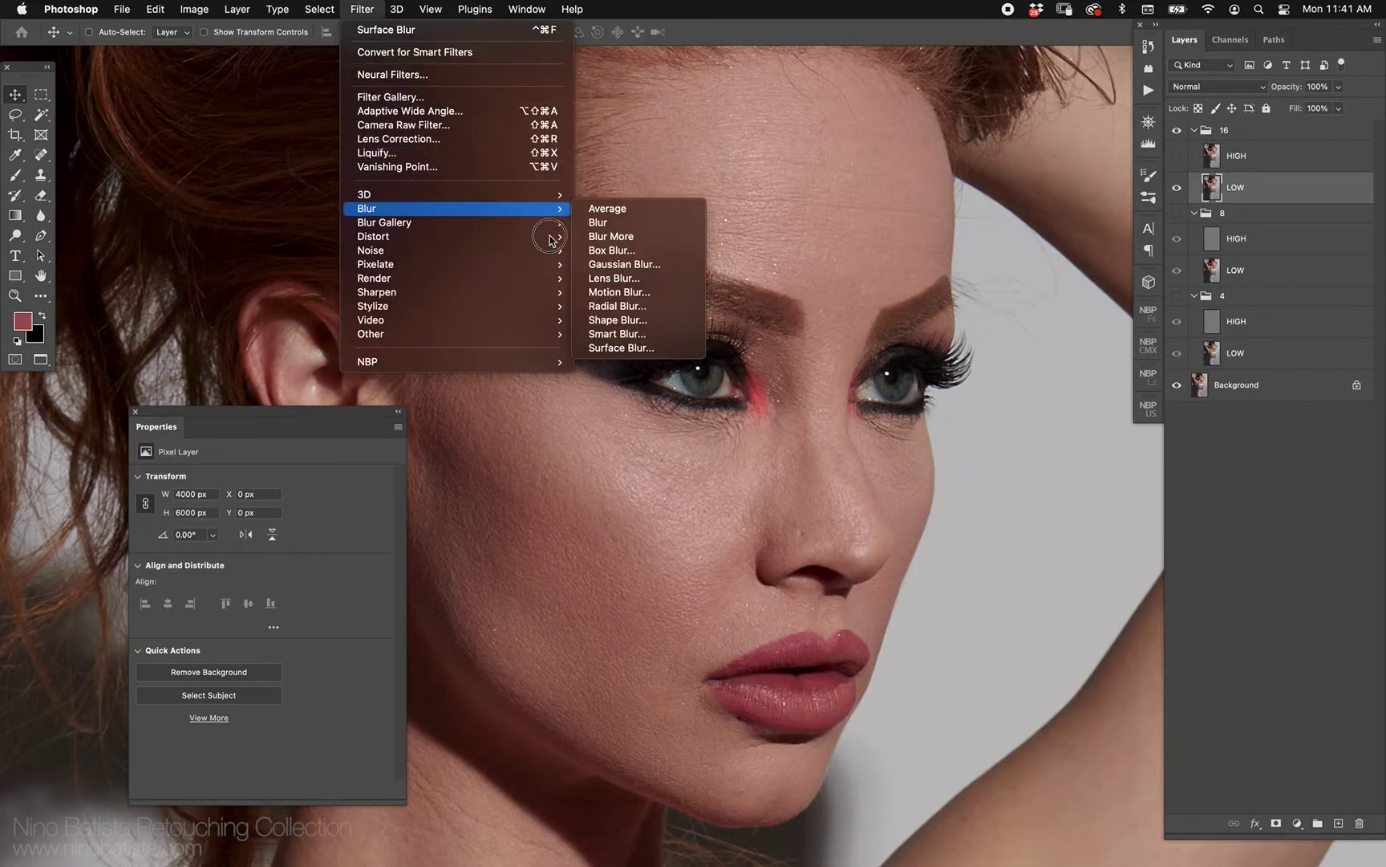
{"action": "left_click", "coordinate": [618, 347]}
{"action": "key", "text": "Tab"}
{"action": "type", "text": "16"}
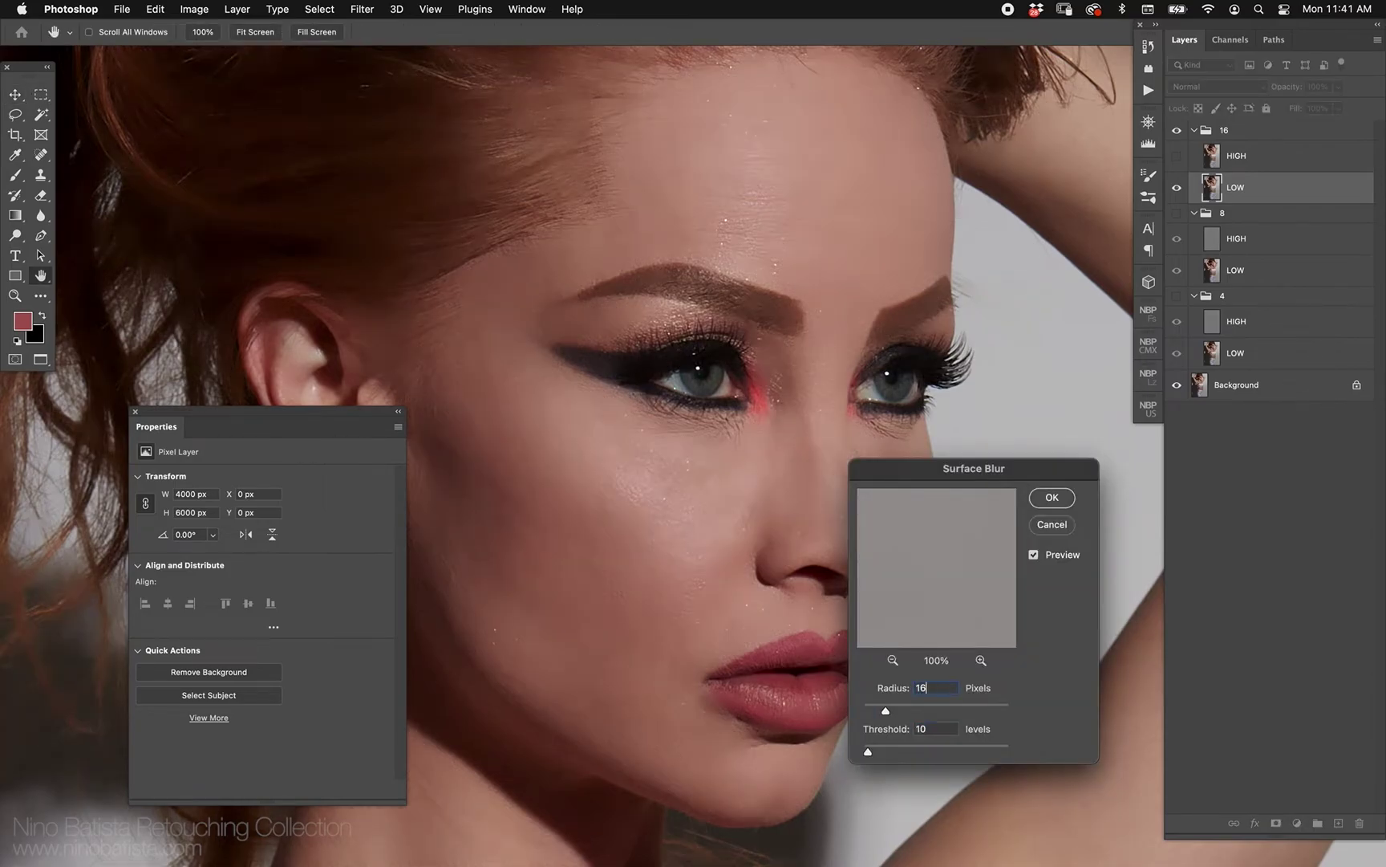
{"action": "key", "text": "Return"}
Step: Show group 16's HIGH layer, use Apply Image on it with that group's LOW, Subtract, scale 2, offset 128, and set it to Linear Light
{"action": "left_click", "coordinate": [1177, 156]}
{"action": "left_click", "coordinate": [1215, 161]}
{"action": "left_click", "coordinate": [201, 9]}
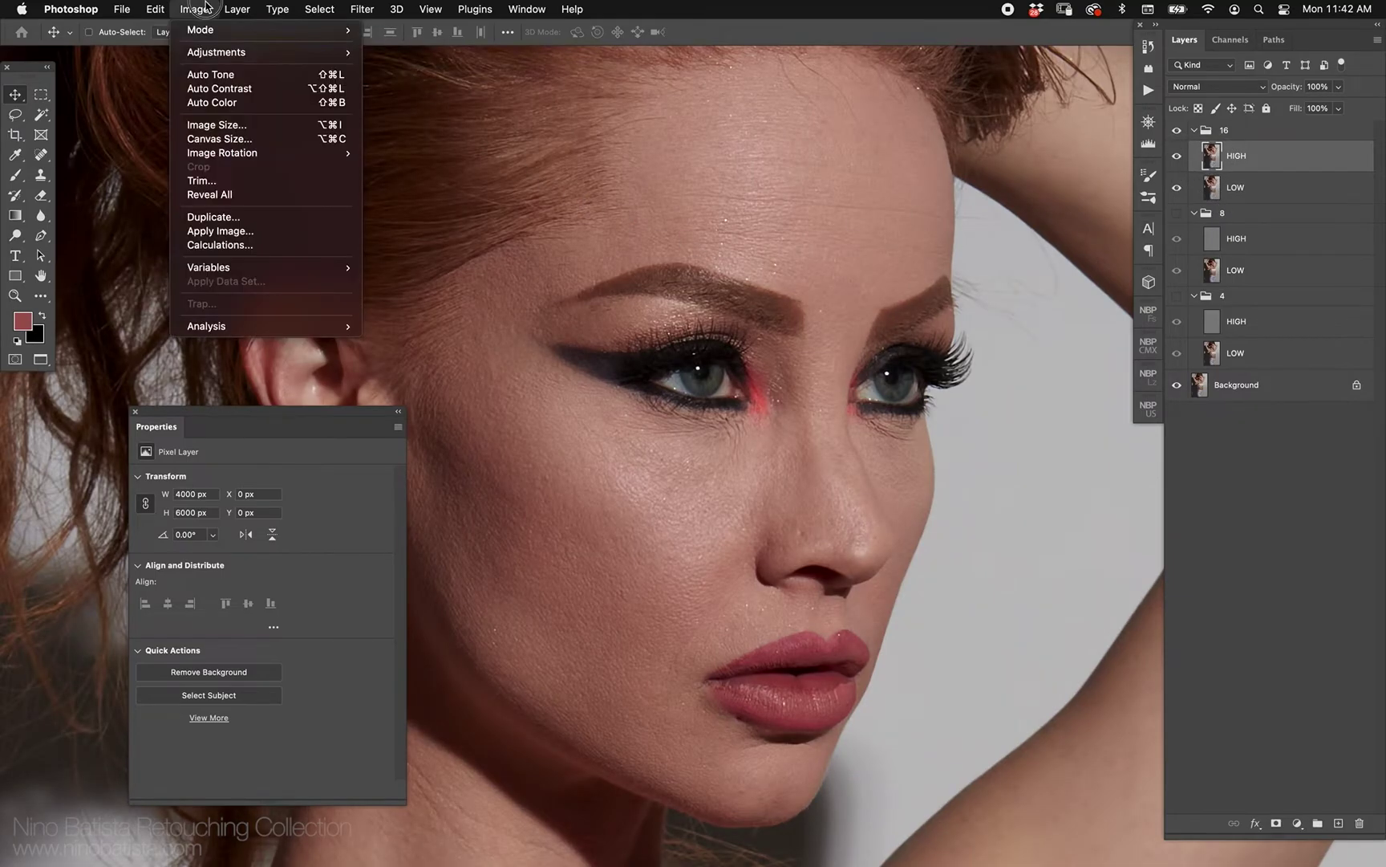
{"action": "left_click", "coordinate": [220, 230]}
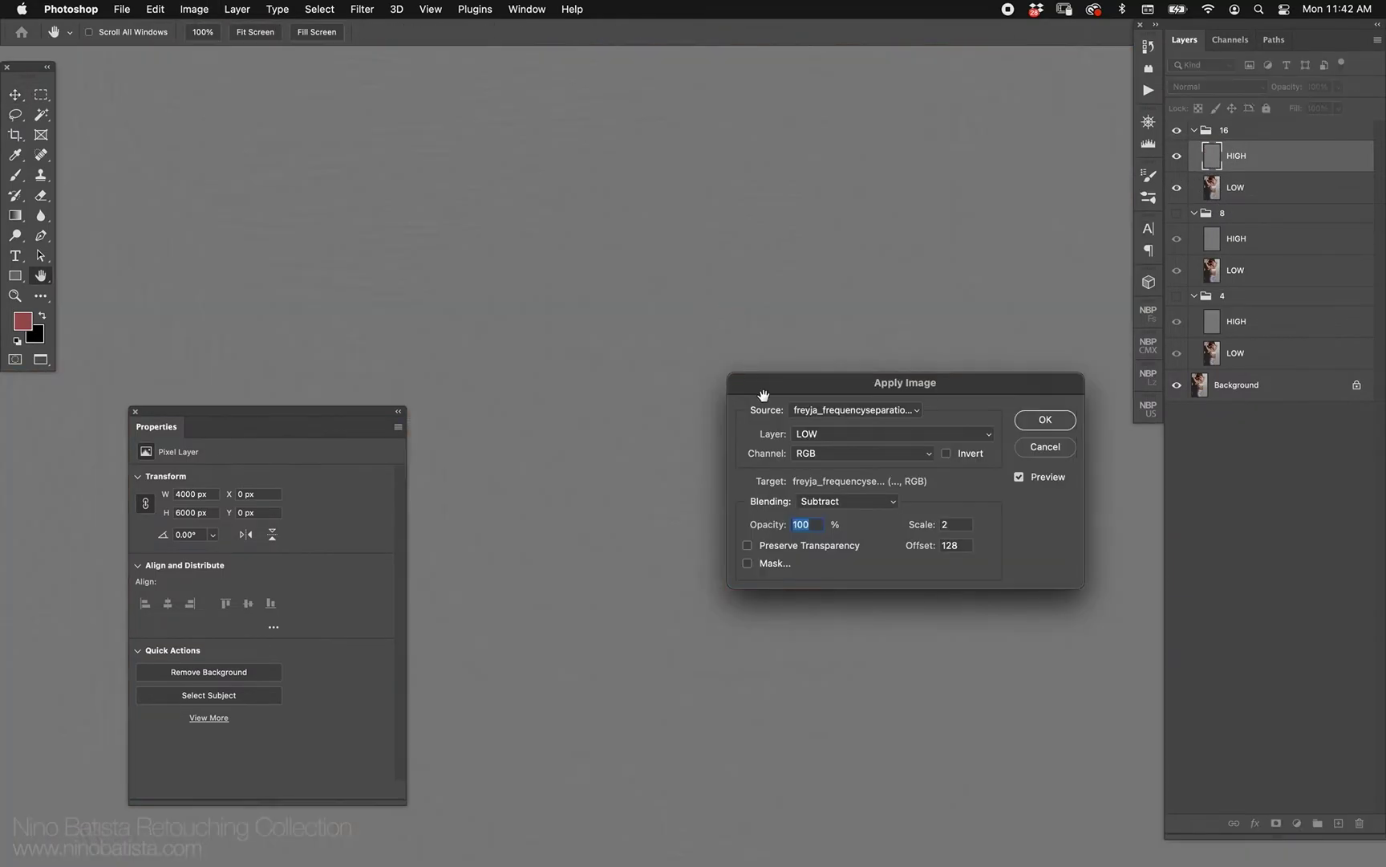
{"action": "left_click", "coordinate": [845, 501]}
{"action": "left_click", "coordinate": [845, 501]}
{"action": "left_click", "coordinate": [862, 433]}
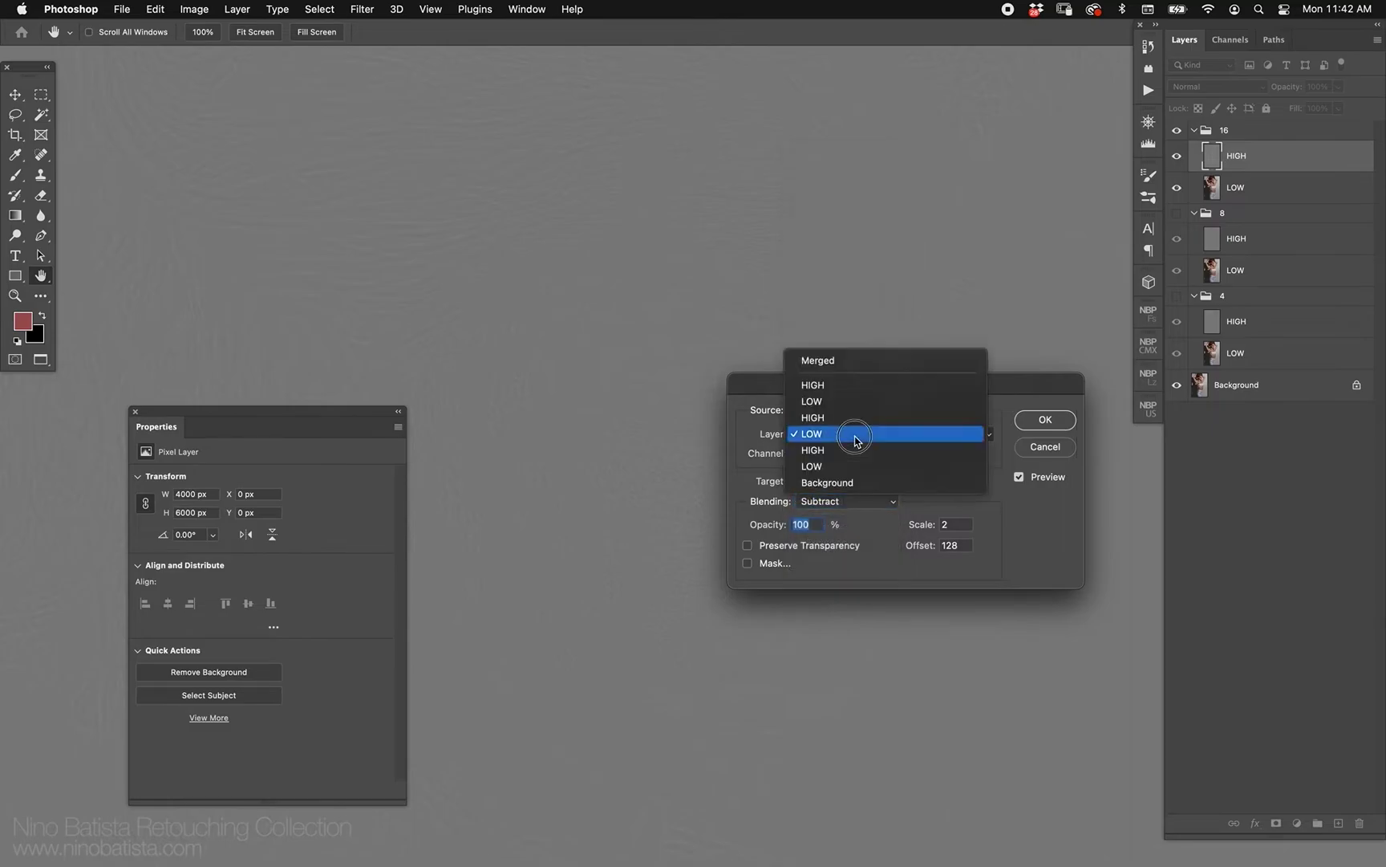
{"action": "left_click", "coordinate": [860, 403]}
{"action": "left_click", "coordinate": [1041, 419]}
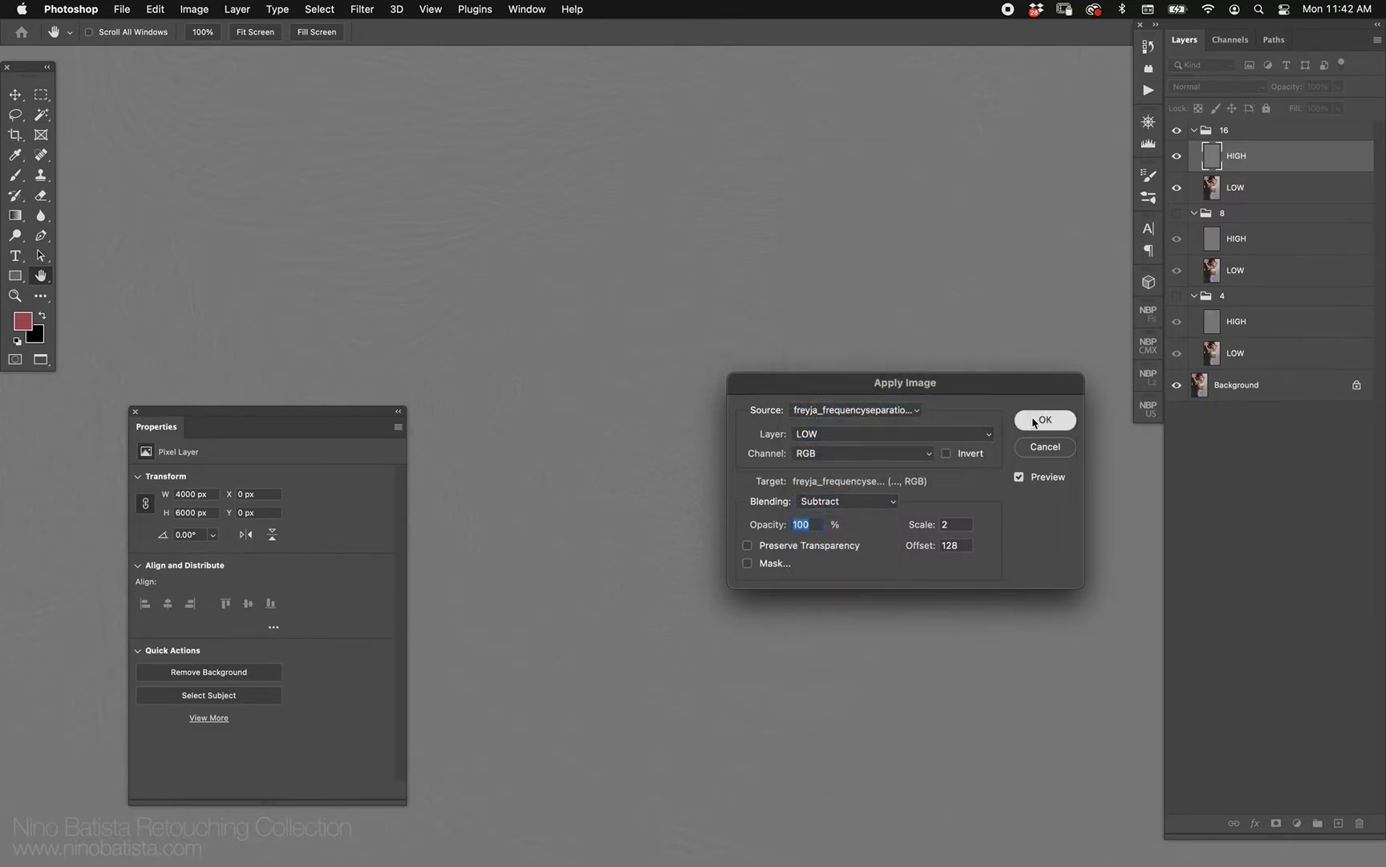
{"action": "left_click", "coordinate": [1215, 87]}
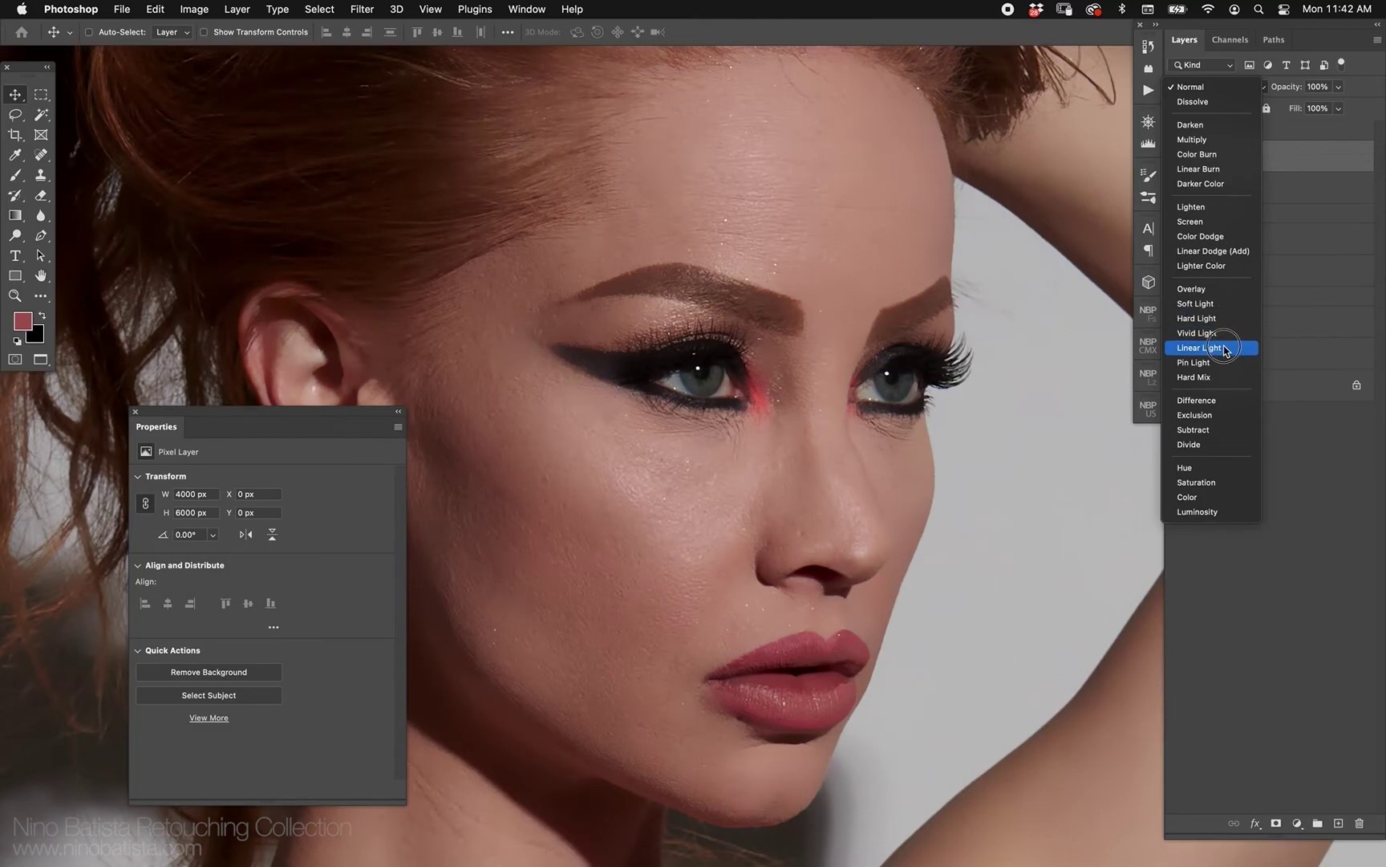
{"action": "left_click", "coordinate": [1223, 348]}
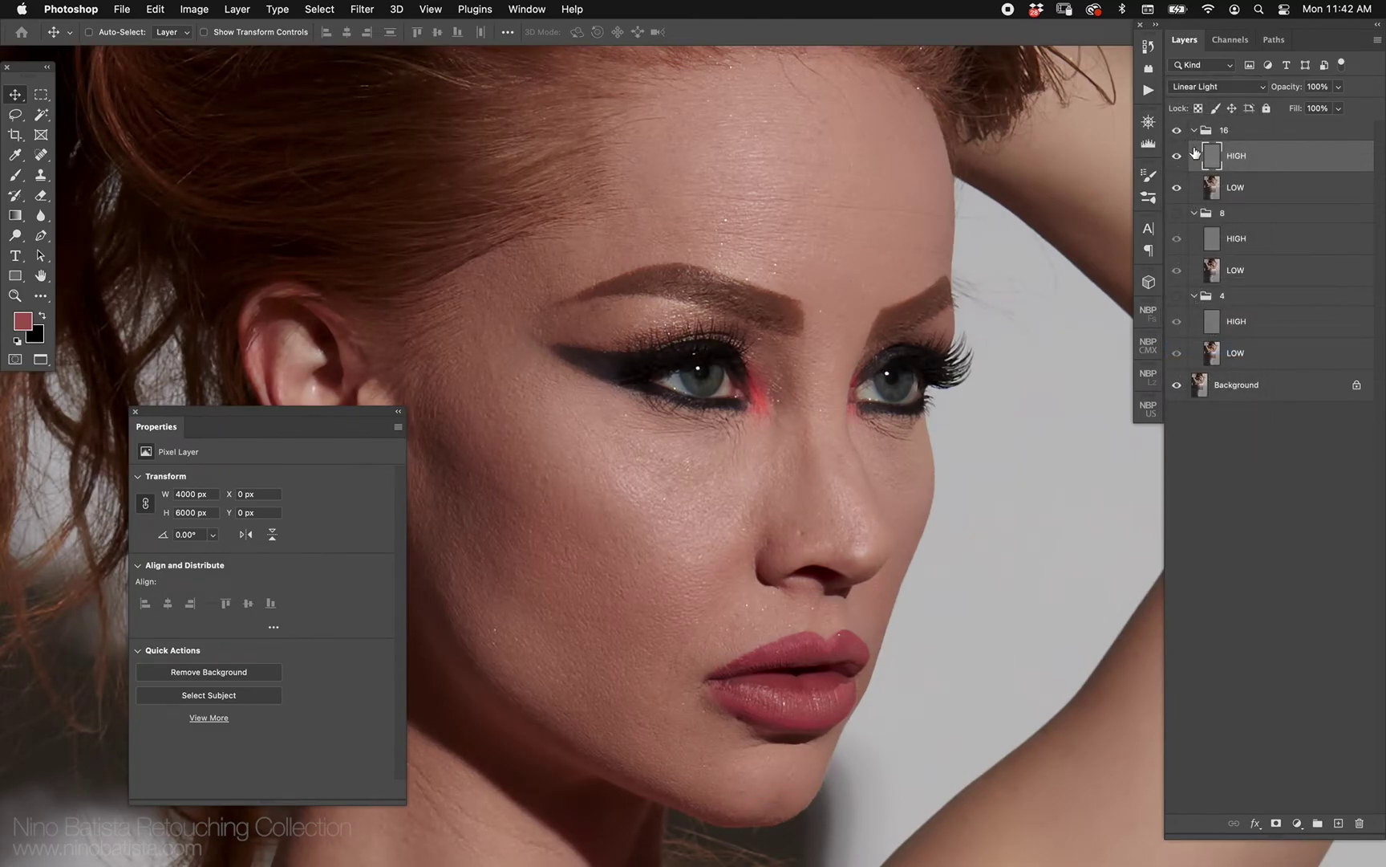
Step: Show only group 4 and add a layer above its LOW layer, filled with a skin tone sampled from the cheek
{"action": "left_click", "coordinate": [1178, 131]}
{"action": "left_click", "coordinate": [1271, 352]}
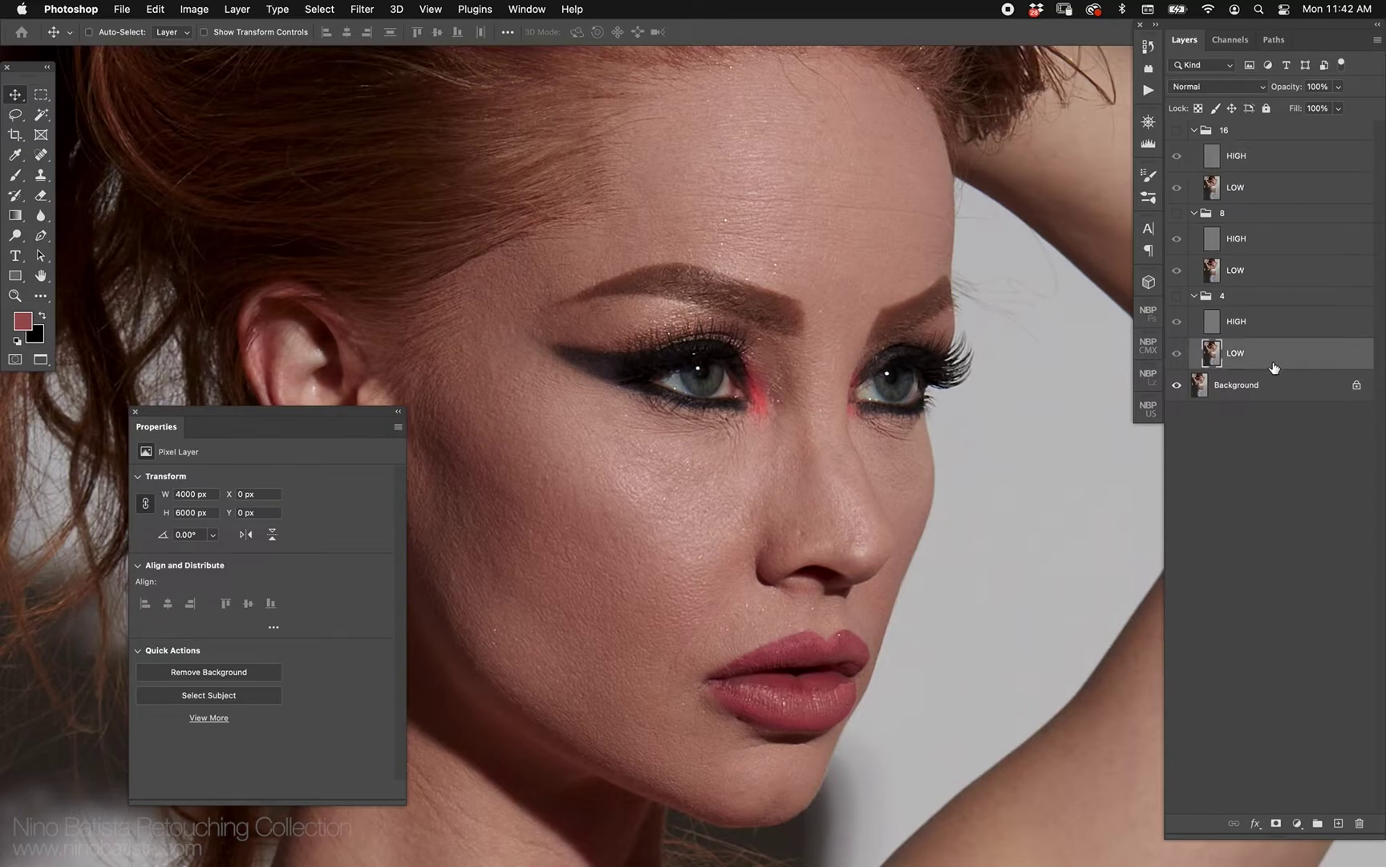
{"action": "left_click", "coordinate": [1178, 296]}
{"action": "left_click", "coordinate": [1338, 823]}
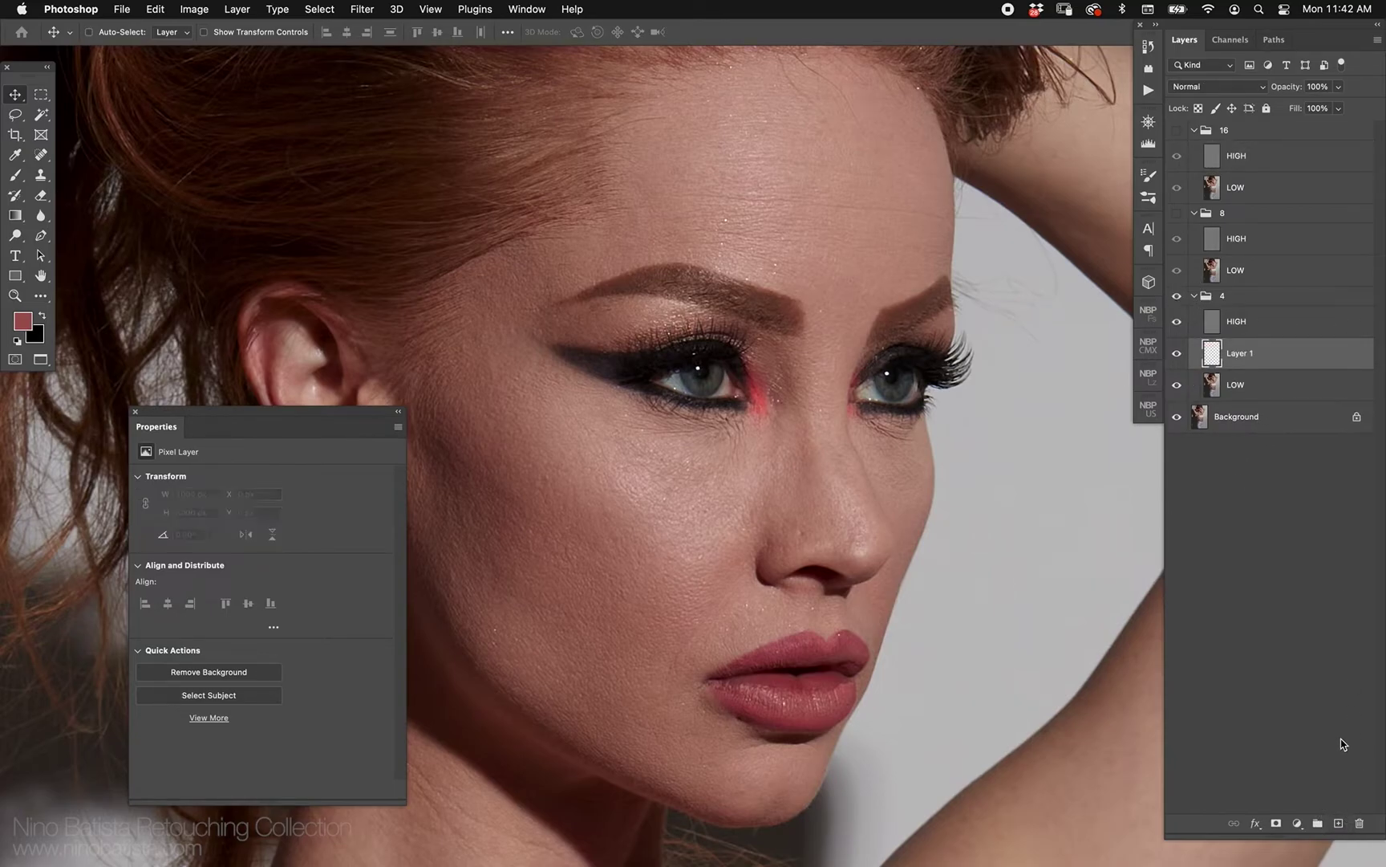
{"action": "key", "text": "i"}
{"action": "left_click", "coordinate": [593, 468]}
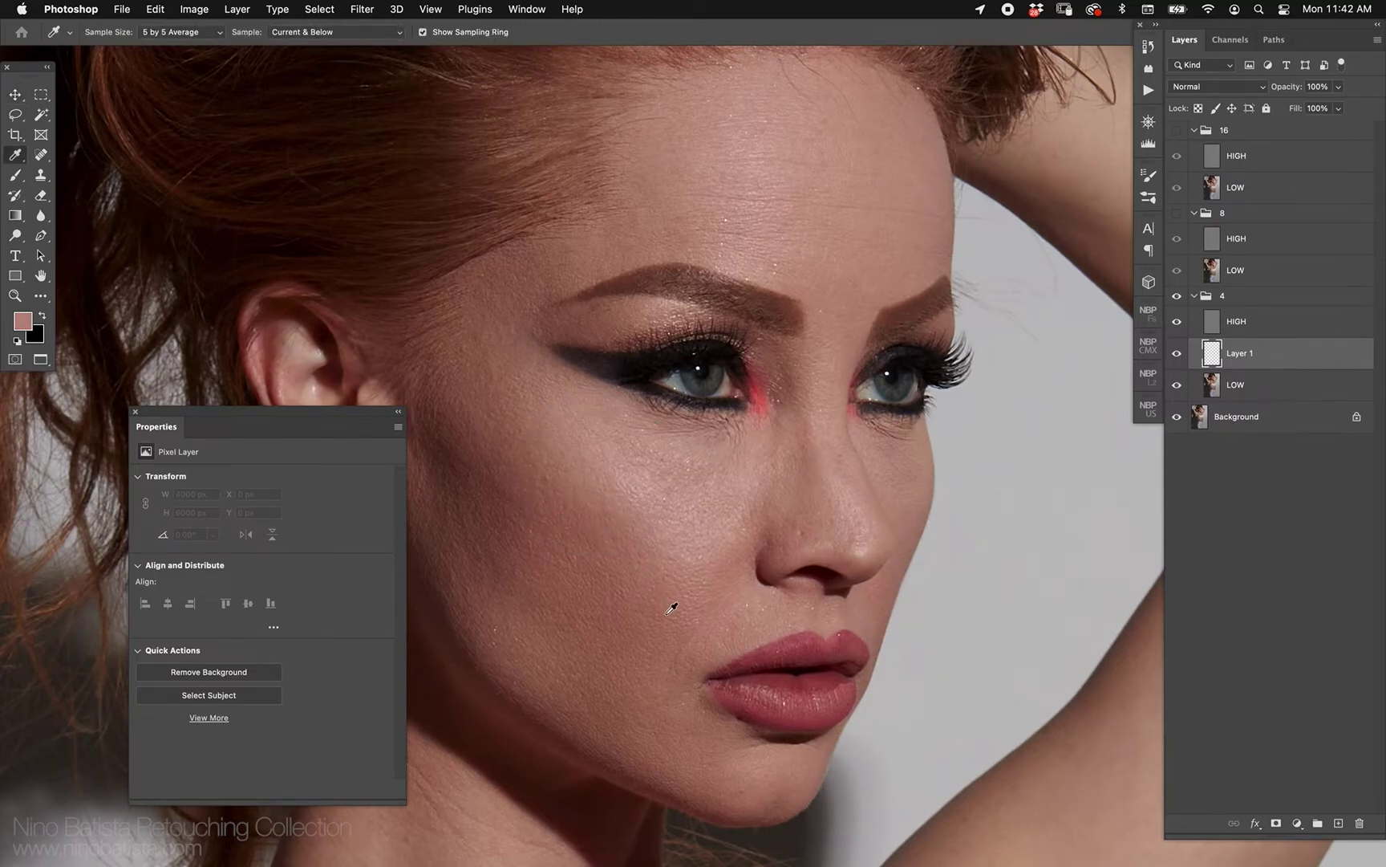
{"action": "key", "text": "alt+BackSpace"}
{"action": "key", "text": "z"}
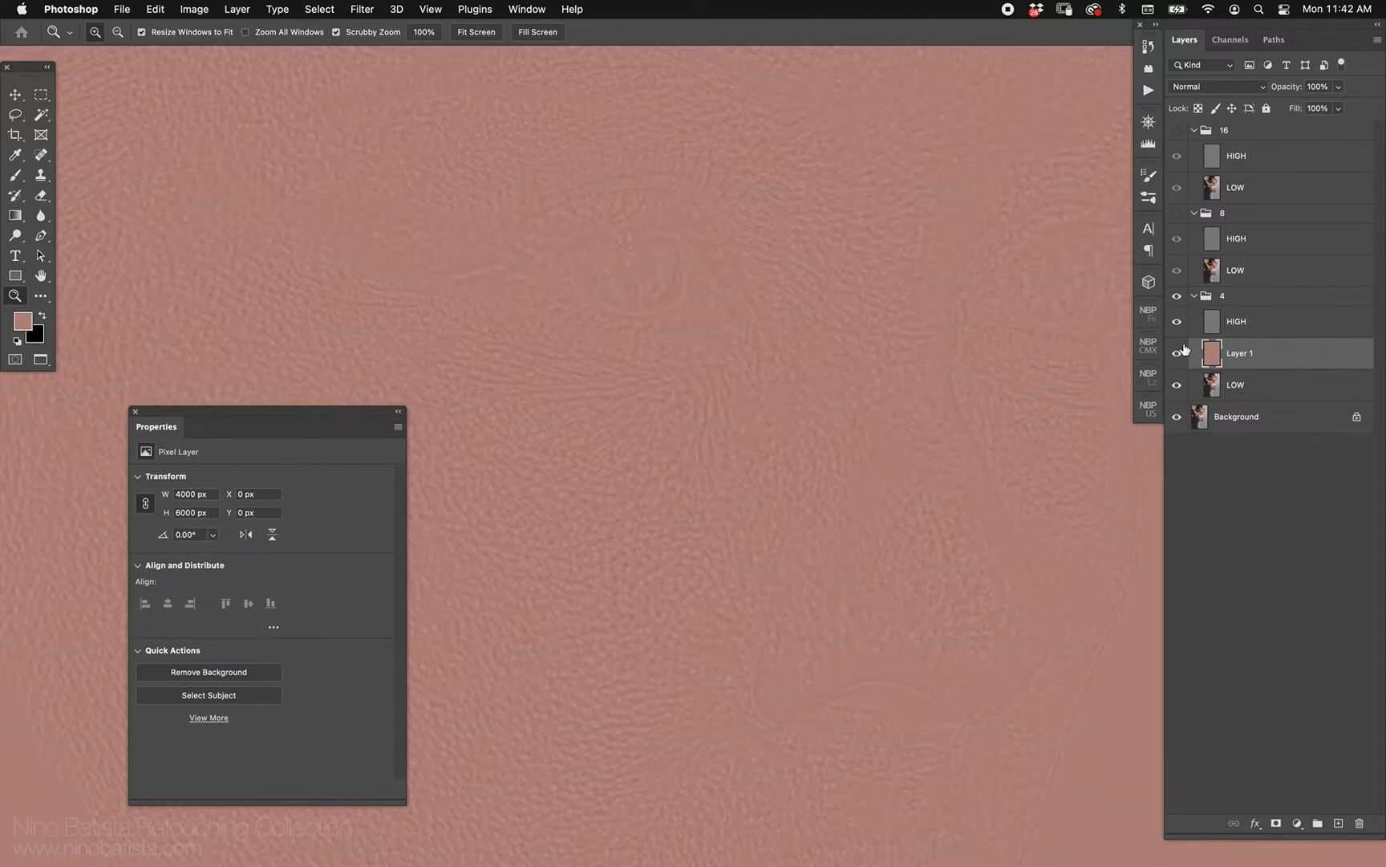
Step: Show group 8 and copy the skin-tone fill layer between the HIGH and LOW layers of groups 8 and 16
{"action": "left_click_drag", "start_coordinate": [1212, 353], "coordinate": [1243, 260]}
{"action": "left_click", "coordinate": [1179, 215]}
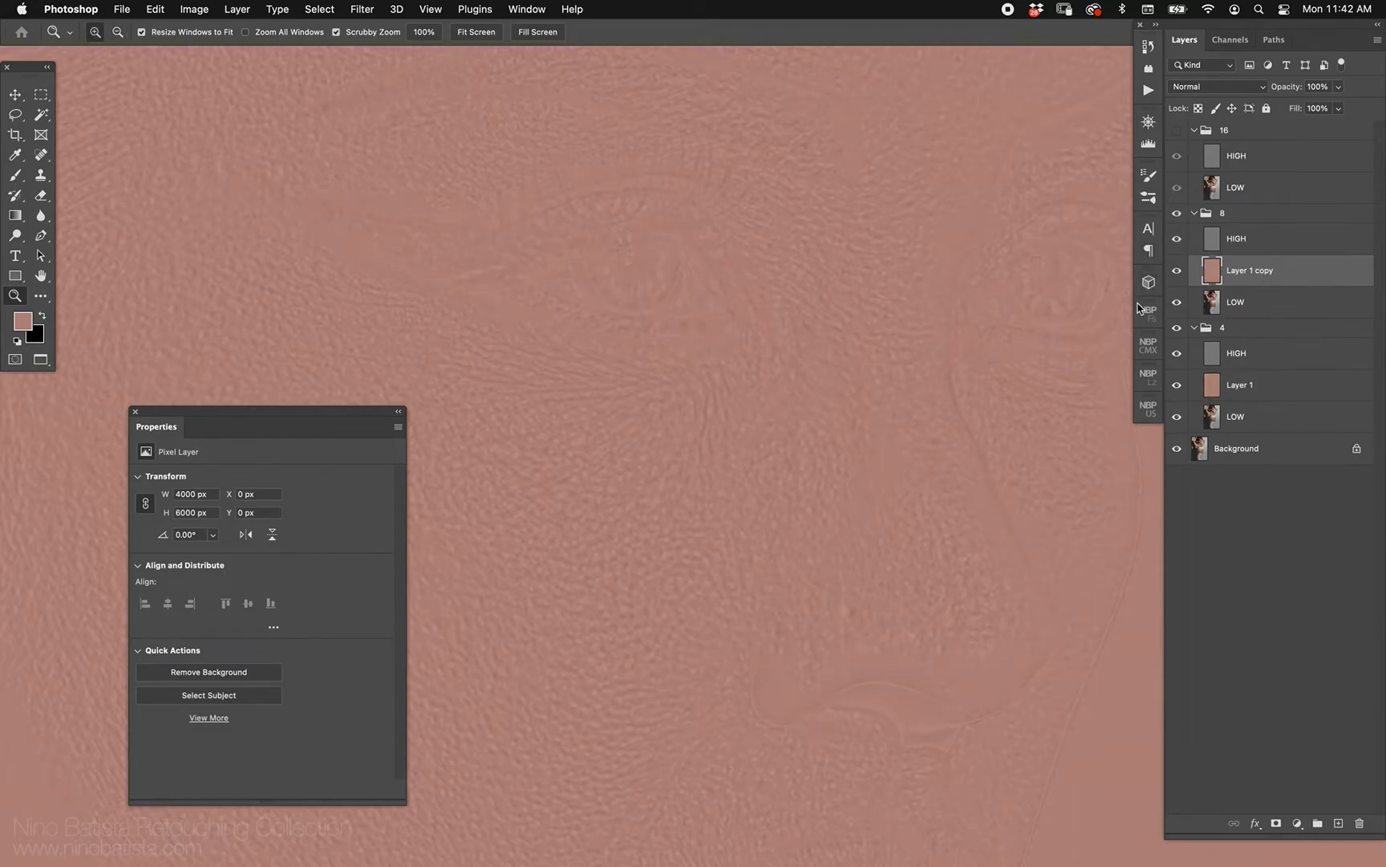
{"action": "left_click", "coordinate": [1177, 213]}
{"action": "key", "text": "super+equal"}
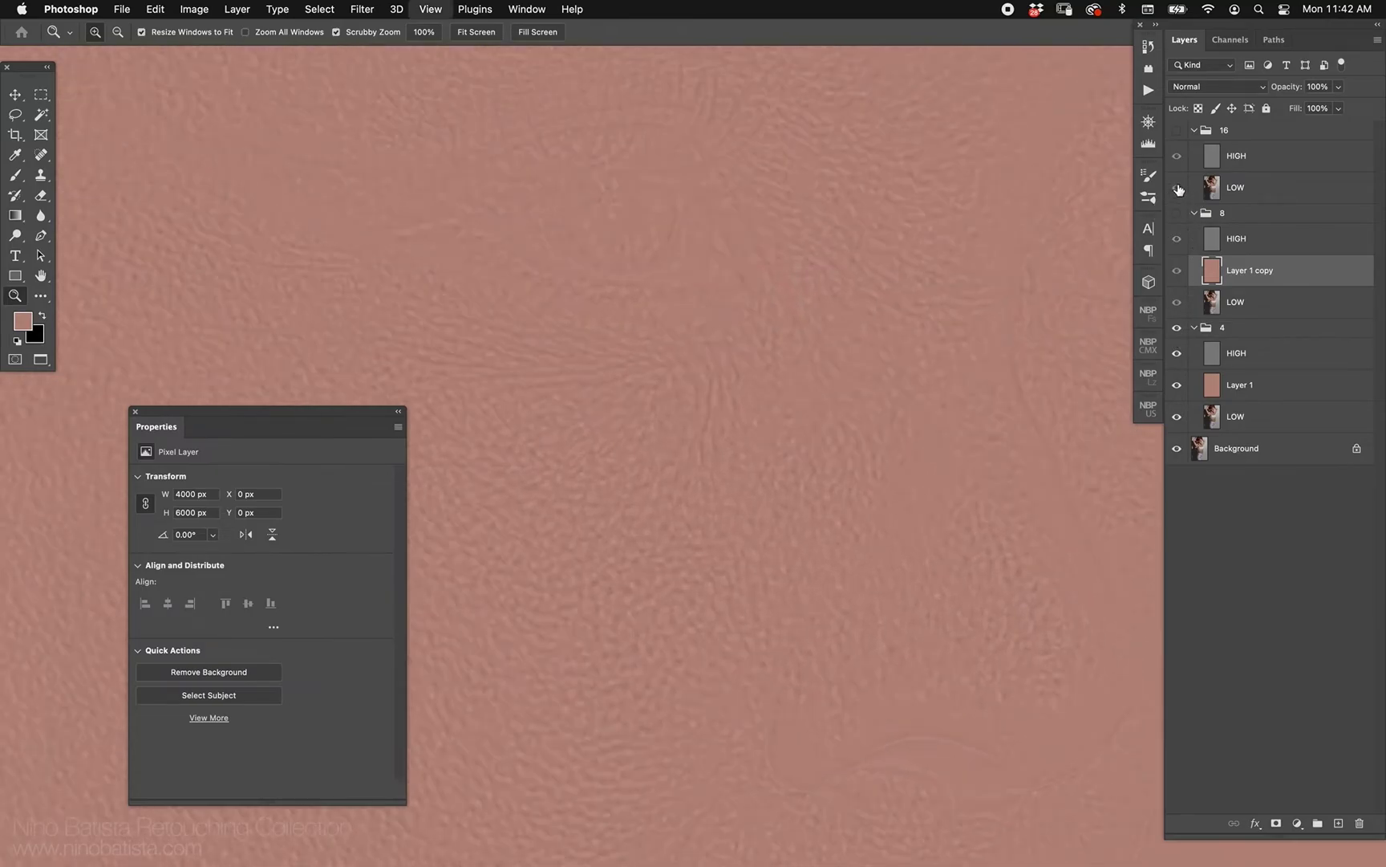
{"action": "left_click", "coordinate": [1177, 214]}
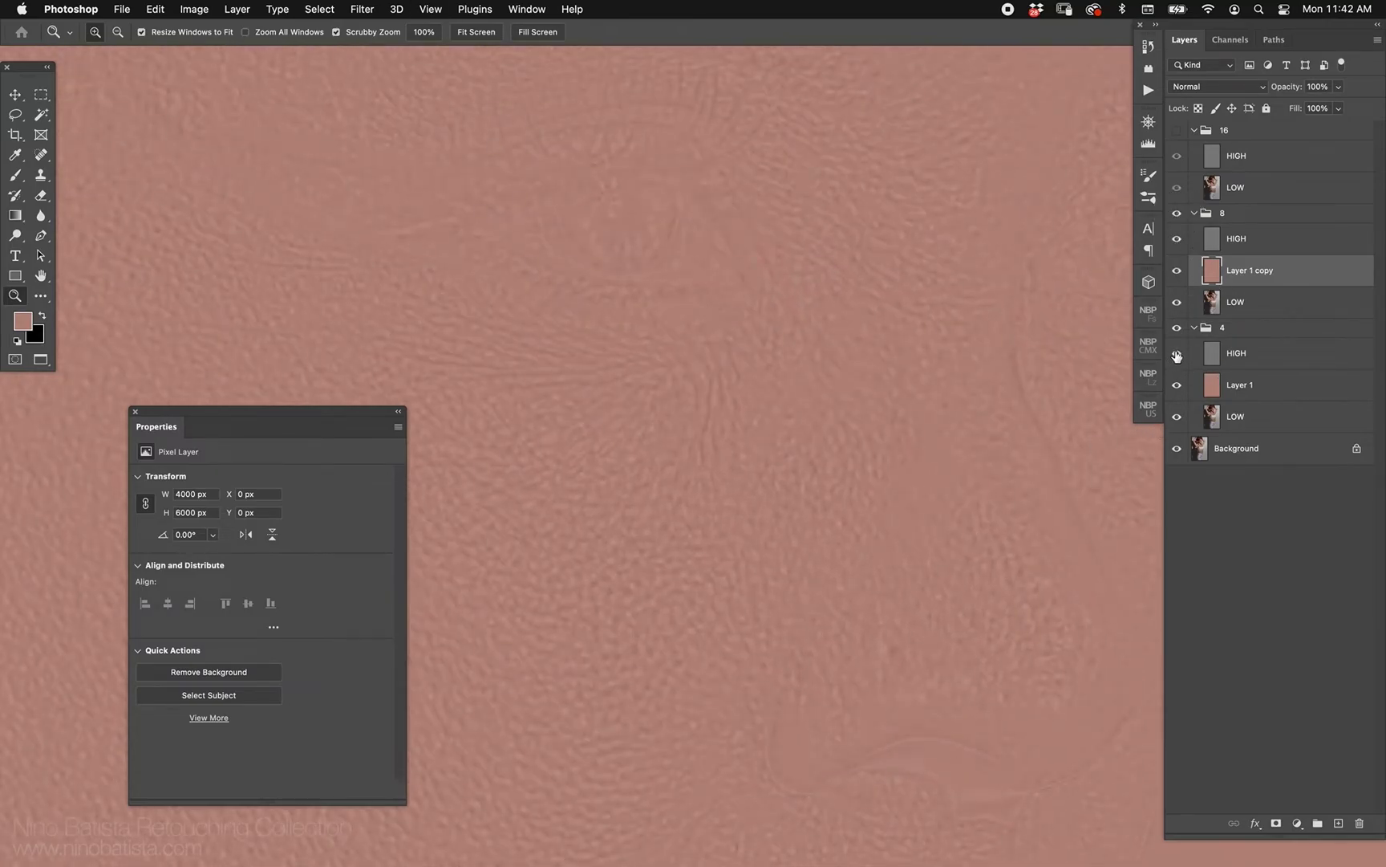
{"action": "left_click", "coordinate": [1177, 213]}
{"action": "left_click", "coordinate": [1177, 214]}
{"action": "key", "text": "alt"}
{"action": "left_click_drag", "start_coordinate": [1212, 273], "coordinate": [1226, 171]}
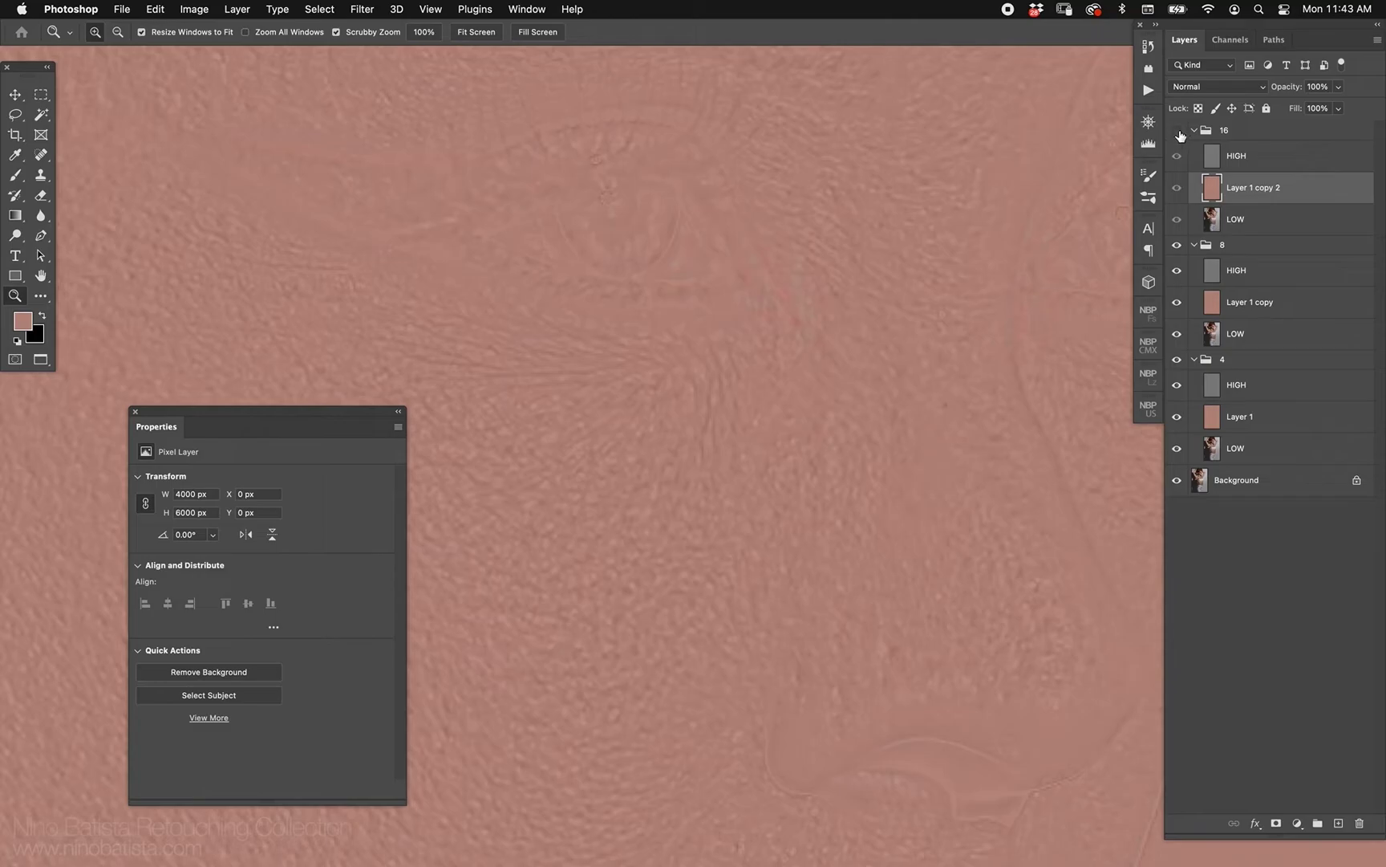
Step: Compare the skin texture held in group 16 with that in groups 8 and 4 by switching group visibility
{"action": "left_click", "coordinate": [1177, 130]}
{"action": "left_click", "coordinate": [1179, 132]}
{"action": "left_click", "coordinate": [1177, 245]}
{"action": "left_click", "coordinate": [1177, 130]}
{"action": "left_click", "coordinate": [1177, 130]}
{"action": "left_click", "coordinate": [1178, 130]}
{"action": "left_click", "coordinate": [1177, 130]}
{"action": "left_click", "coordinate": [1176, 130]}
{"action": "left_click", "coordinate": [1177, 130]}
Step: Hide groups 16 and 4 and fit the whole photo in the window
{"action": "left_click", "coordinate": [1177, 131]}
{"action": "key", "text": "super+0"}
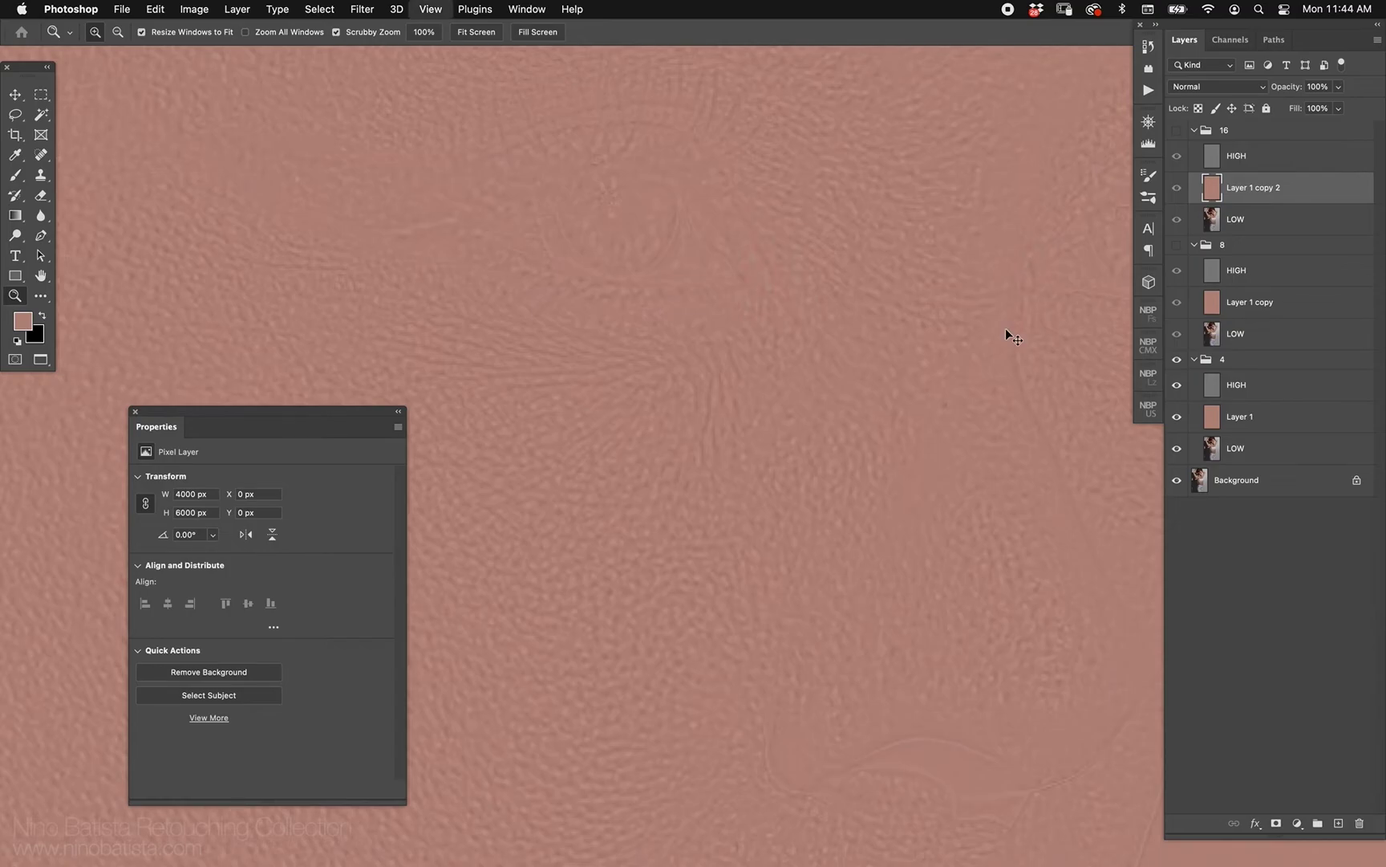
{"action": "left_click", "coordinate": [1177, 360]}
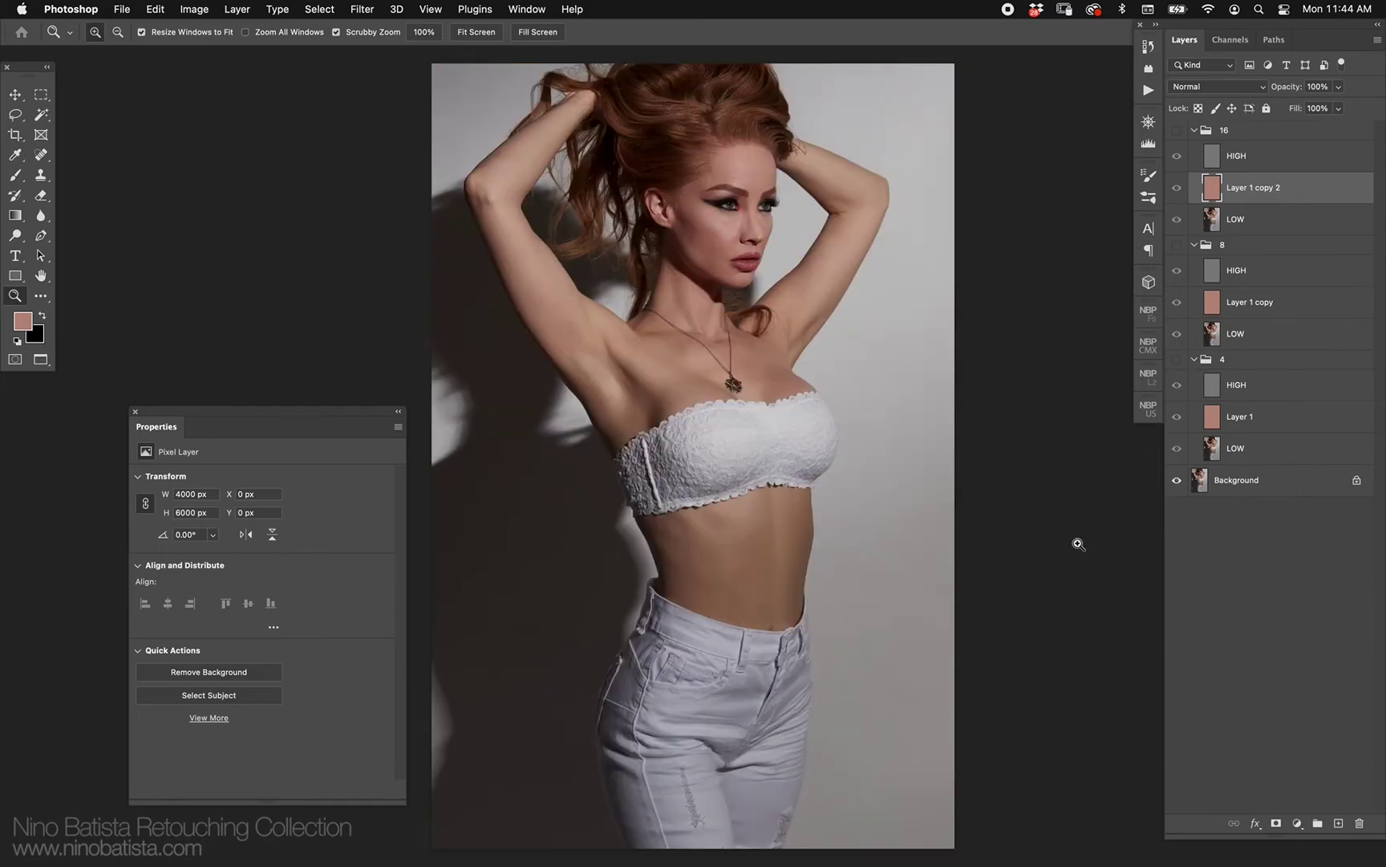